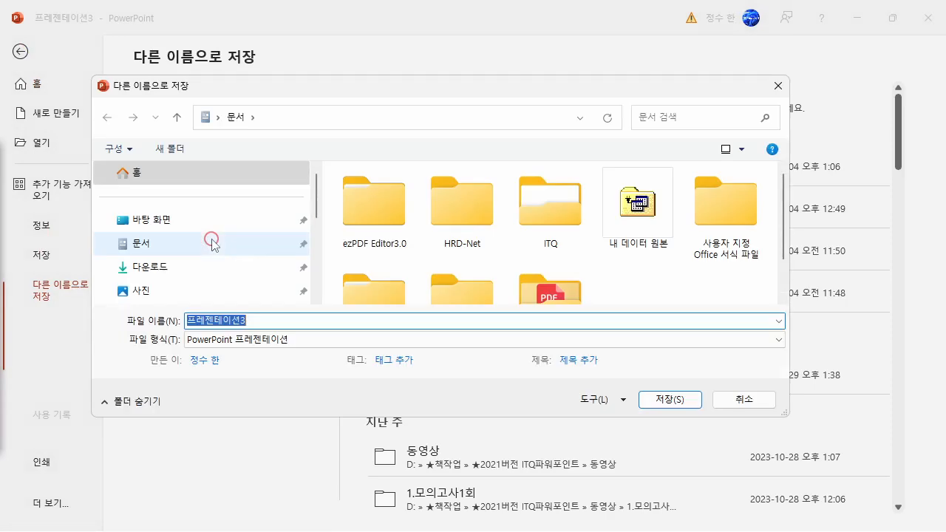
- Save the presentation in the ITQ folder under Documents, replacing the existing PowerPoint file there
double_click(537, 215)
left_click(402, 219)
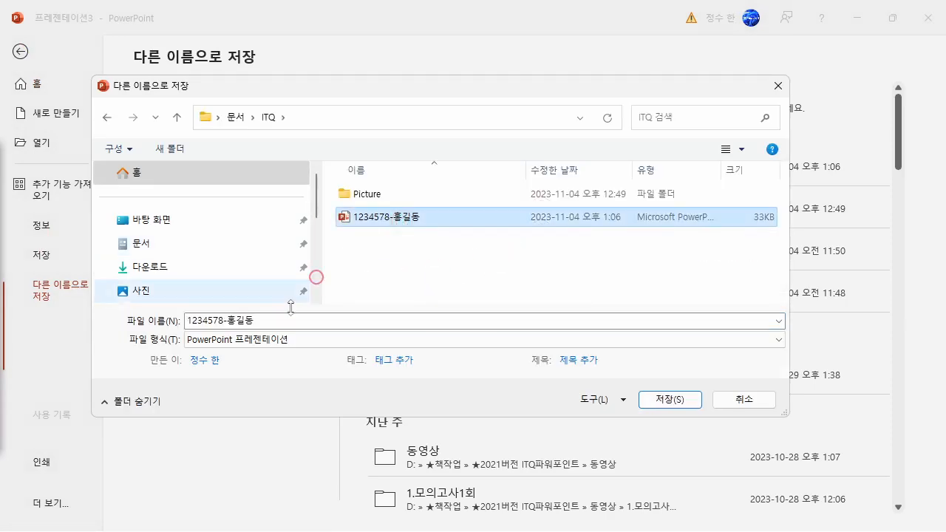
left_click(663, 400)
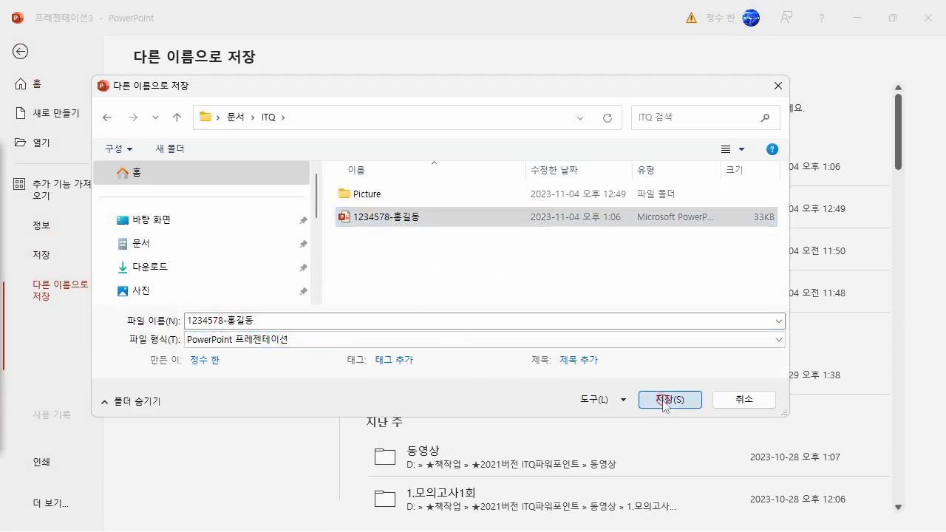
left_click(566, 332)
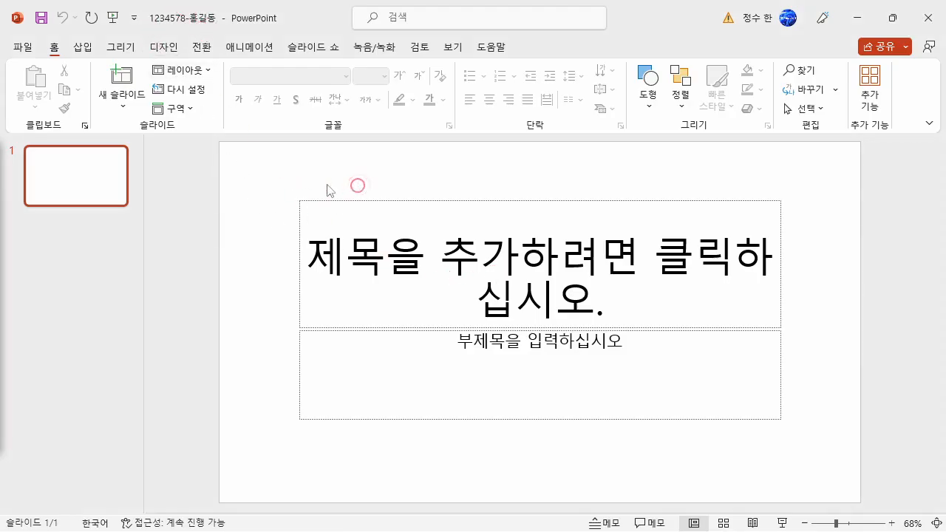
- Set the slide size to A4 용지(210x297mm) and scale the content with 맞춤 확인
left_click(161, 46)
left_click(847, 100)
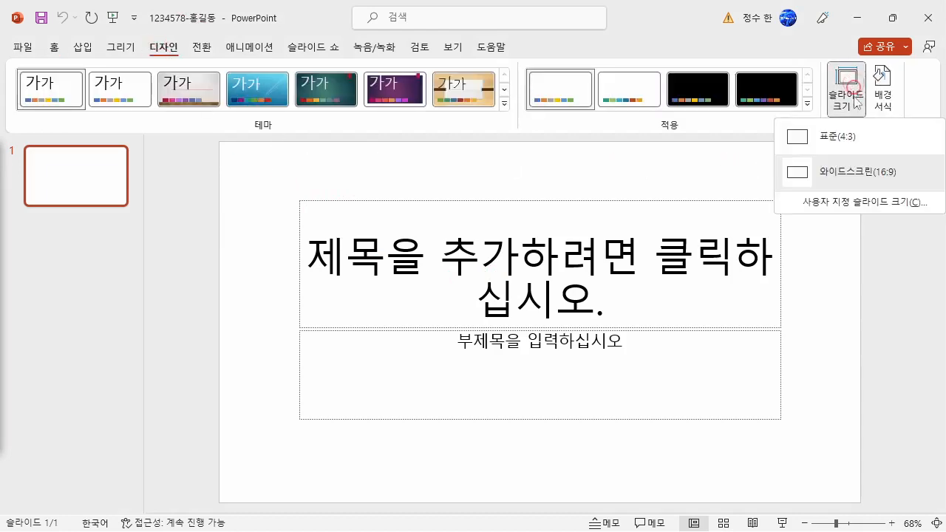
left_click(854, 204)
left_click(400, 218)
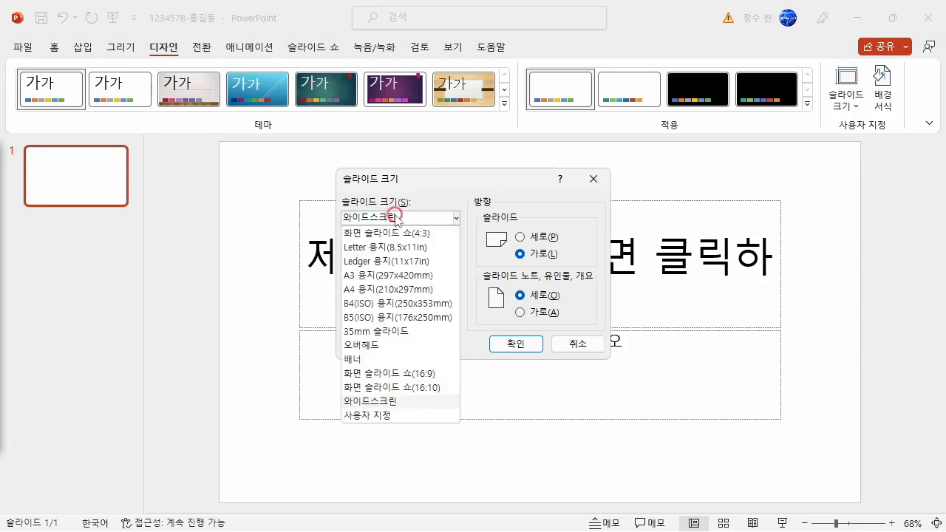
left_click(376, 289)
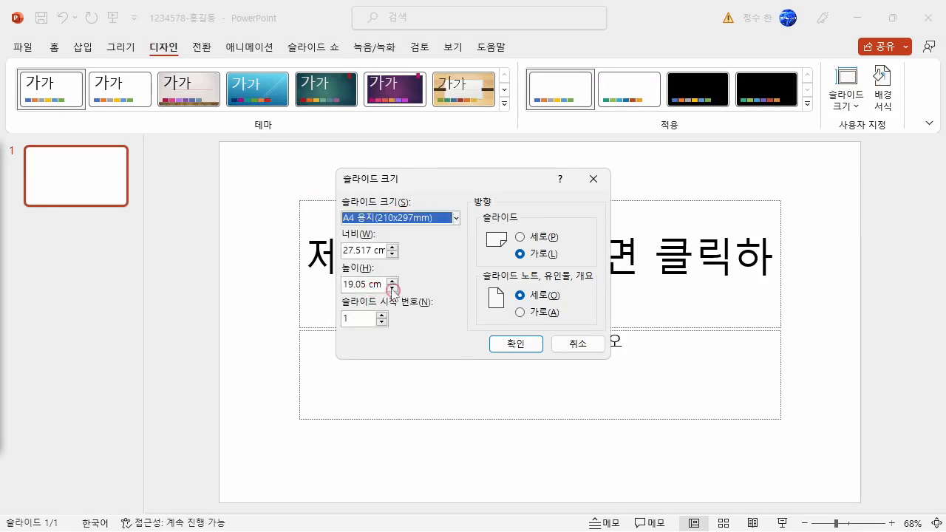
left_click(507, 345)
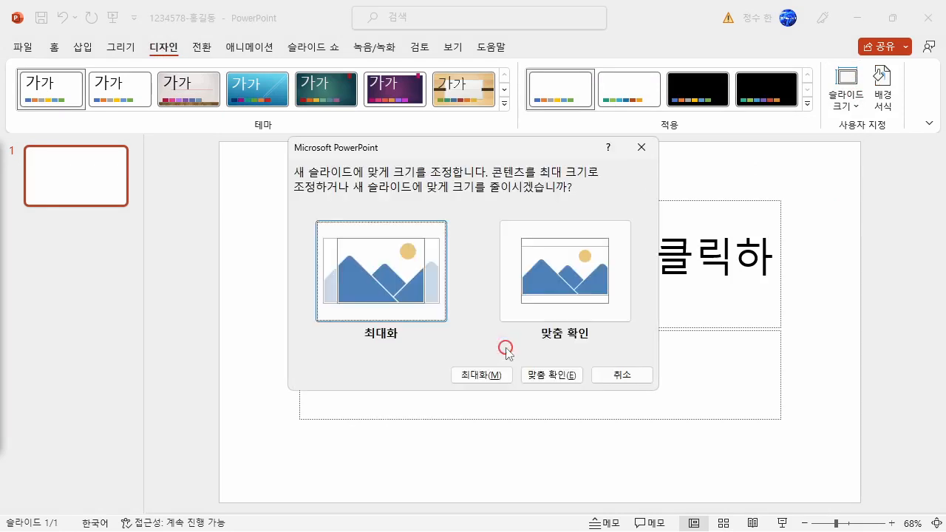
left_click(567, 275)
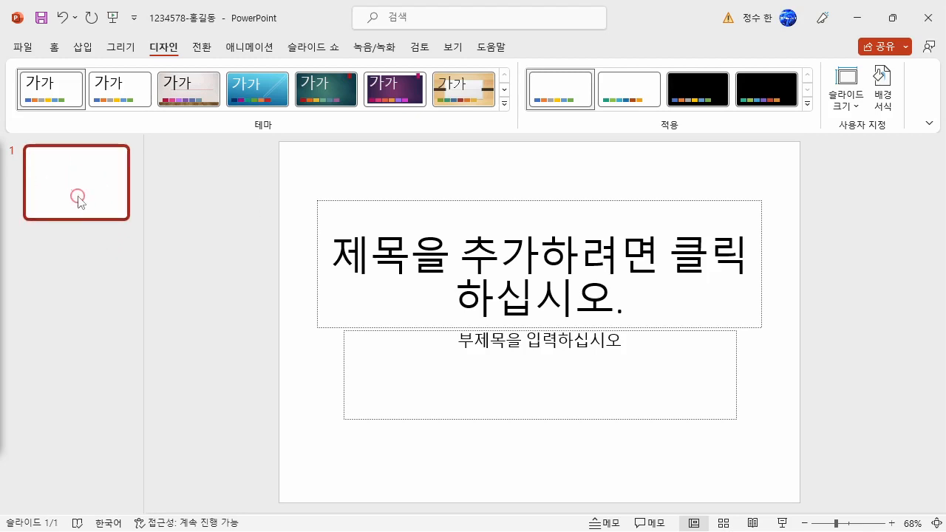
- Add five new slides after the title slide
key("ctrl+m")
key("ctrl+m")
key("ctrl+m")
key("ctrl+m")
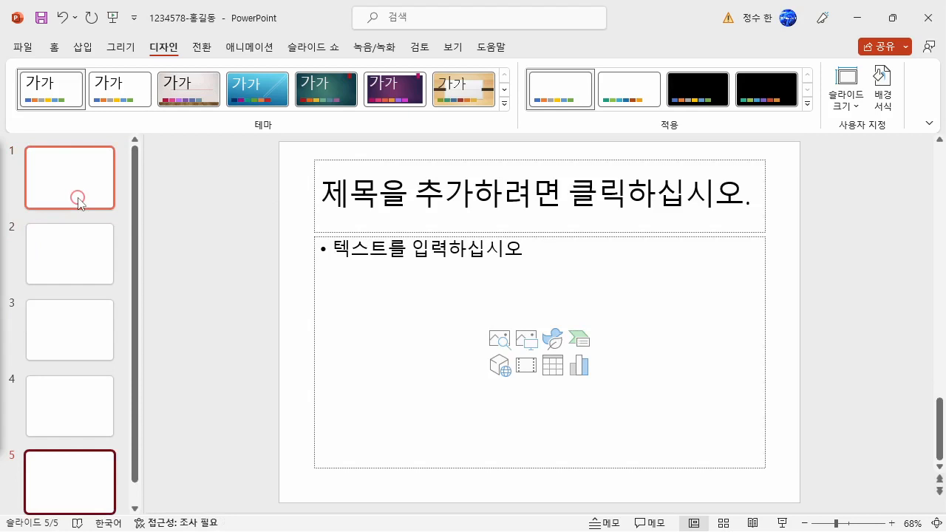
key("ctrl+m")
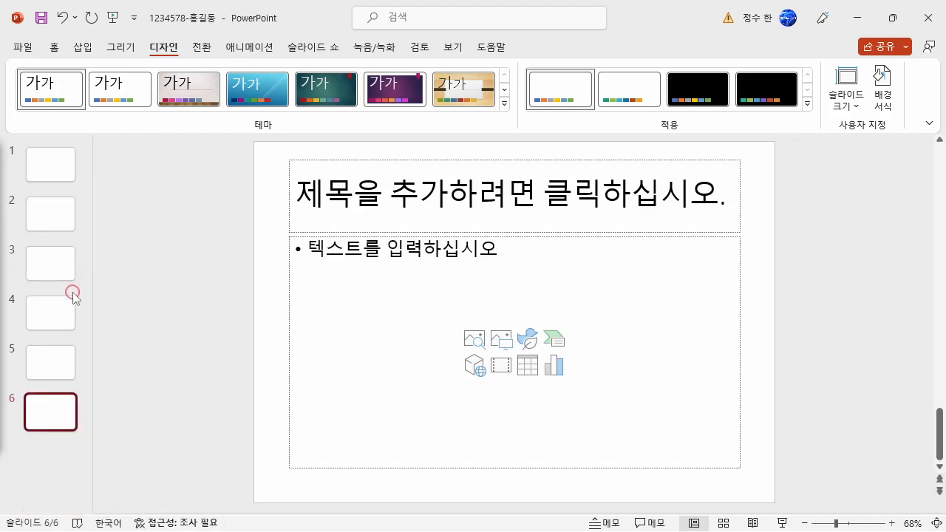
- From slide 1, switch to the slide master view and select the title and content layout
left_click(50, 175)
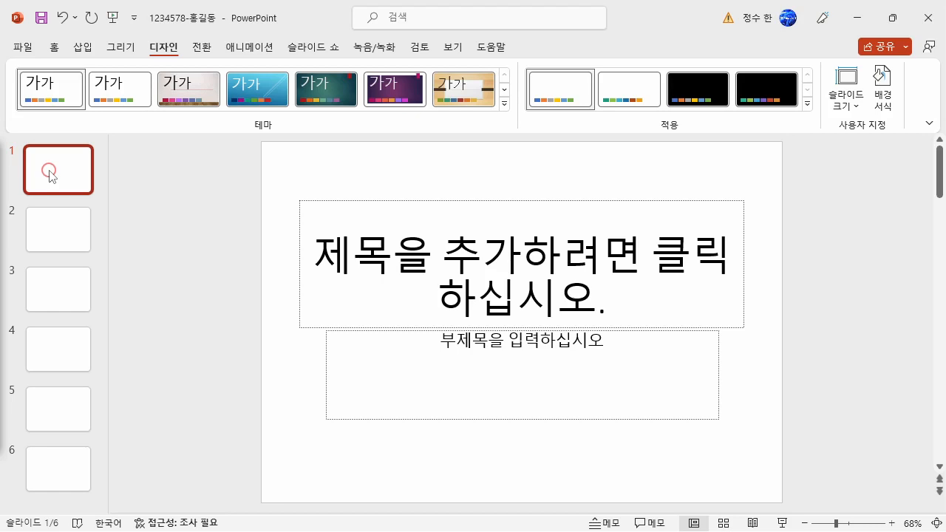
left_click(453, 46)
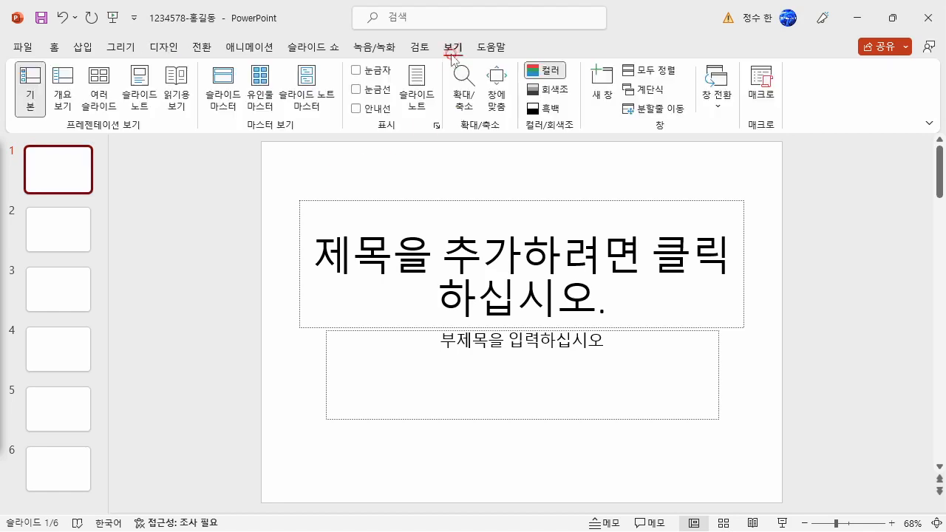
left_click(227, 110)
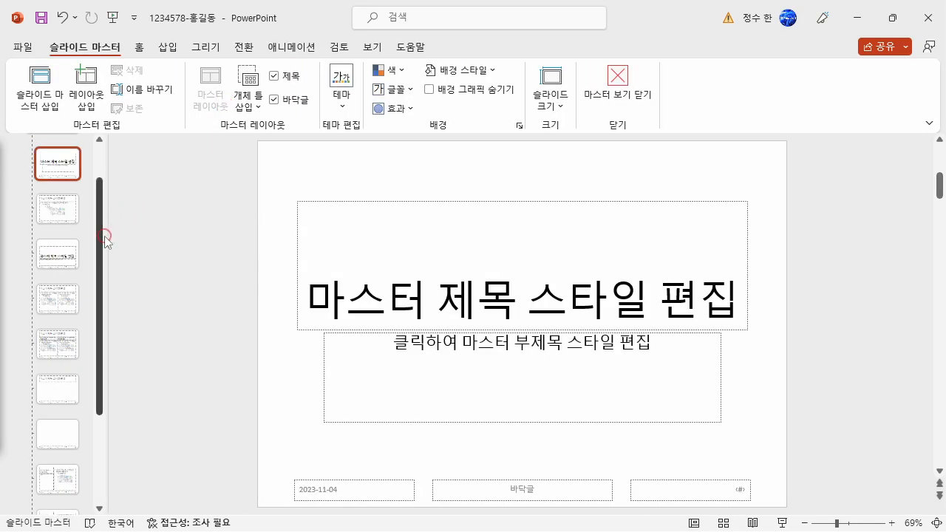
left_click(58, 260)
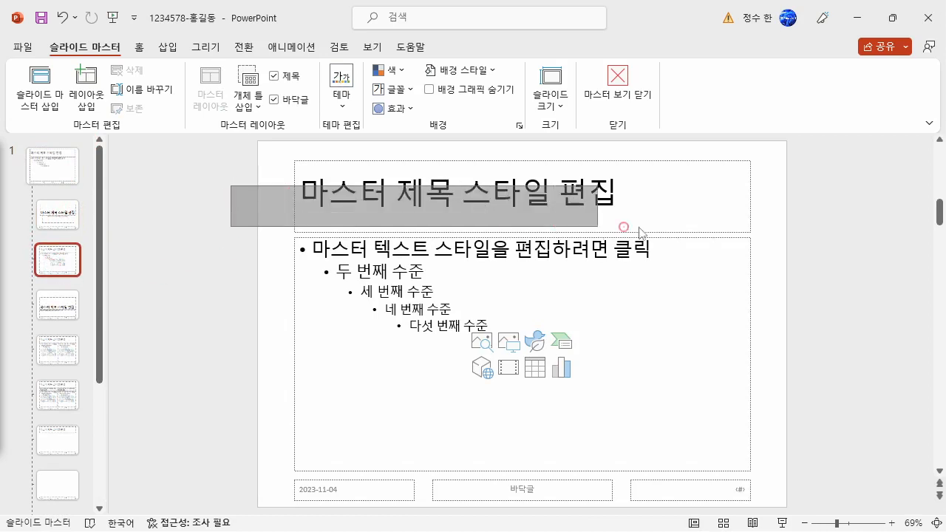
- Draw a plain rectangle across the full slide width over the title area, sized to about 27.52 by 1.01 cm
left_click(168, 47)
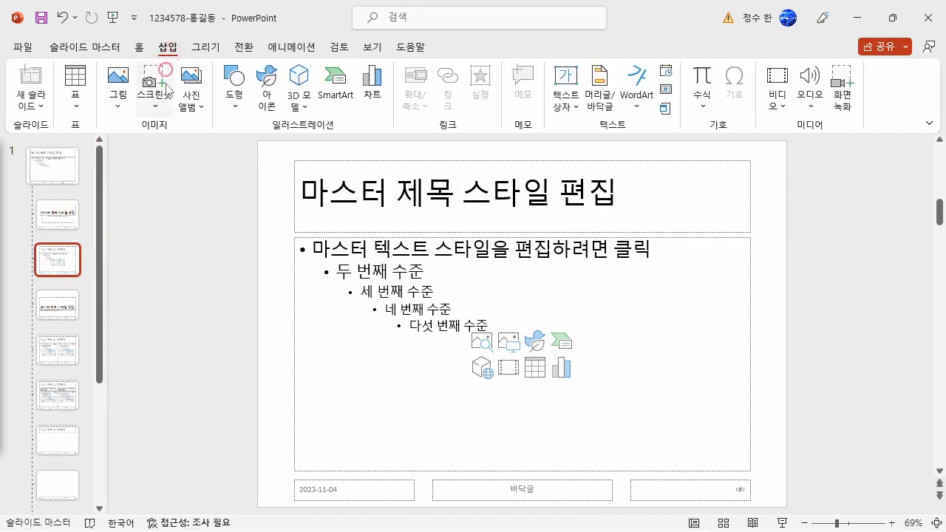
left_click(242, 107)
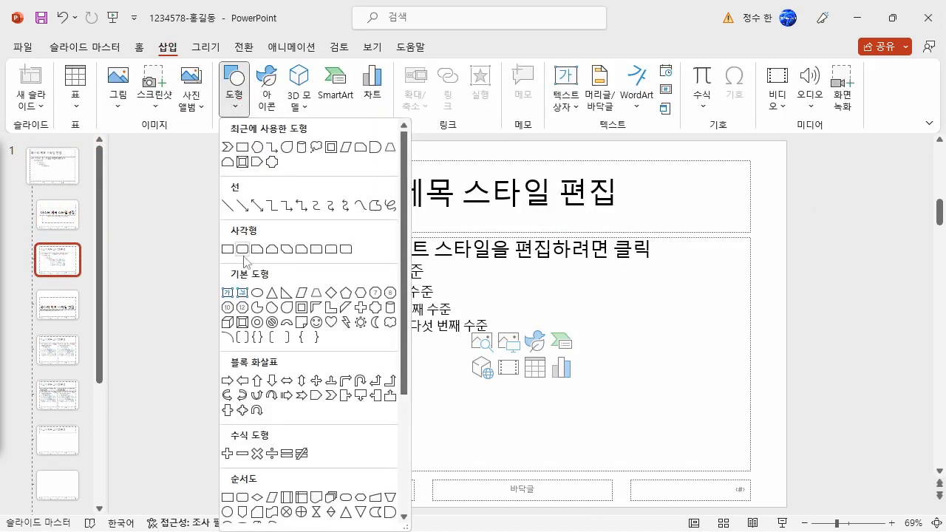
left_click(227, 250)
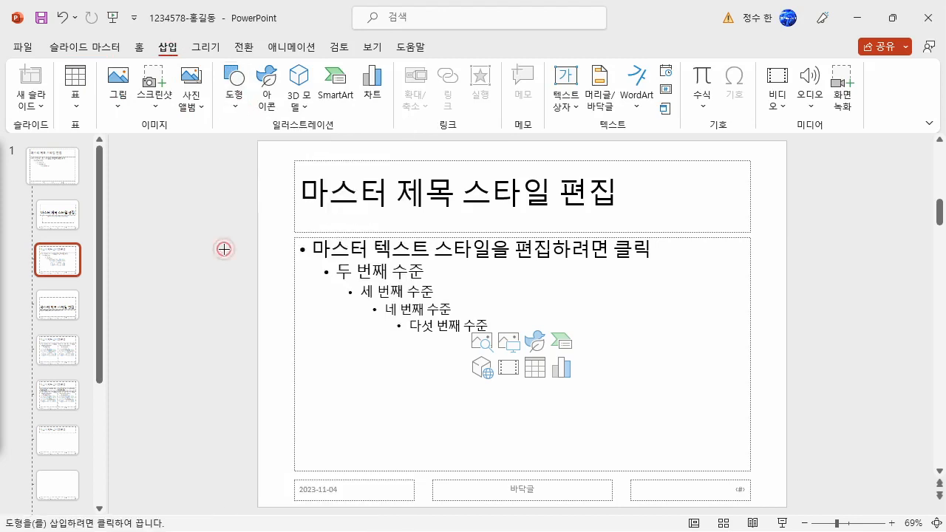
mouse_move(258, 161)
left_mouse_down()
mouse_move(362, 186)
mouse_move(795, 193)
left_mouse_up()
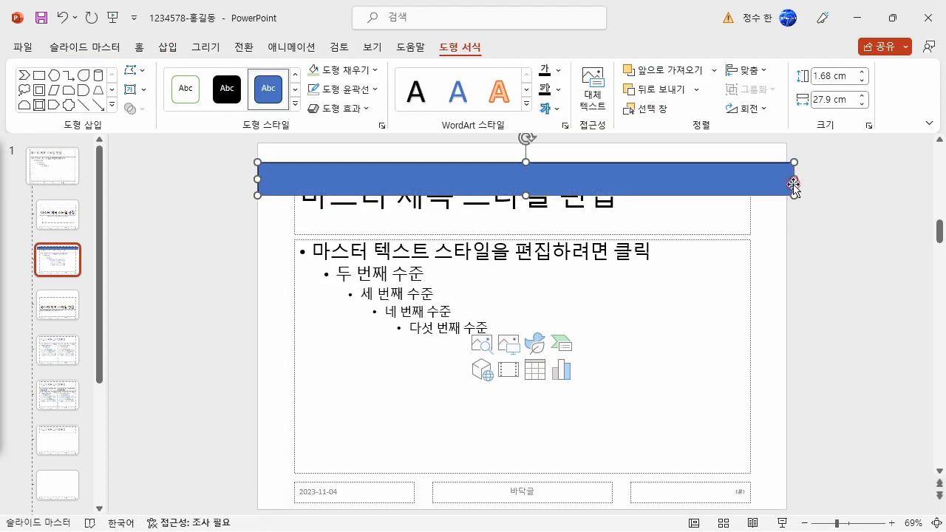
left_click_drag(523, 162, 522, 174)
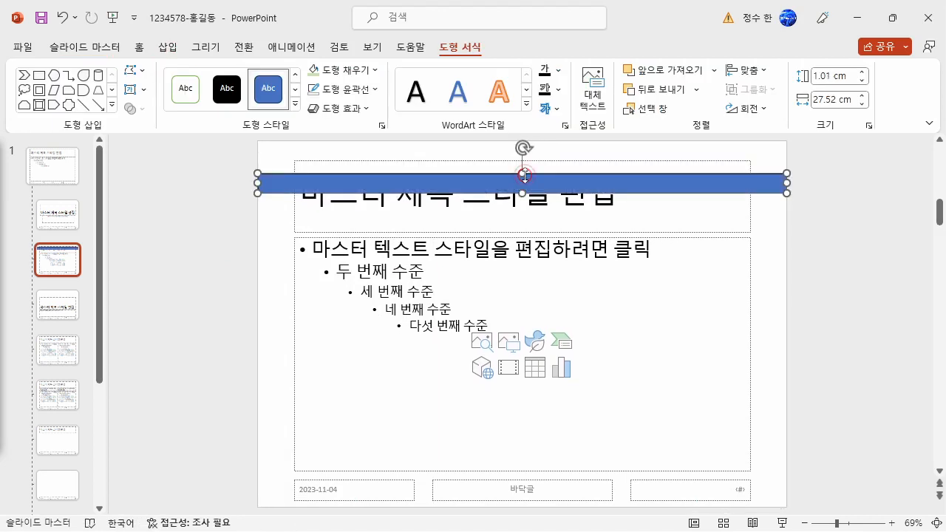
- Remove the rectangle's outline and fill it with light green
left_click(340, 88)
left_click(367, 249)
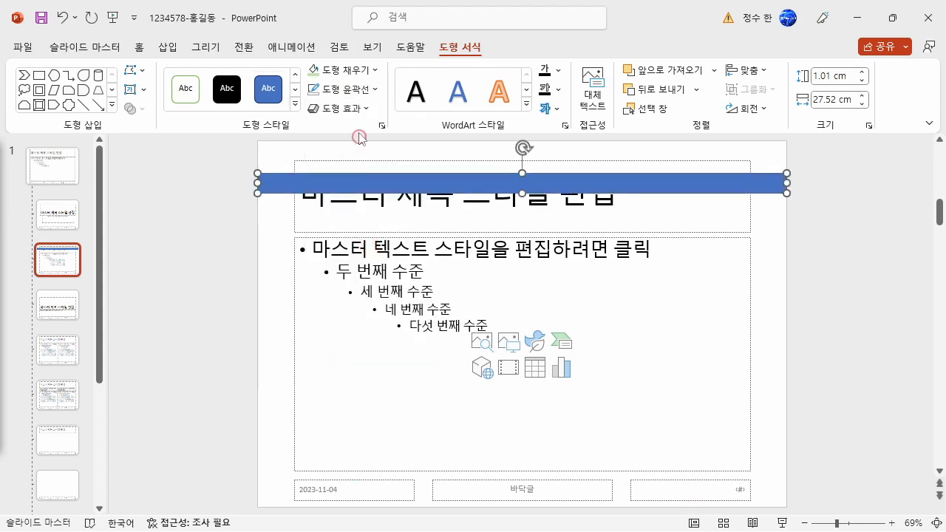
left_click(344, 69)
left_click(426, 151)
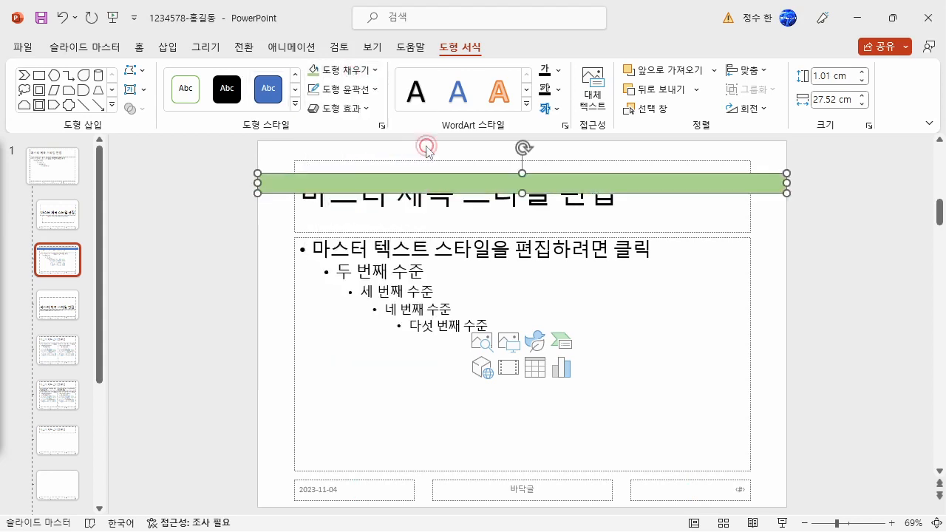
left_click(242, 246)
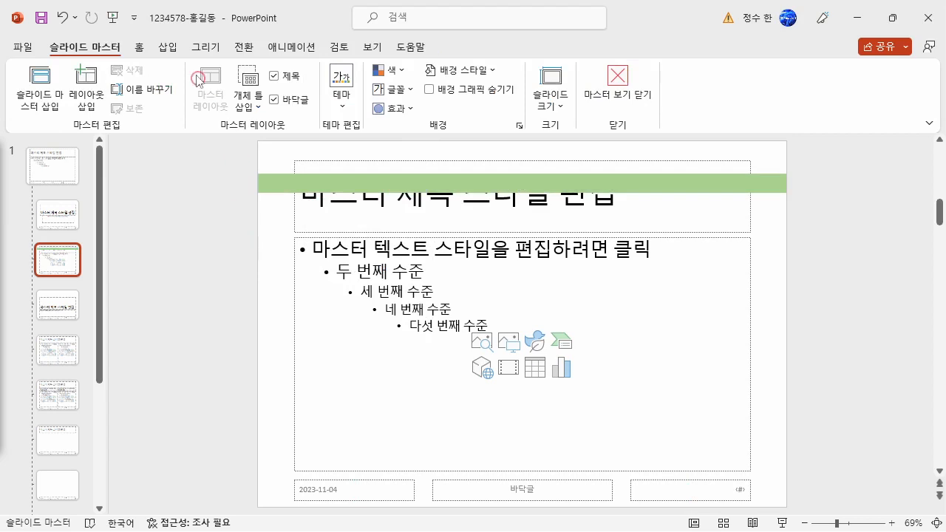
- Draw a chevron about 23.73 cm wide and 2.69 cm high over the green bar and remove its outline
left_click(167, 47)
left_click(234, 83)
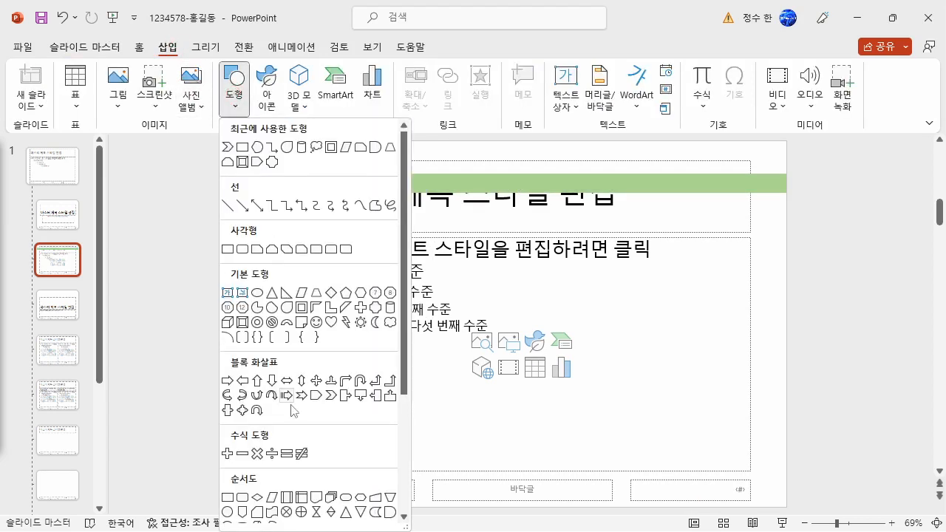
left_click(331, 397)
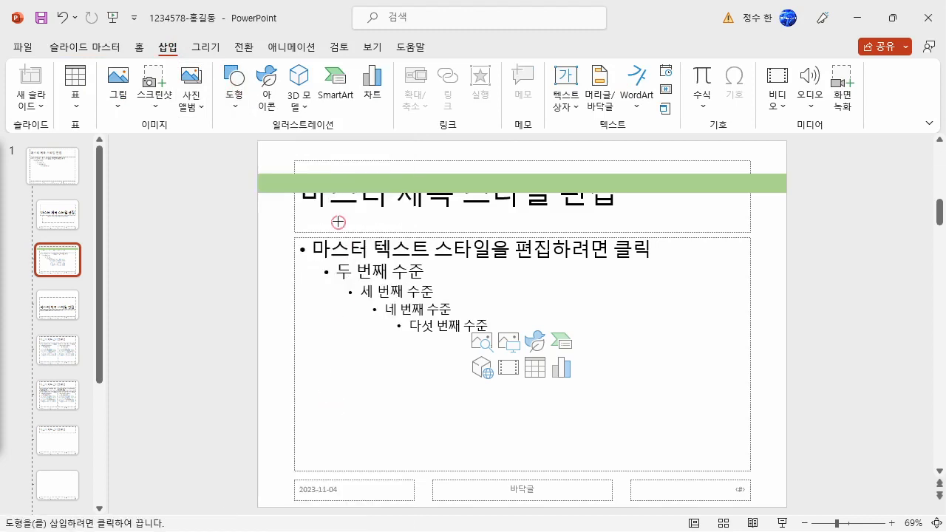
left_click_drag(296, 144, 751, 191)
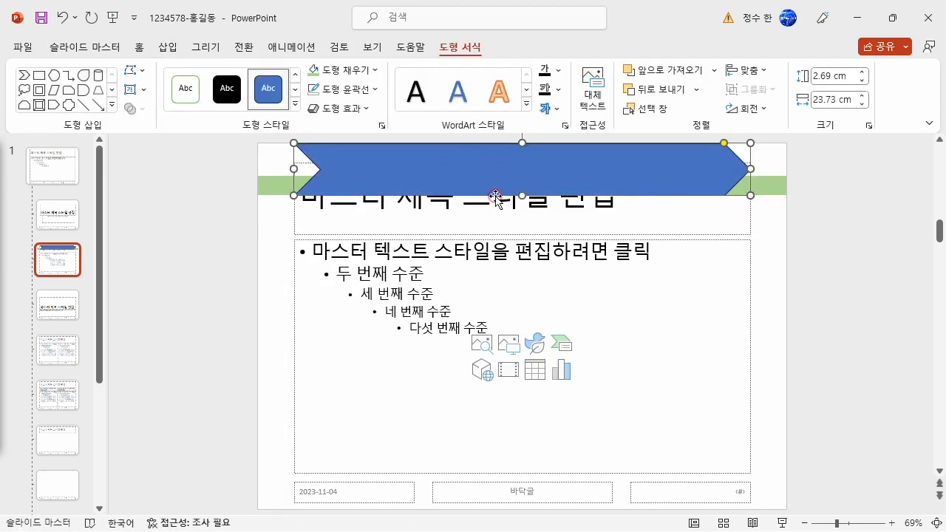
left_click(347, 88)
left_click(352, 252)
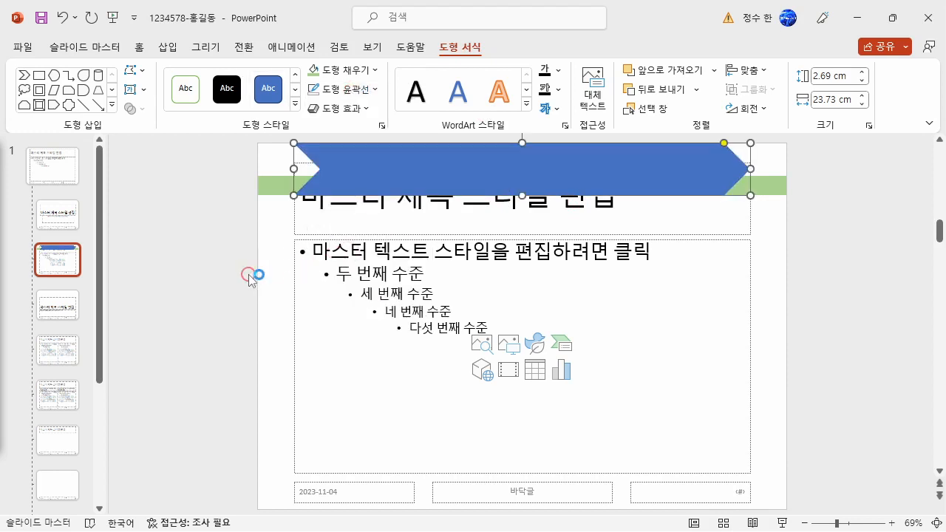
left_click(248, 273)
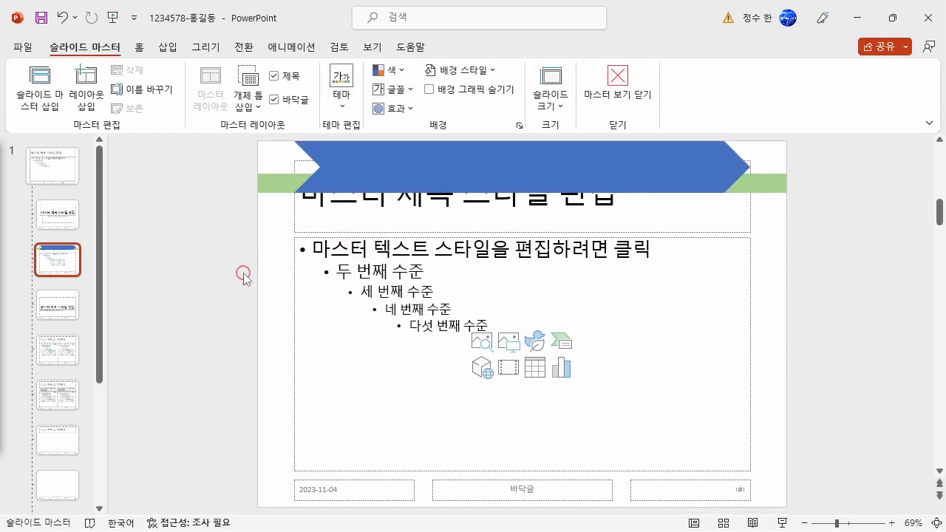
- Bring the master title placeholder to the front of the shapes
left_click(292, 219)
right_click(291, 219)
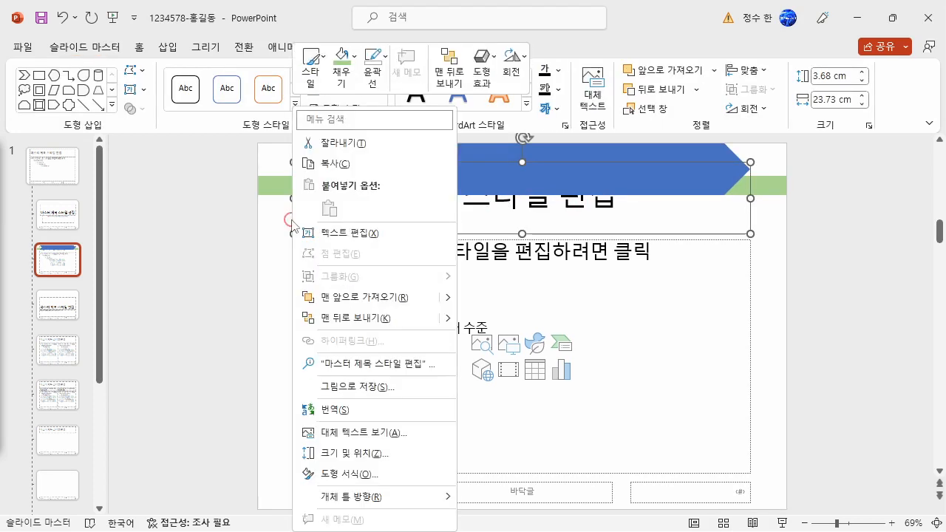
left_click(326, 298)
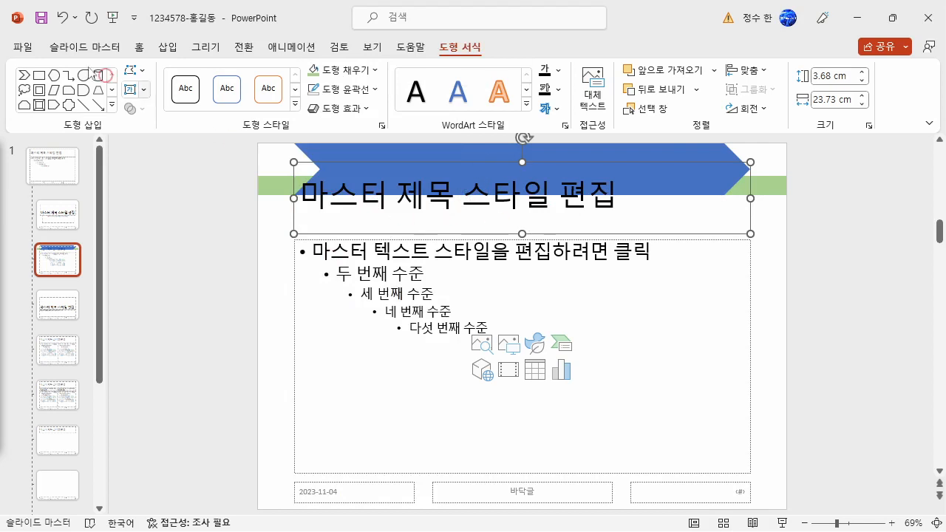
- Format the master title text in the 돋움 font at size 40 with a white font colour
left_click(138, 49)
left_click(280, 78)
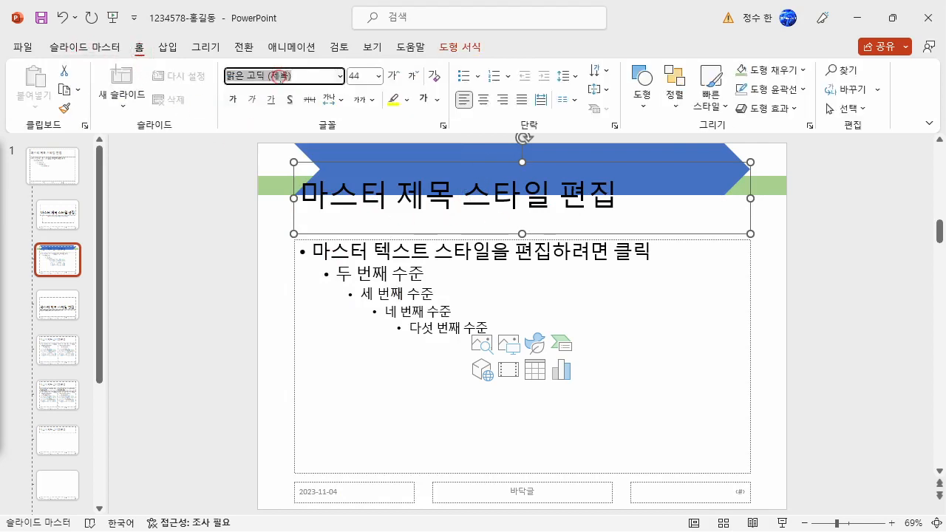
type("드")
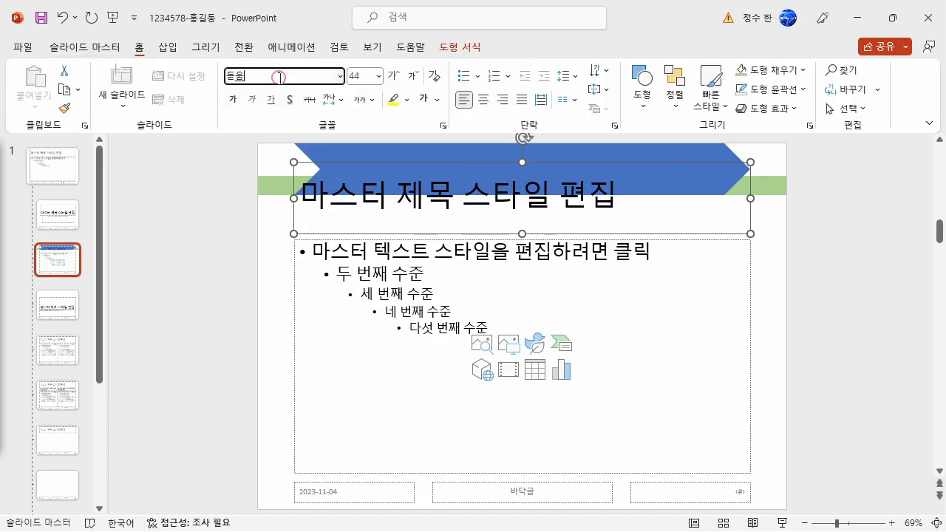
type("움")
key("Return")
left_click(367, 76)
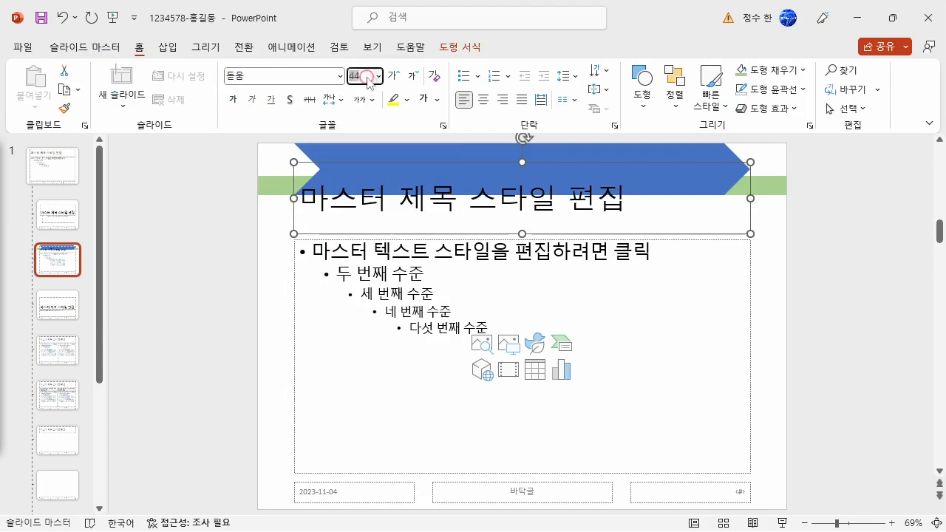
type("40")
key("Return")
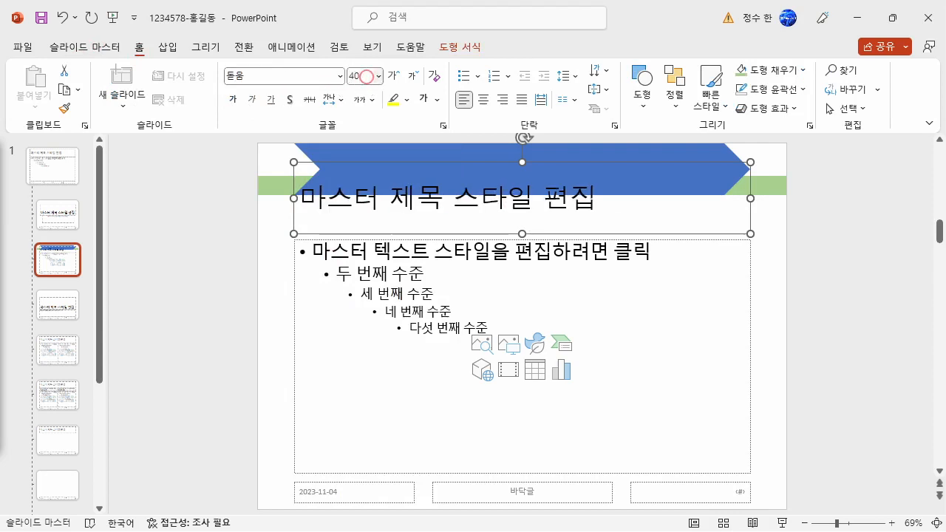
left_click(437, 99)
left_click(422, 138)
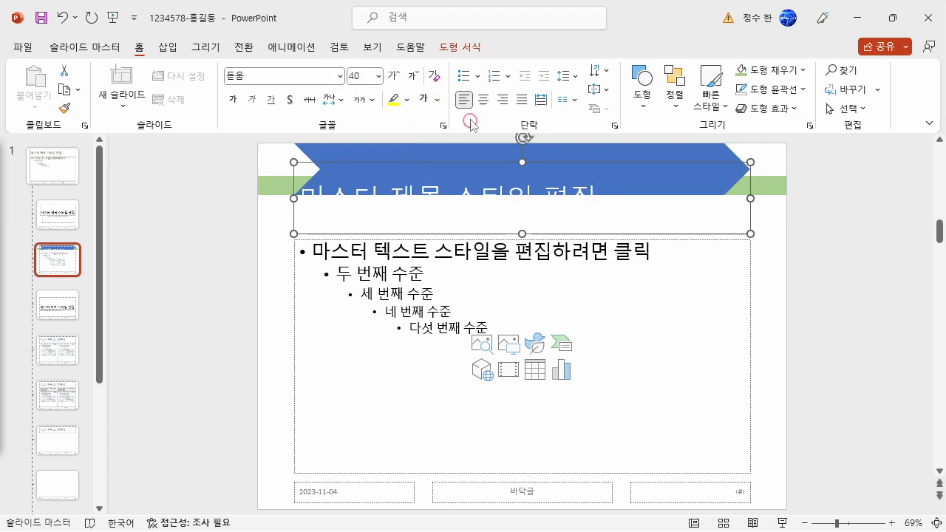
- Center the master title text and fit its placeholder over the blue chevron
left_click(483, 99)
left_click_drag(553, 220, 524, 192)
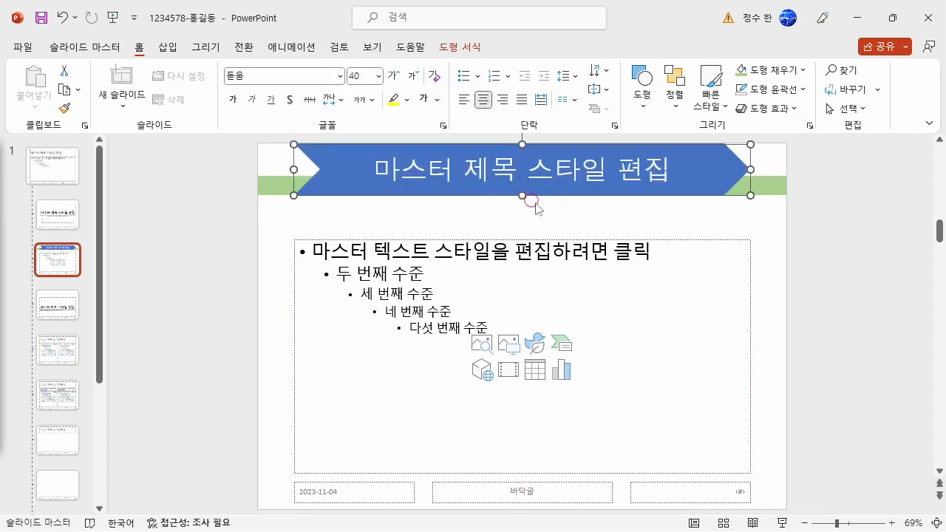
- Insert the picture 로고1 from the ITQ Picture folder into the master layout
left_click(764, 226)
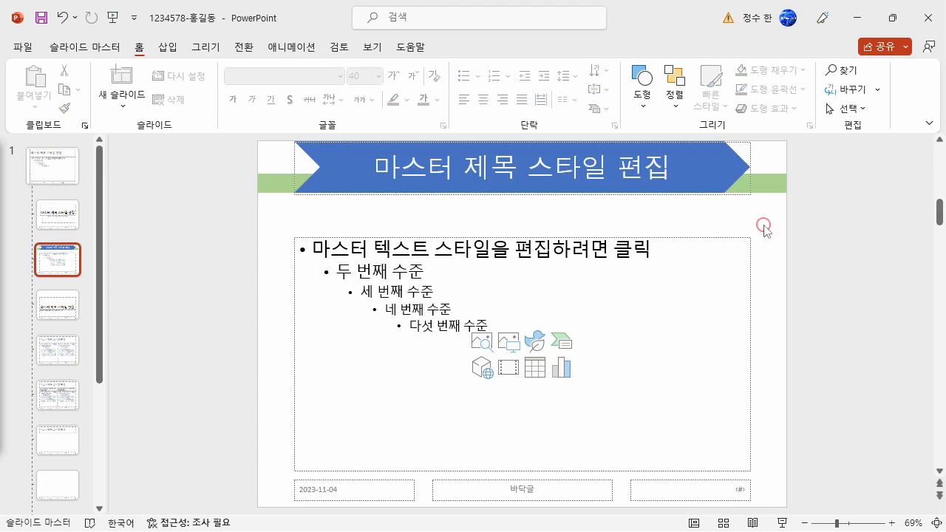
left_click(169, 46)
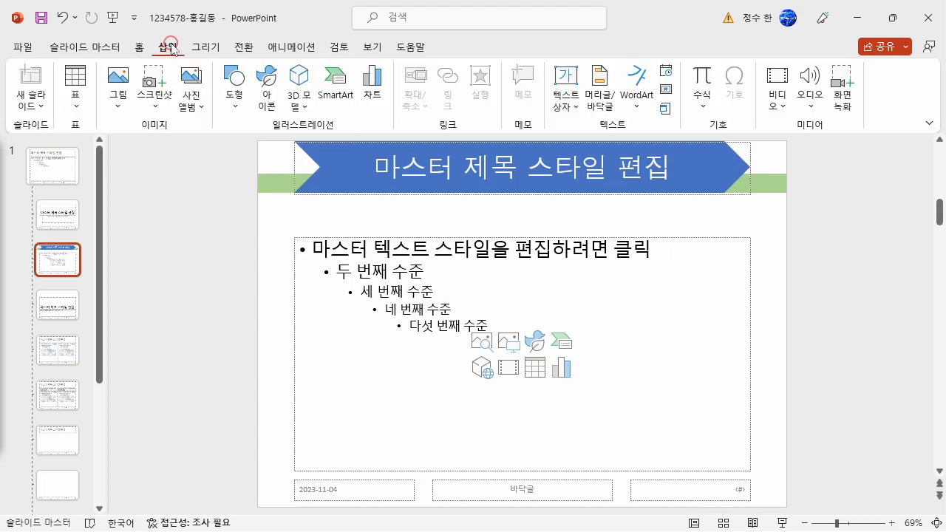
left_click(118, 95)
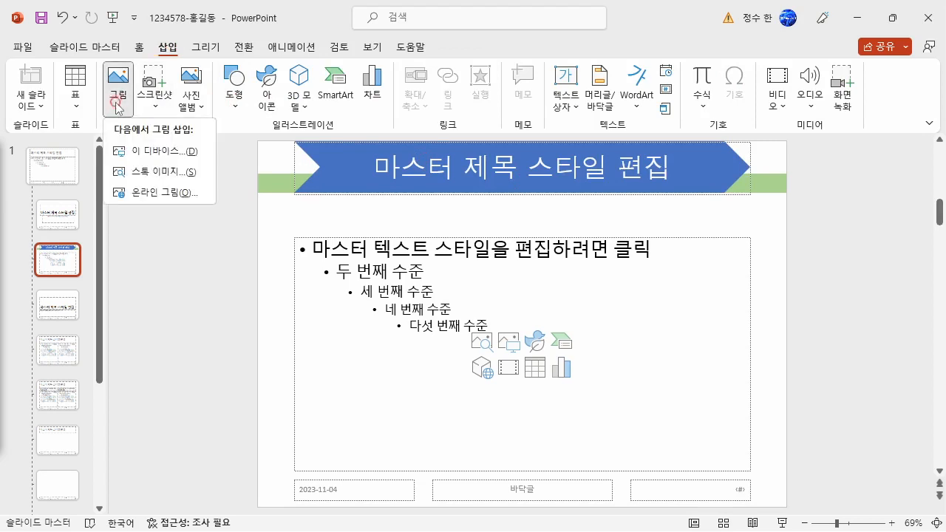
left_click(146, 153)
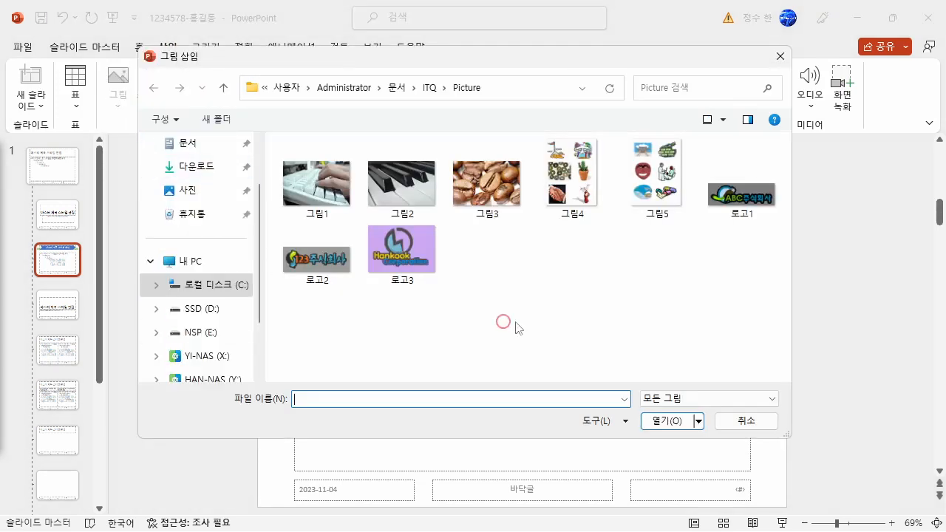
left_click(752, 221)
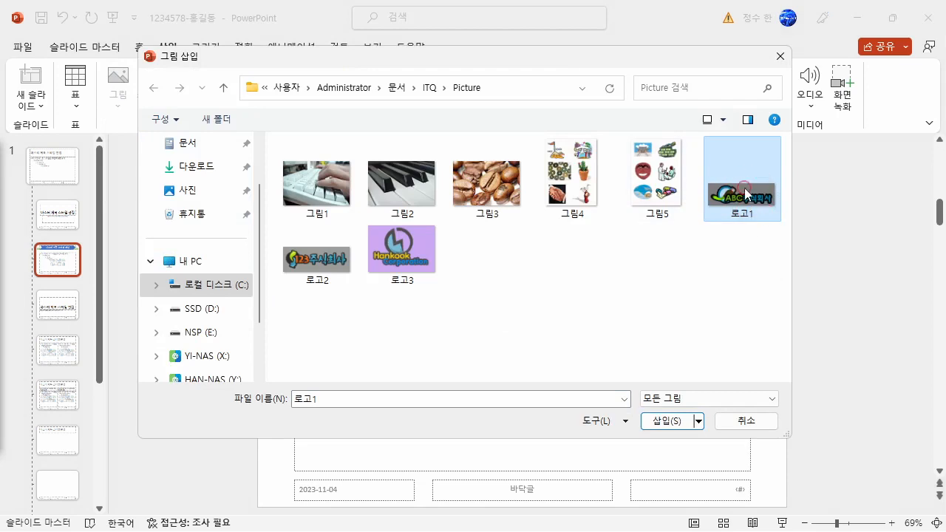
left_click(667, 421)
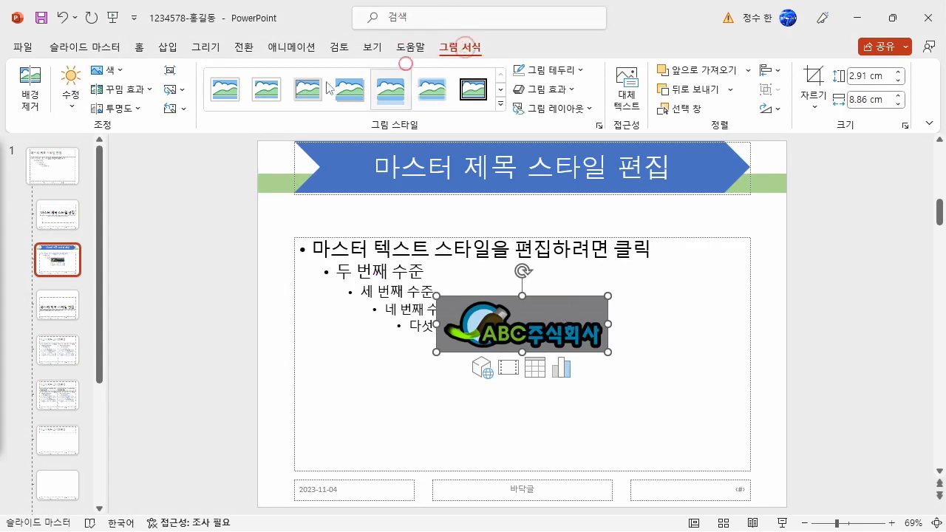
- Make the logo's gray background transparent, then shrink the logo and place it in the layout's lower-left corner
left_click(108, 70)
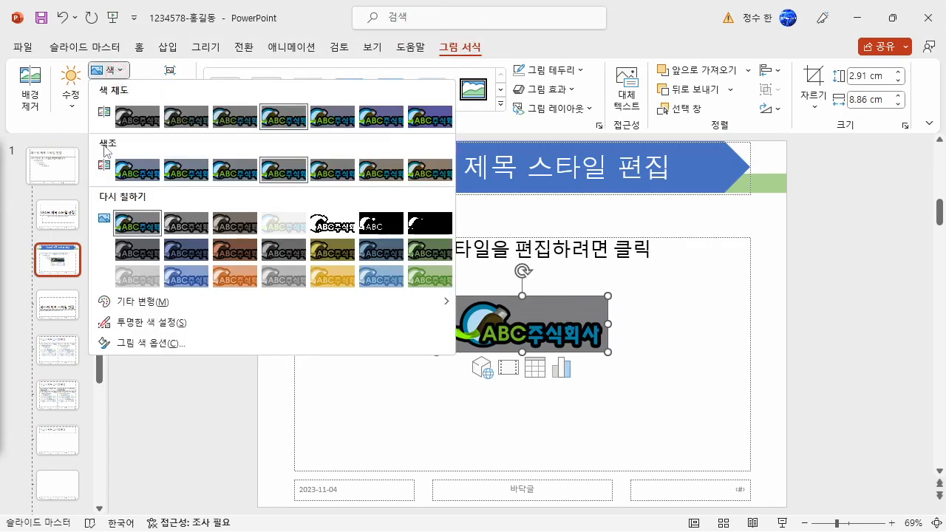
left_click(133, 323)
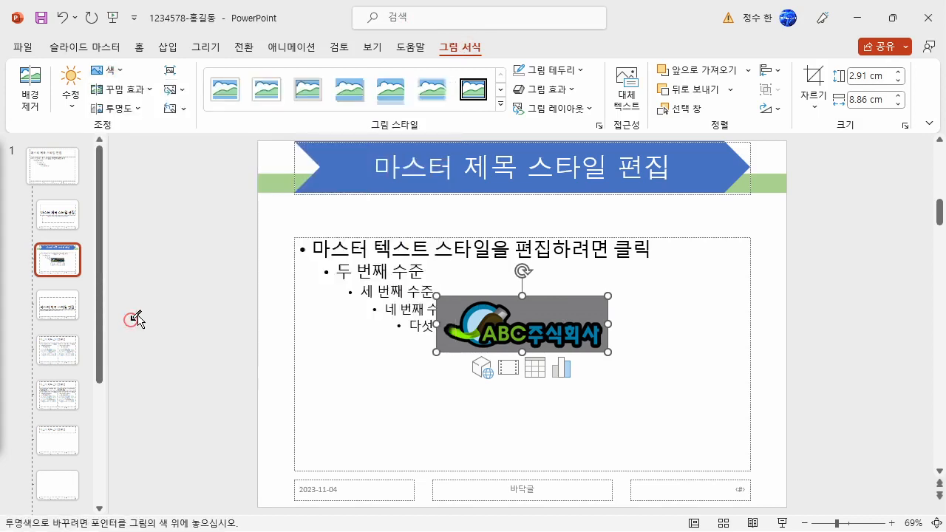
left_click(598, 311)
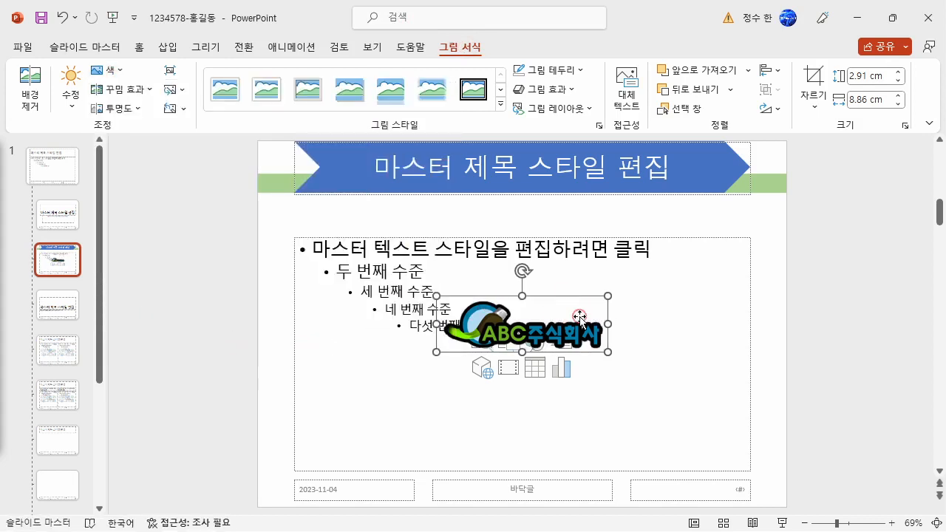
left_click_drag(608, 296, 317, 496)
left_click(235, 458)
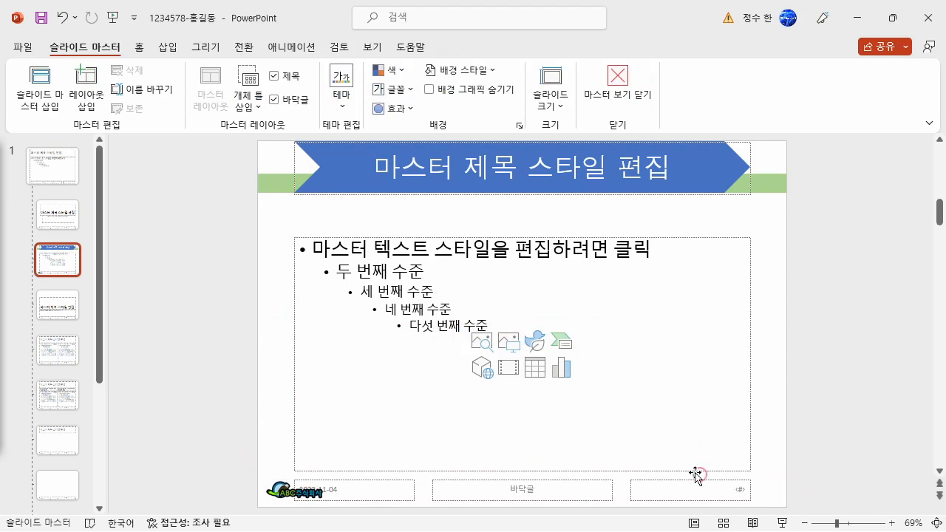
- Turn on slide numbers for all slides, with the option not to show them on the title slide
left_click(167, 47)
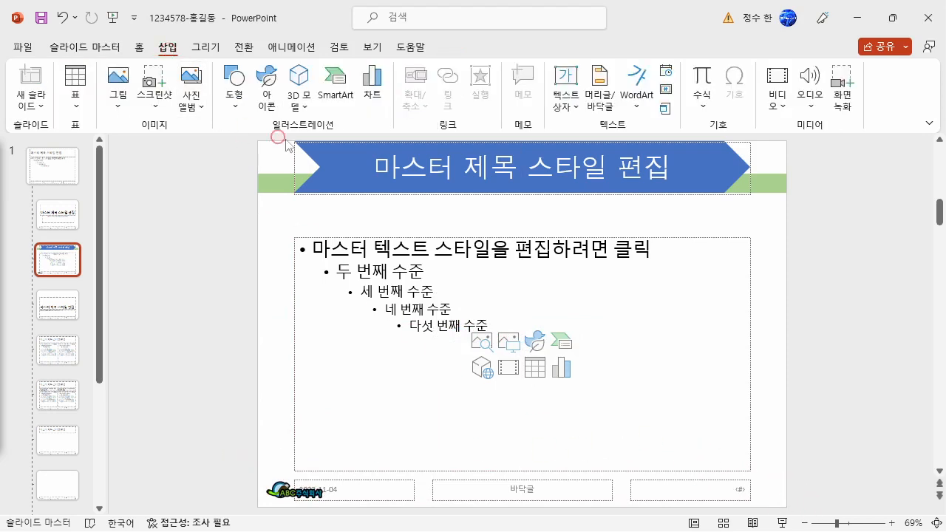
left_click(605, 95)
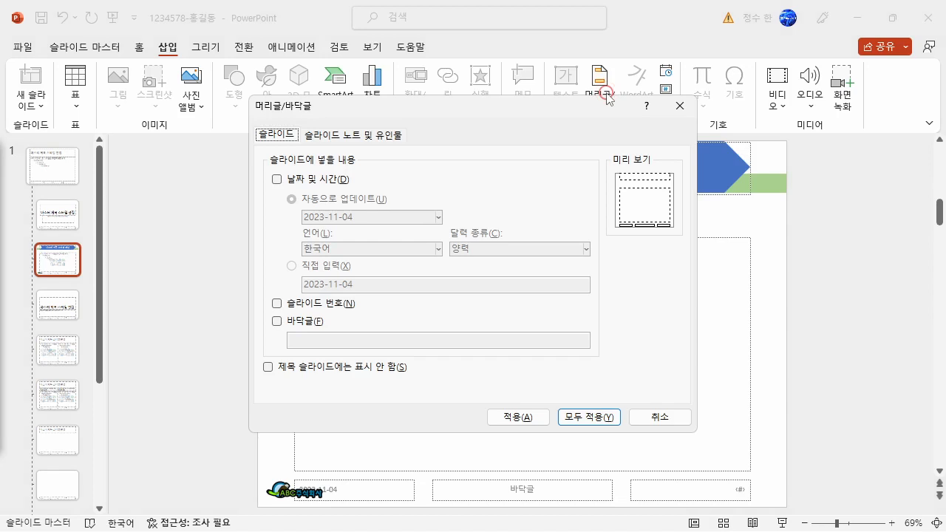
left_click(277, 304)
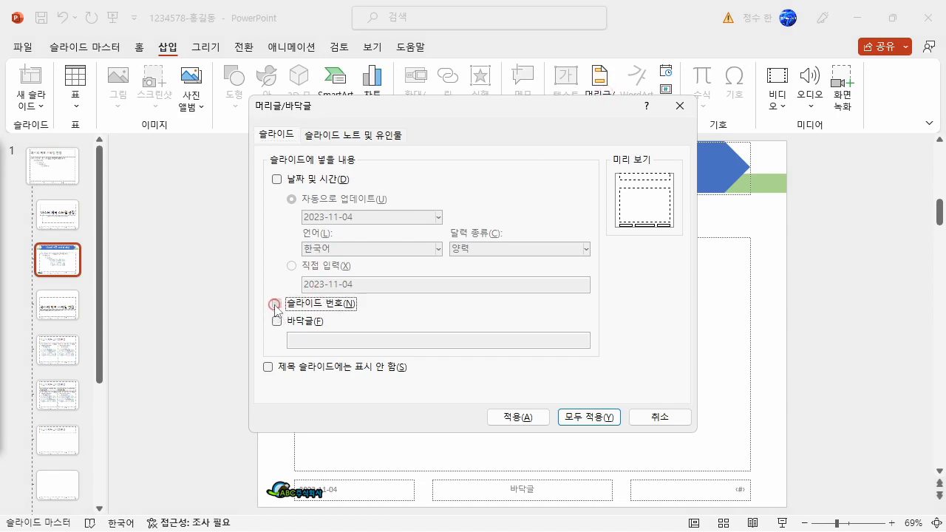
left_click(267, 367)
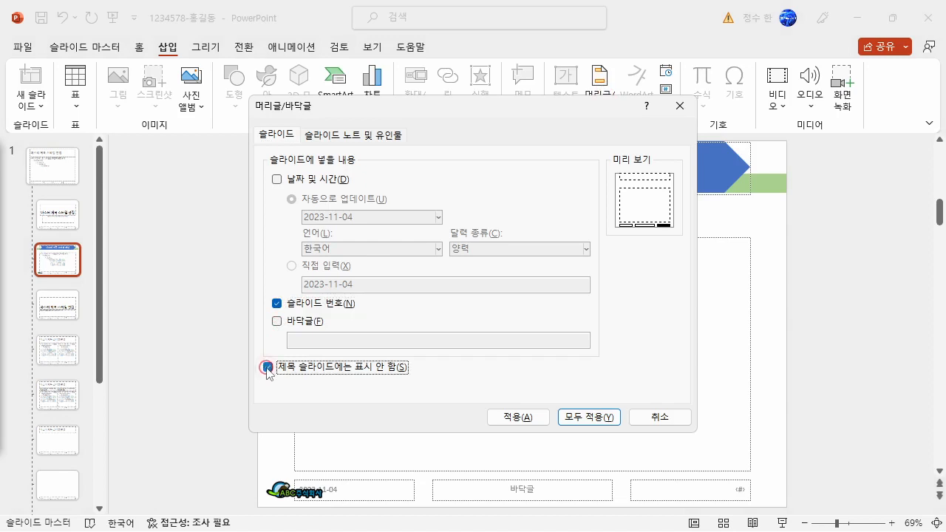
left_click(601, 418)
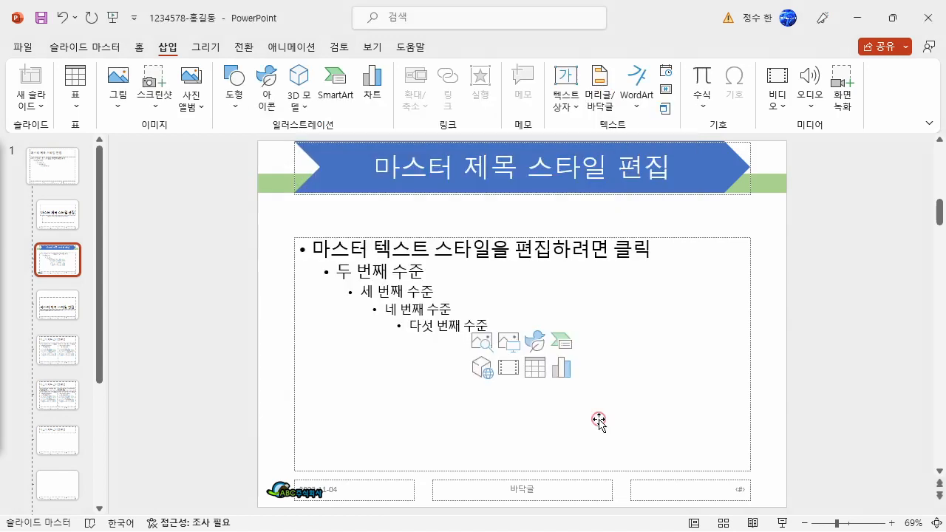
- Close the slide master view and return to the normal slides
left_click_drag(815, 504, 584, 392)
left_click(63, 48)
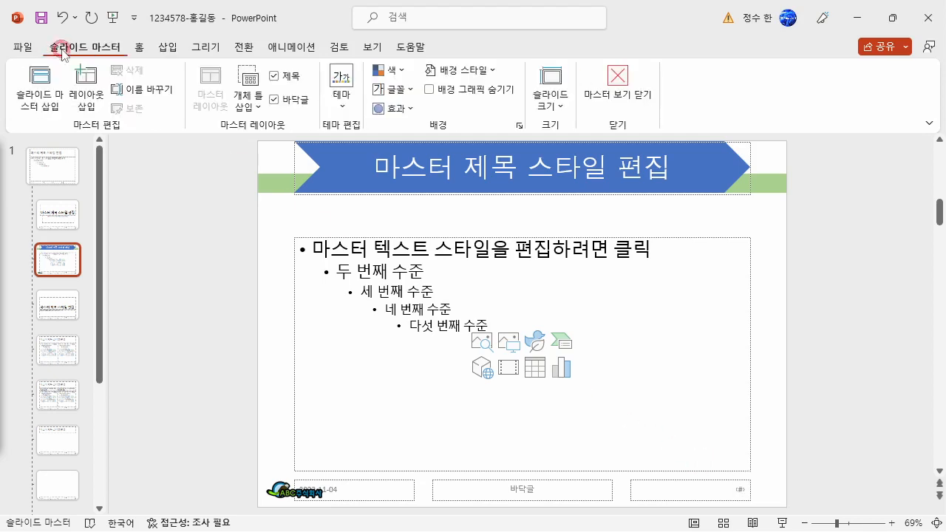
left_click(618, 87)
- Check the slide number area on the title slide and on the content slides
left_click(51, 190)
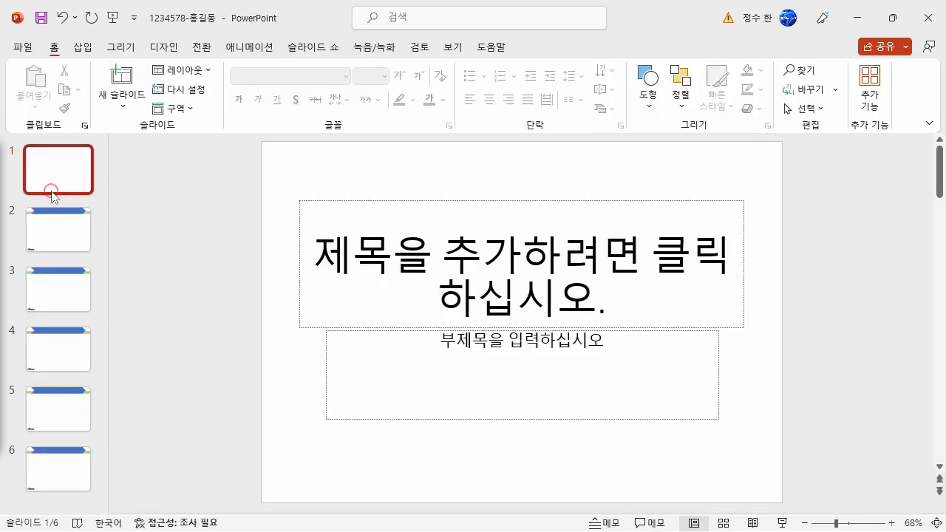
left_click_drag(709, 457, 789, 507)
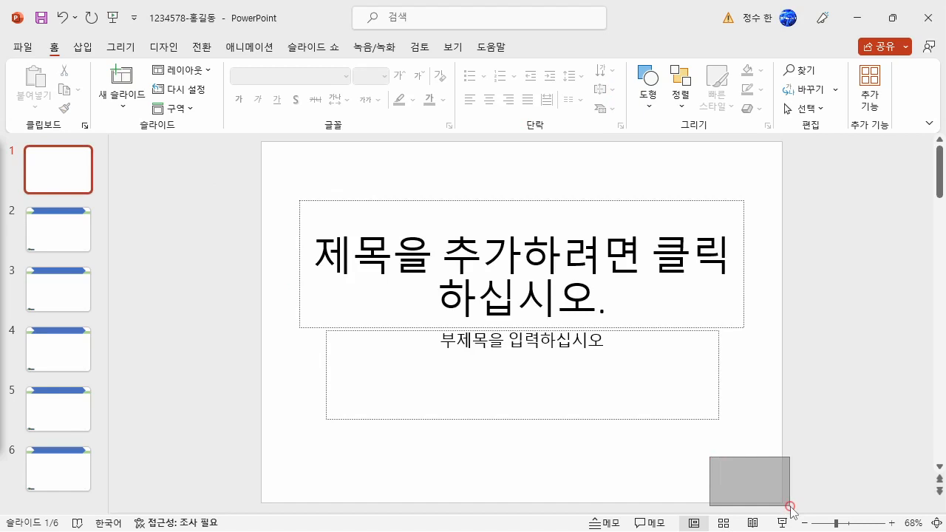
left_click_drag(790, 507, 785, 506)
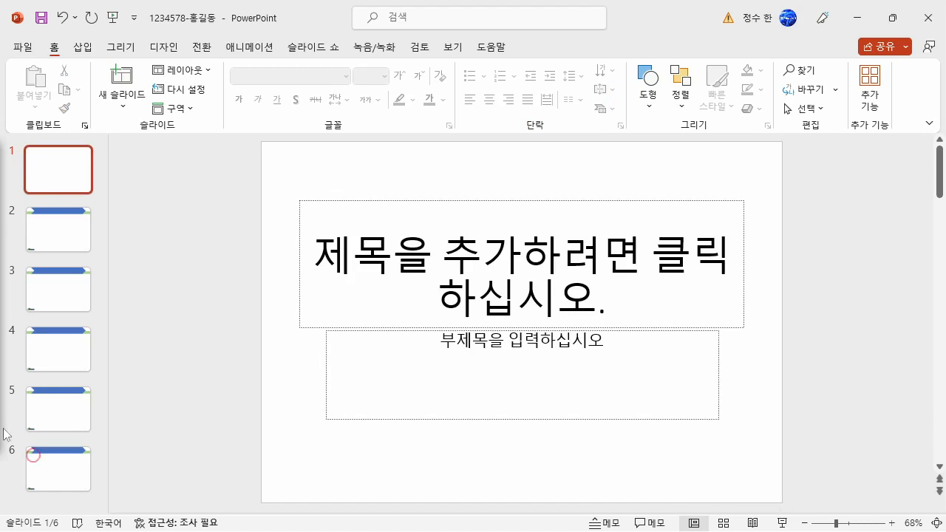
left_click(59, 246)
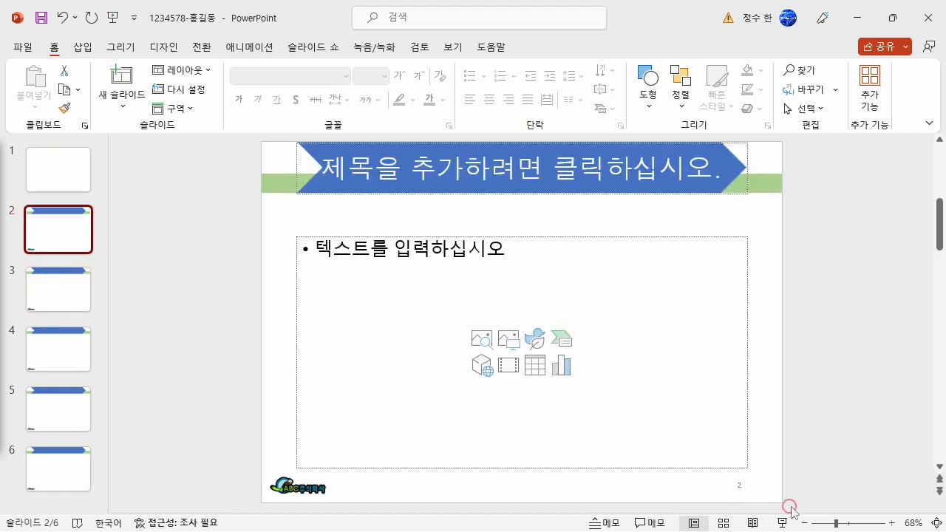
left_click_drag(736, 488, 686, 444)
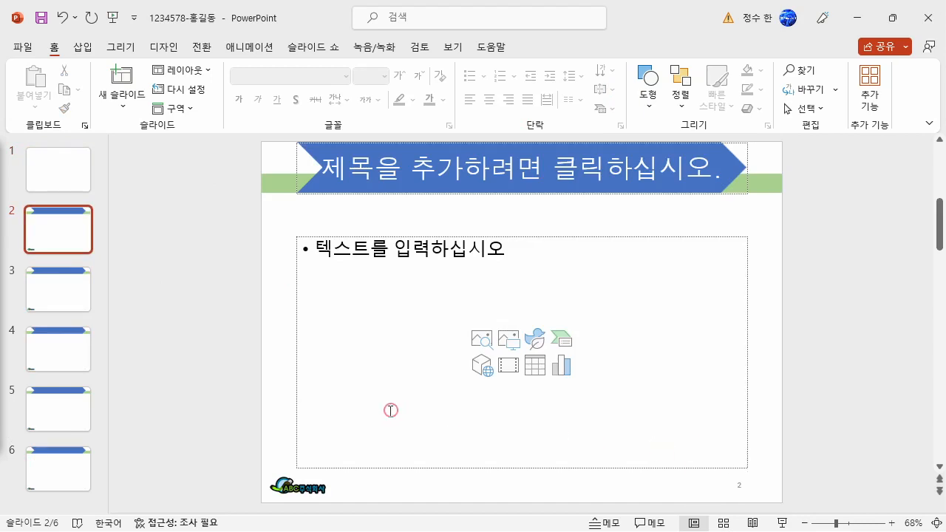
left_click(53, 285)
- Delete the title and subtitle placeholders from slide 1
left_click(30, 173)
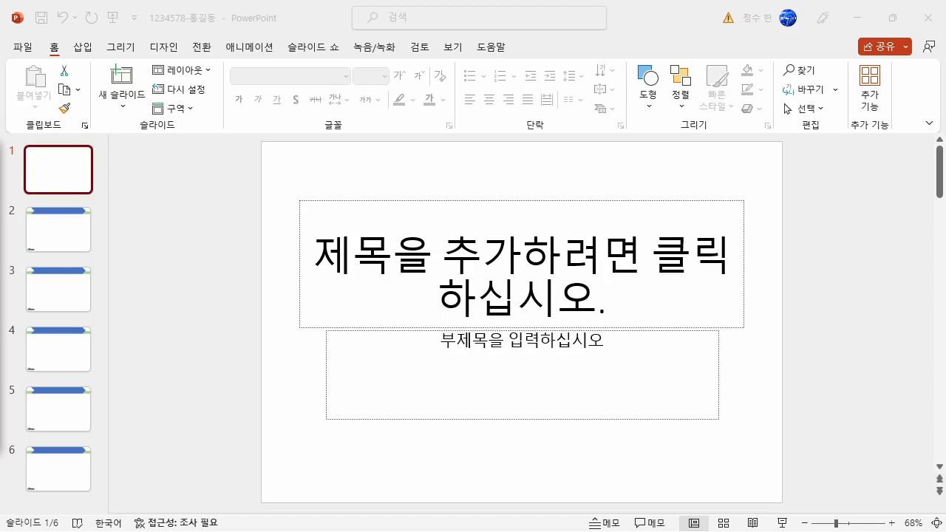
left_click(91, 177)
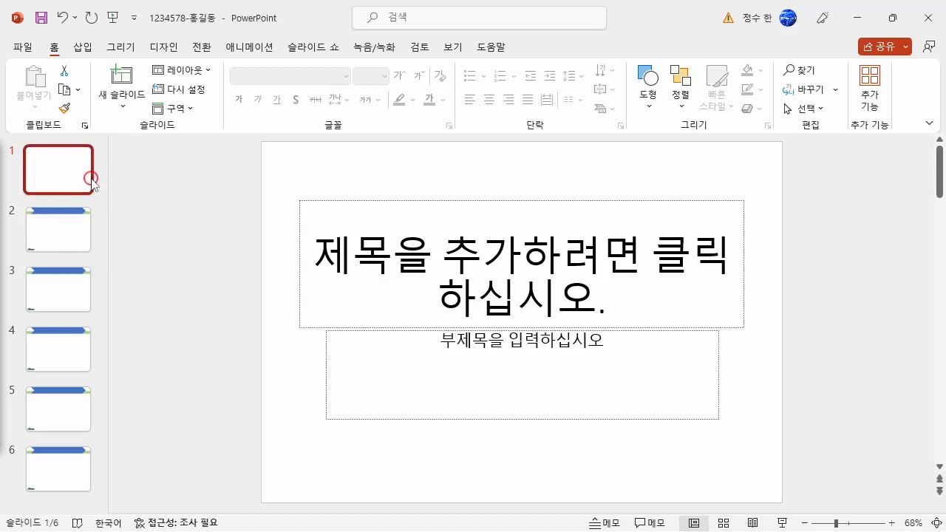
left_click_drag(287, 185, 776, 447)
left_click_drag(274, 181, 825, 510)
key("Delete")
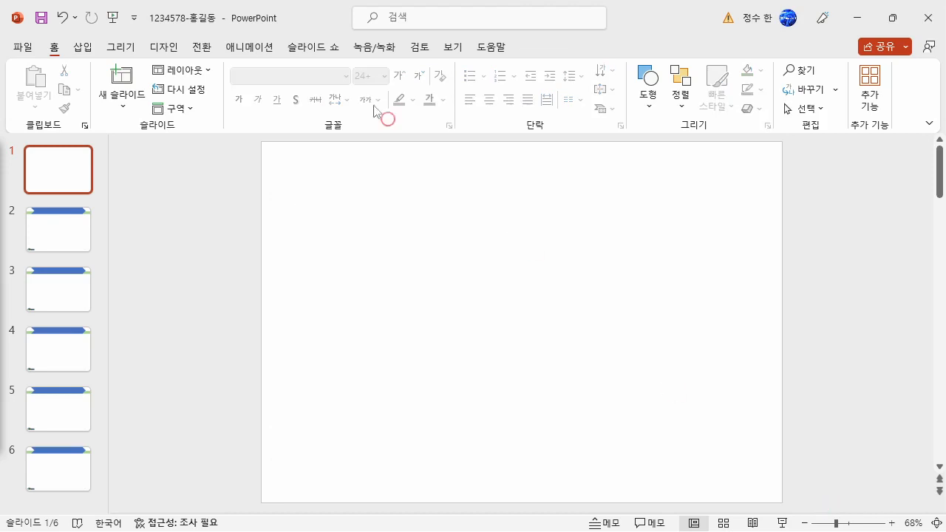
- Draw a trapezoid about 14.54 cm wide and 19.05 cm high along the left side of slide 1
left_click(82, 47)
left_click(231, 102)
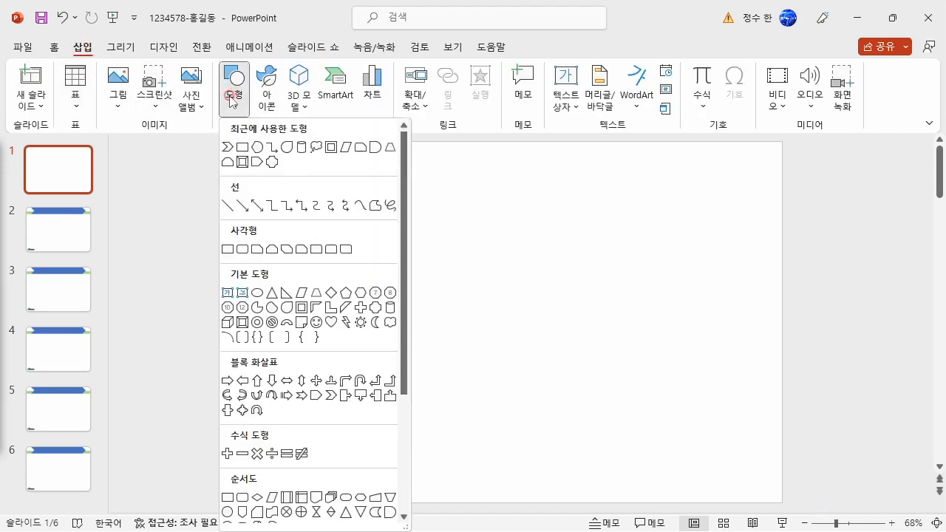
left_click(317, 295)
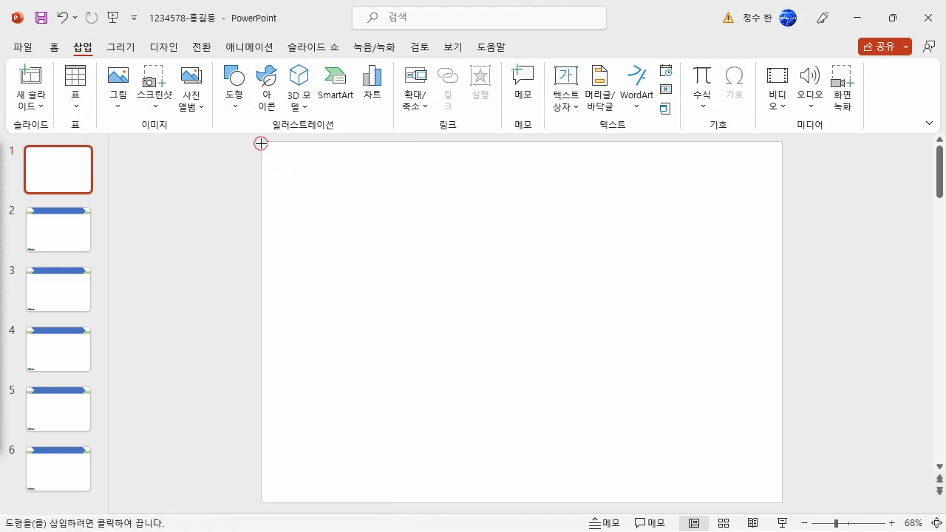
left_click_drag(261, 141, 523, 505)
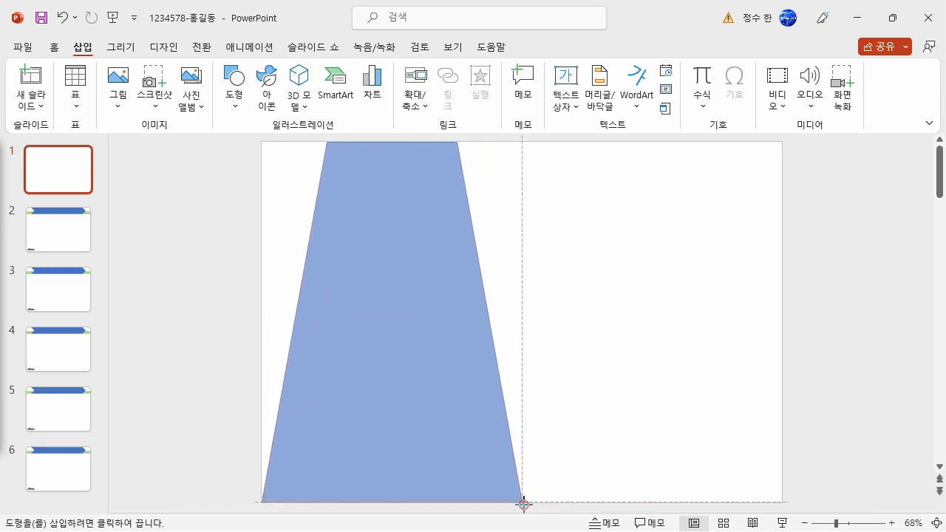
left_click_drag(524, 504, 537, 503)
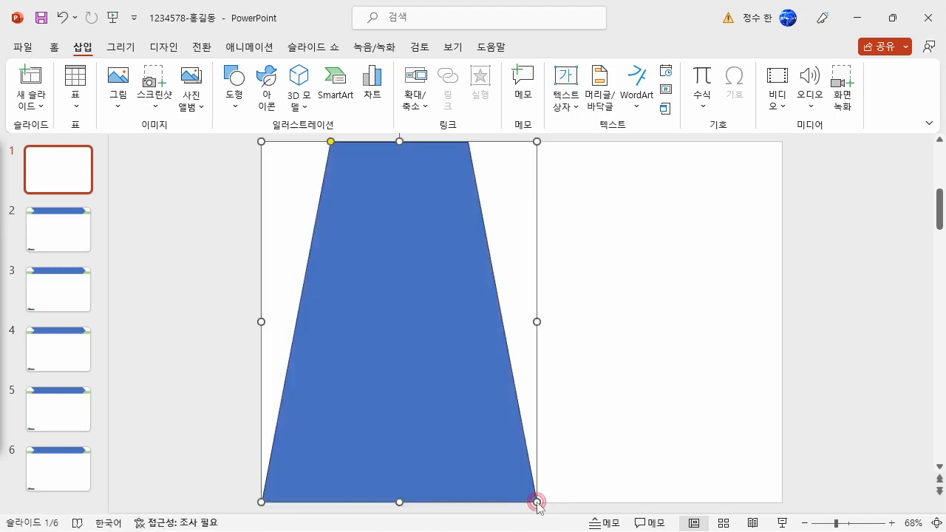
- Fill the trapezoid with the picture file 그림1
left_click(364, 68)
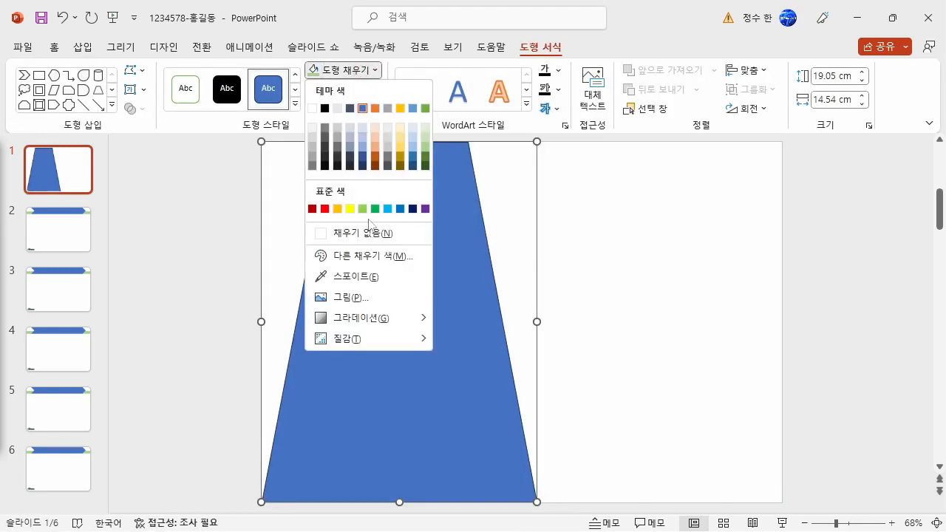
left_click(367, 296)
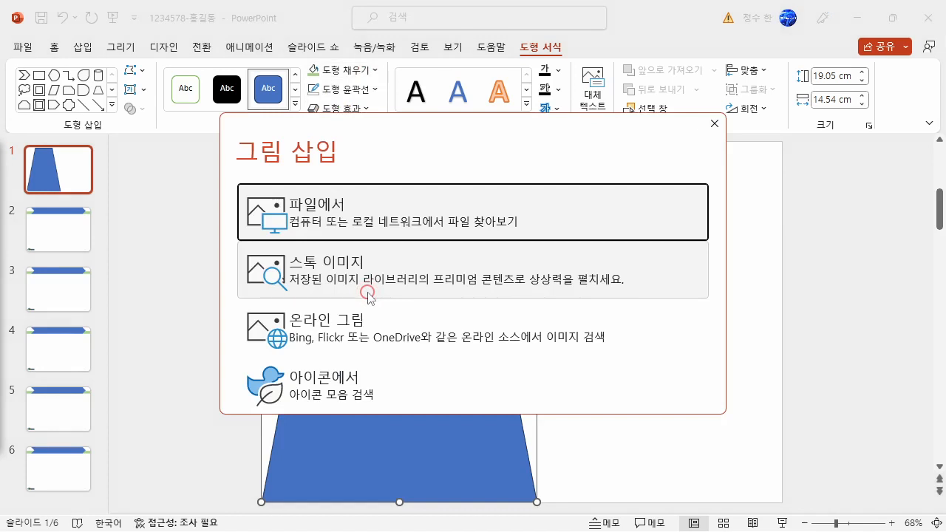
left_click(324, 210)
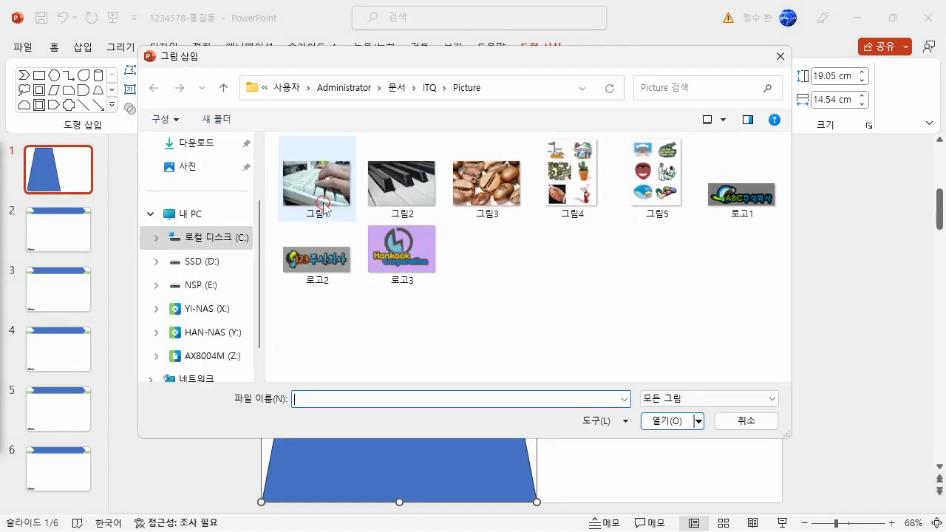
left_click(323, 206)
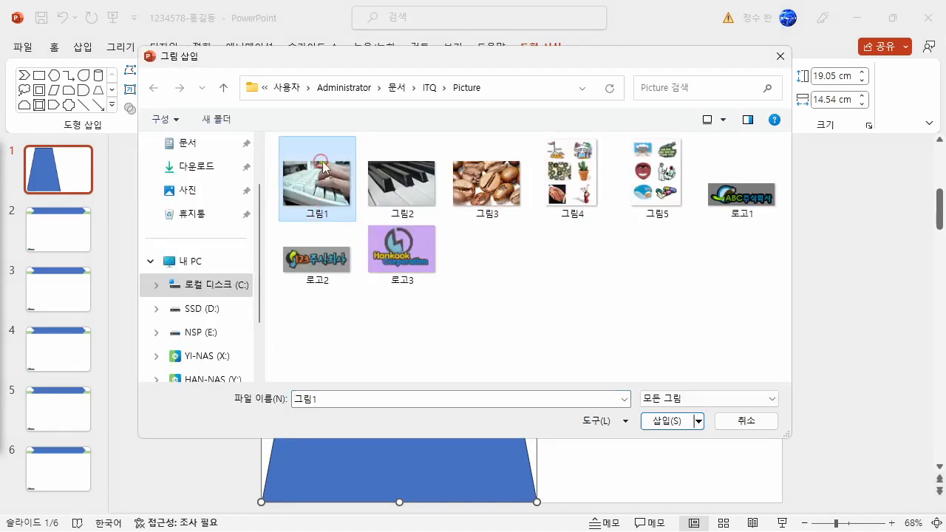
left_click(669, 421)
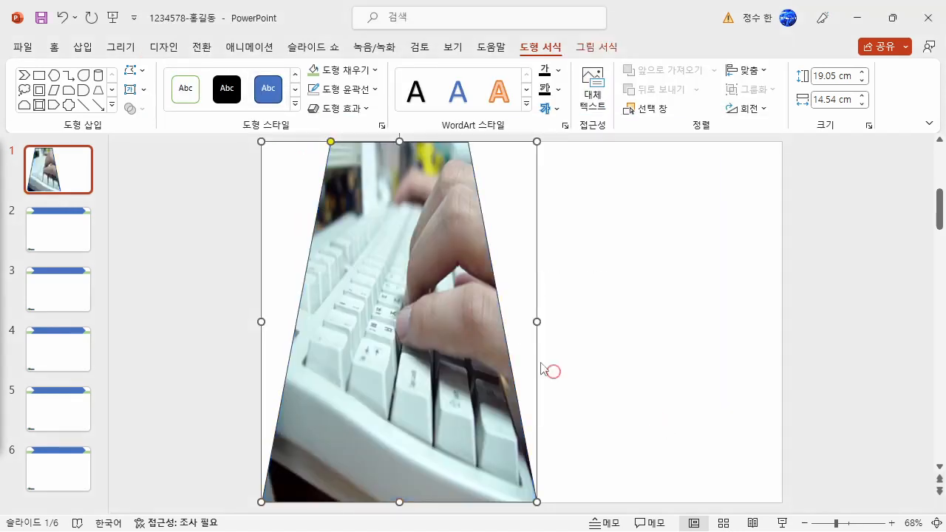
- Set the transparency of the trapezoid's picture fill to 50%
right_click(417, 319)
left_click(484, 497)
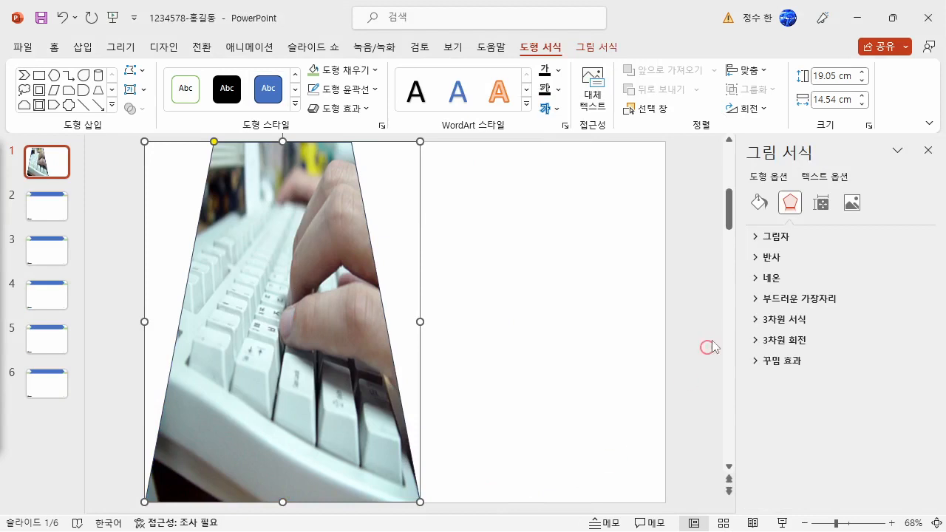
left_click(759, 202)
left_click(768, 236)
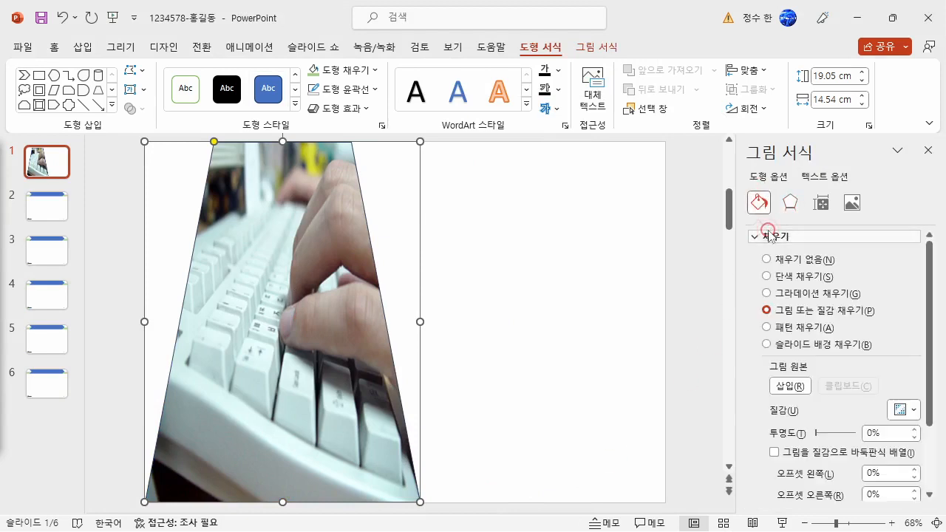
left_click_drag(888, 433, 836, 435)
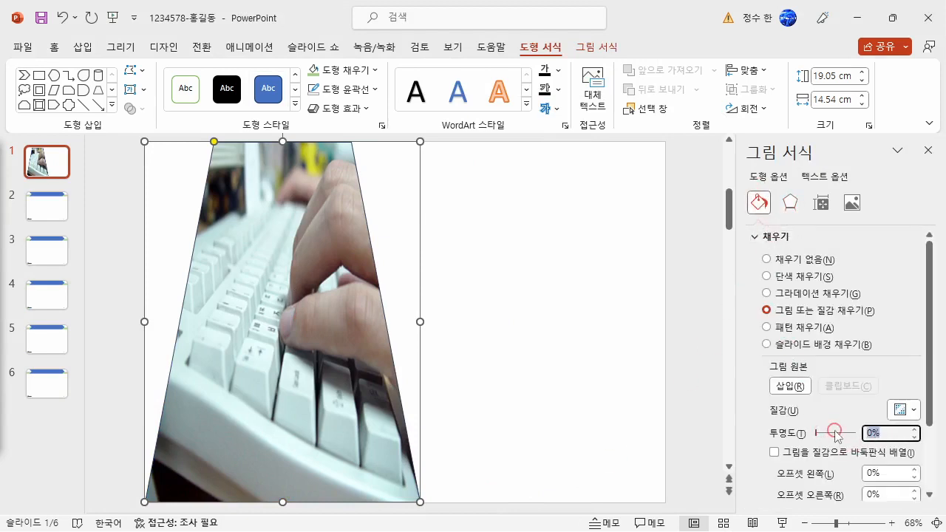
left_click(835, 433)
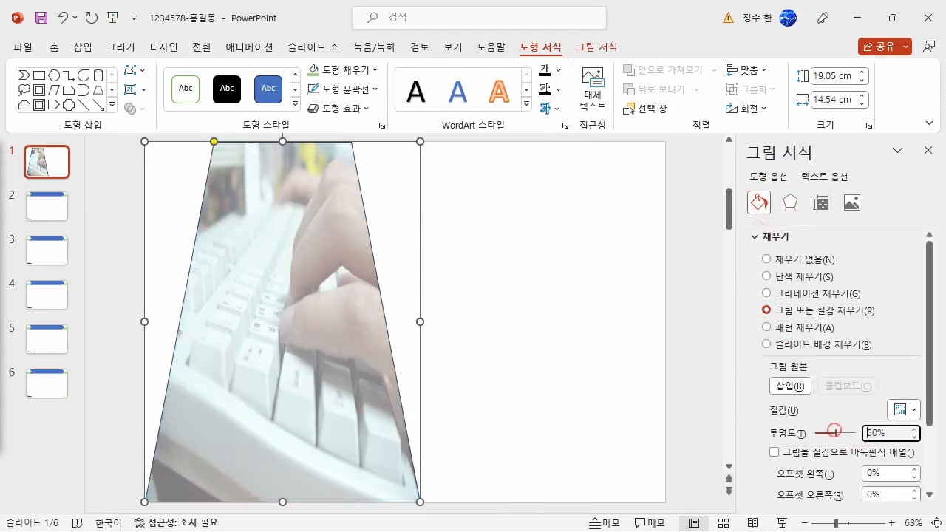
- Apply a 5 pt soft edge effect to the trapezoid and close its formatting options
left_click(790, 202)
left_click(796, 299)
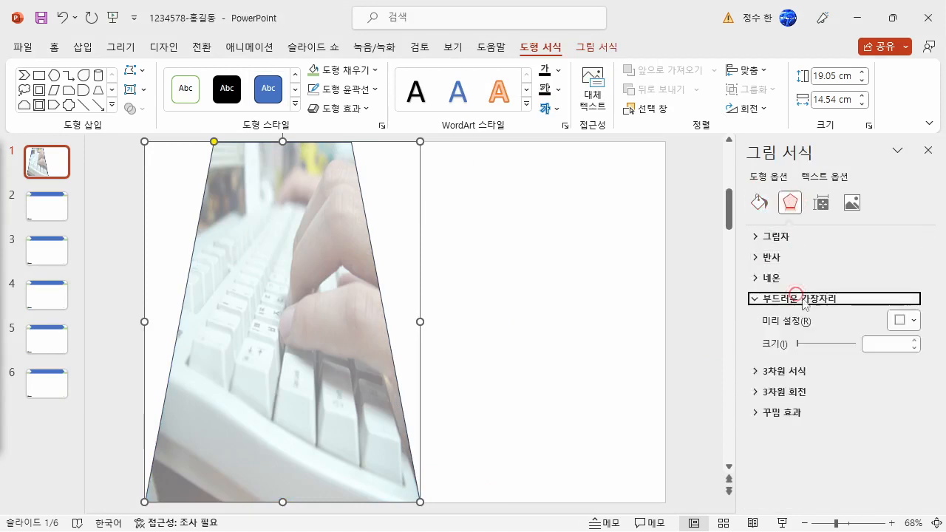
left_click(902, 320)
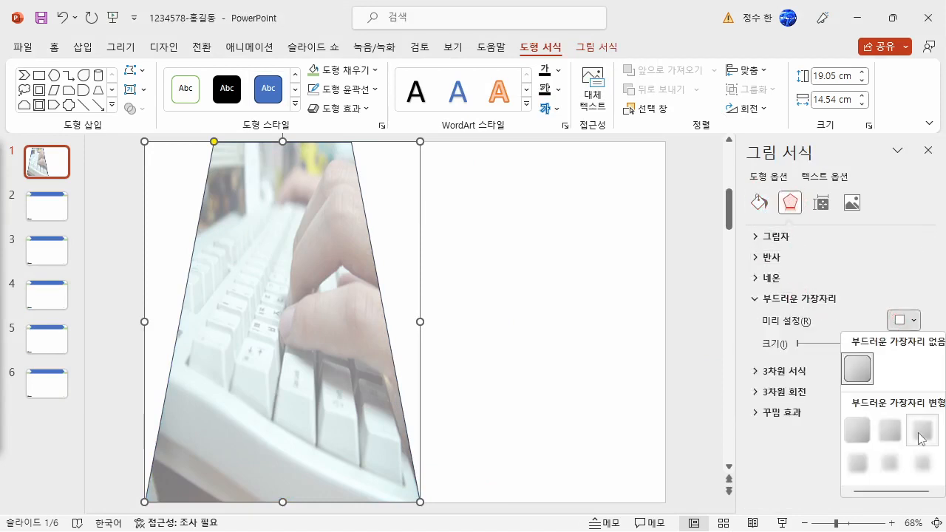
left_click(921, 439)
left_click_drag(915, 344, 713, 362)
left_click(885, 340)
left_click(683, 342)
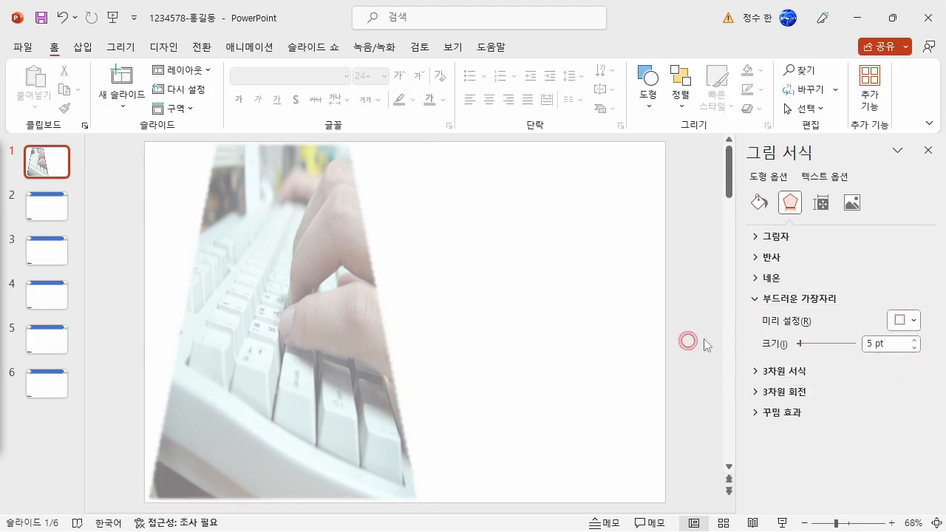
left_click(930, 150)
left_click(635, 361)
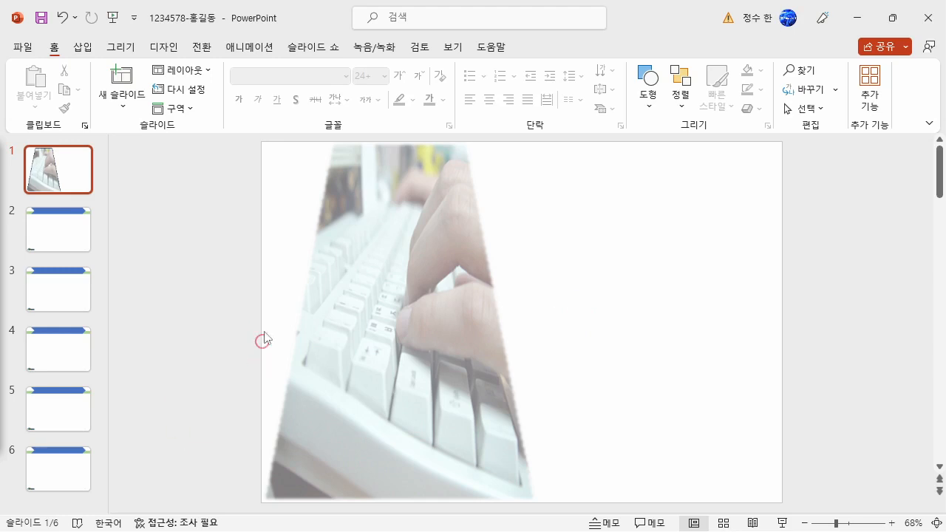
- Insert a WordArt object on slide 1 using the first style, the black fill with shadow
left_click(83, 49)
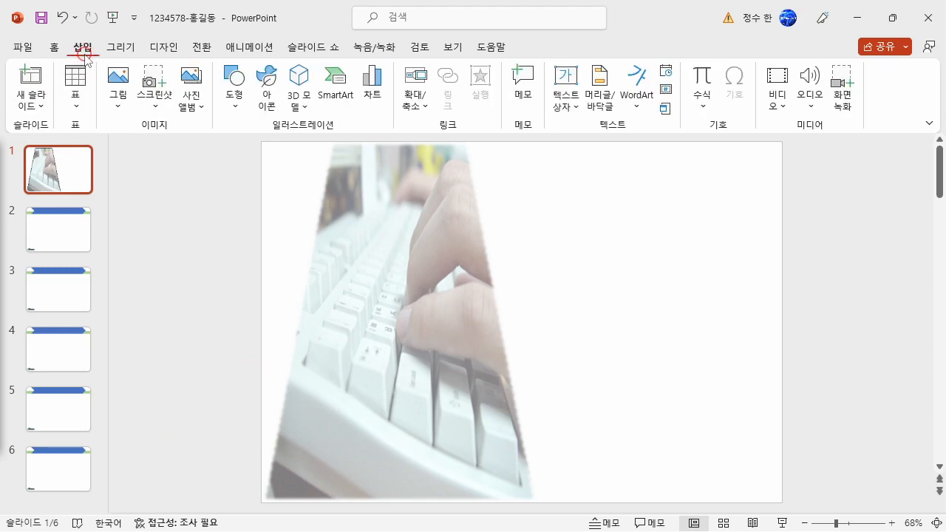
left_click(639, 97)
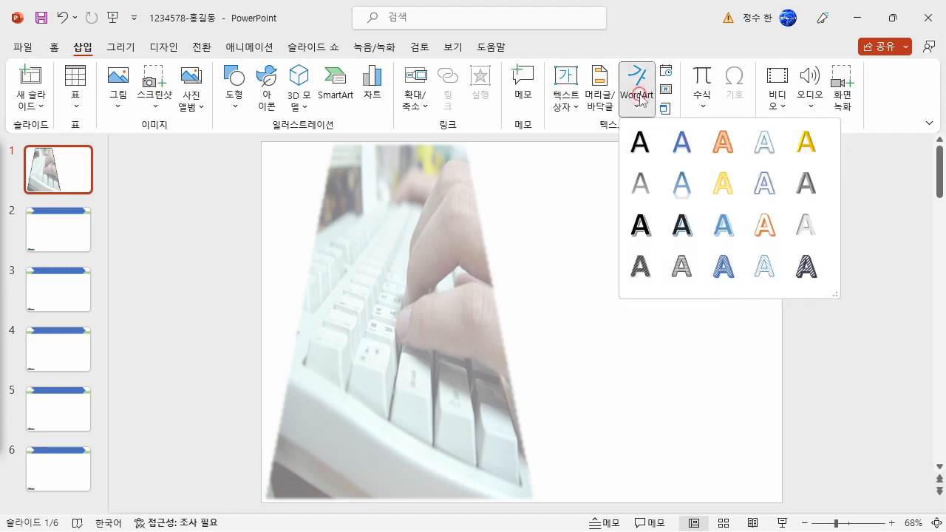
left_click(640, 140)
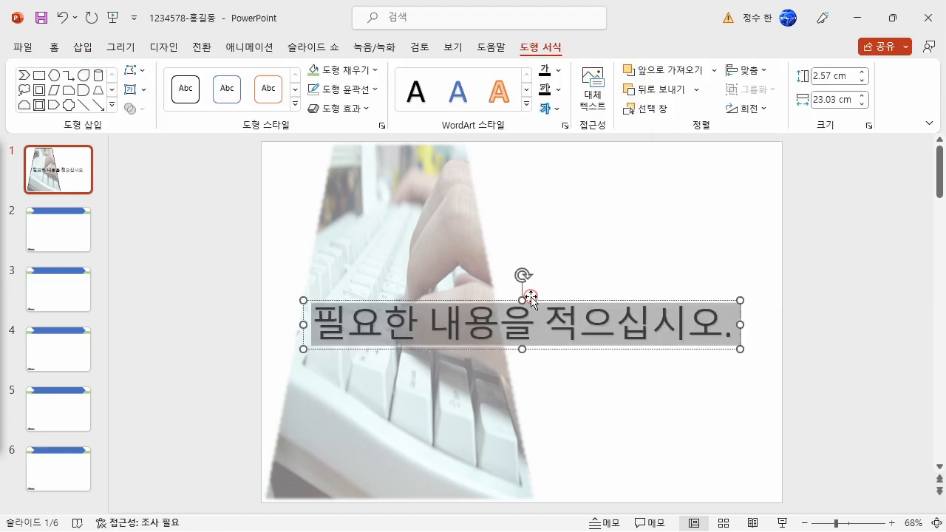
- Enter "Electric Vehicle" as the WordArt text
type("ㄷ")
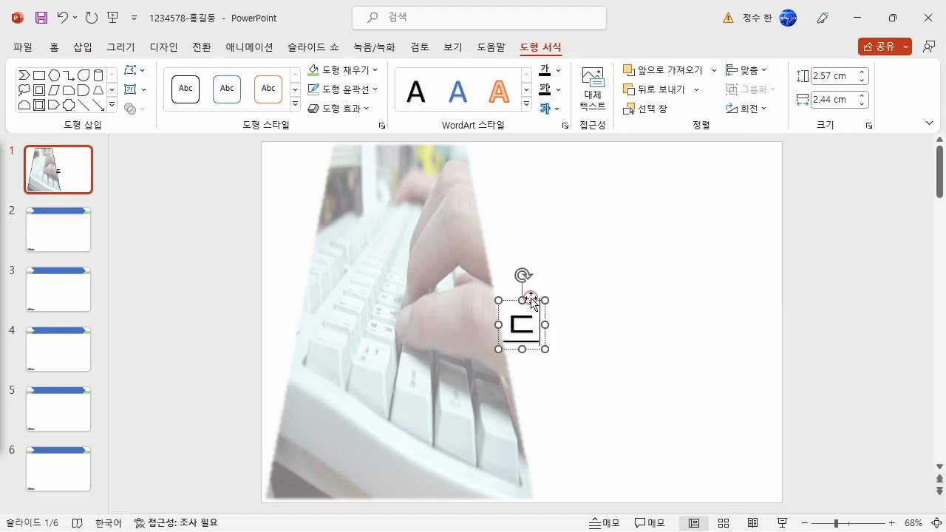
key("BackSpace")
key("Hangul")
type("e")
key("BackSpace")
type("E")
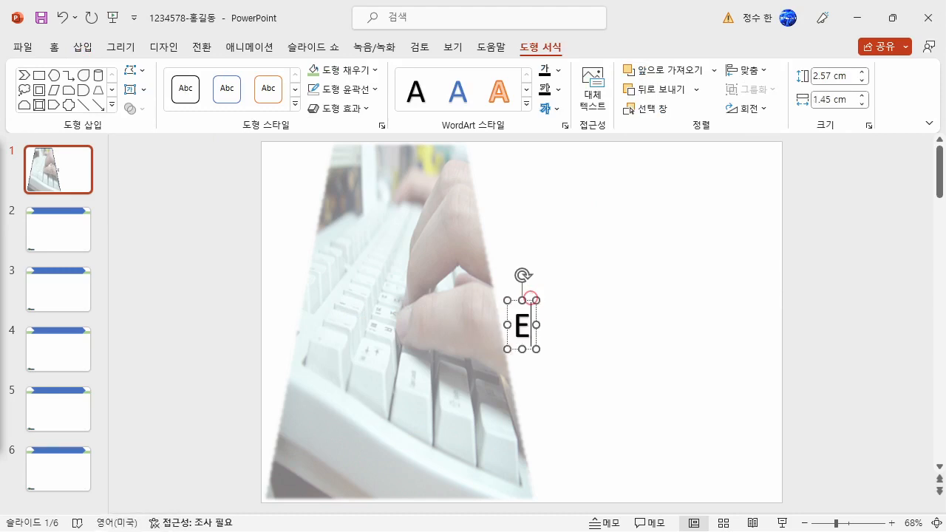
type("lecti")
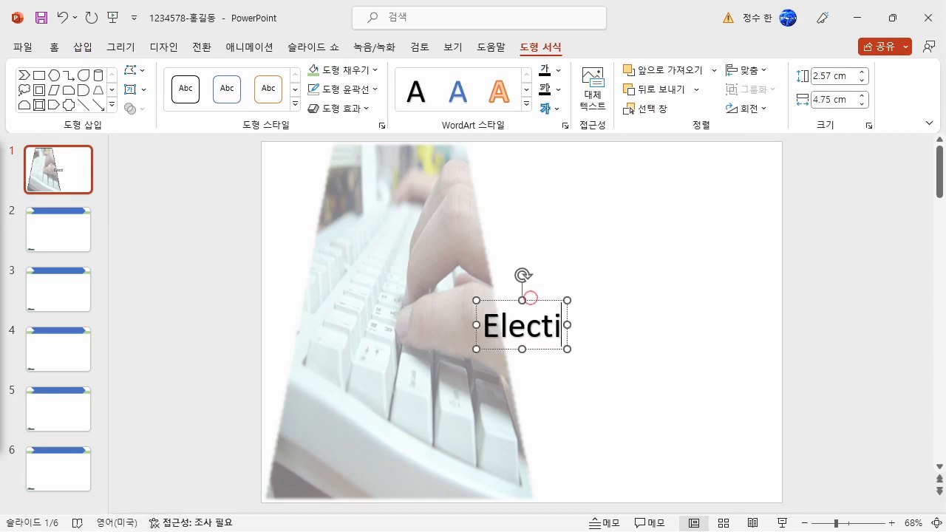
type("ric")
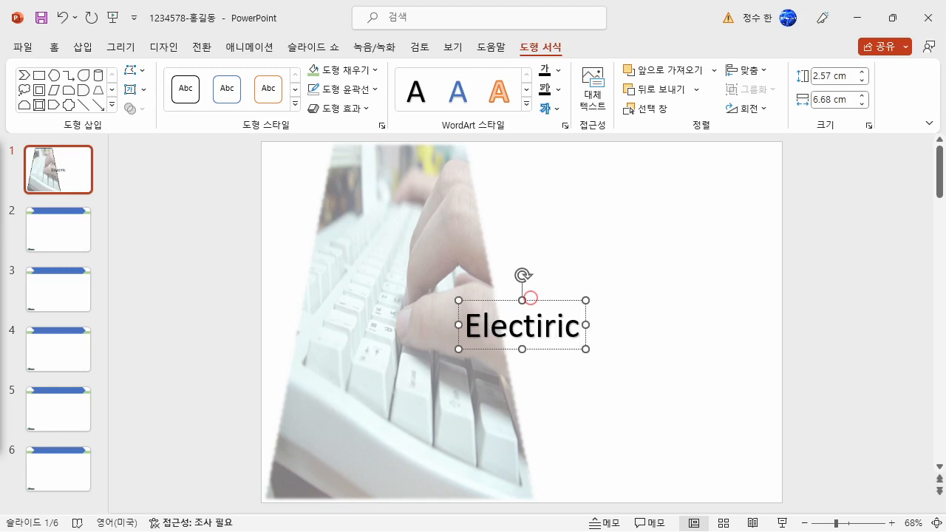
type(" Vehice")
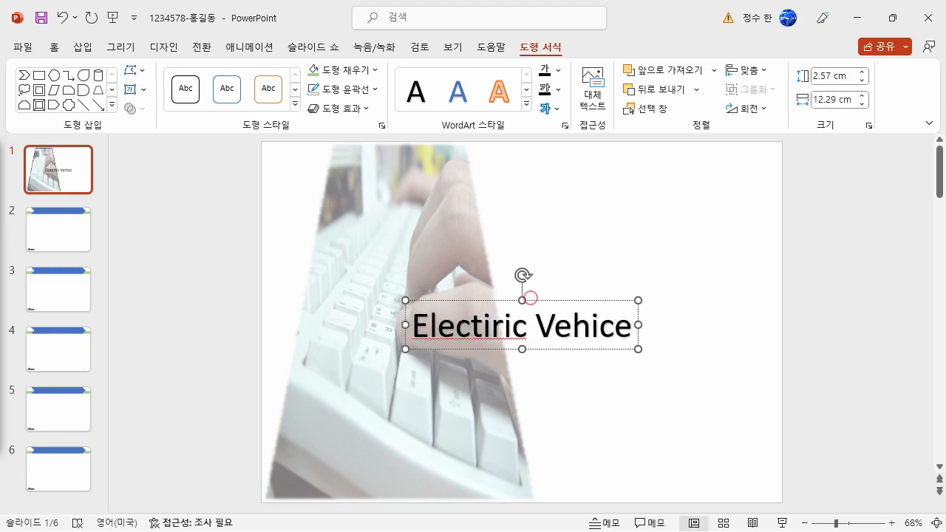
key("BackSpace")
type("le")
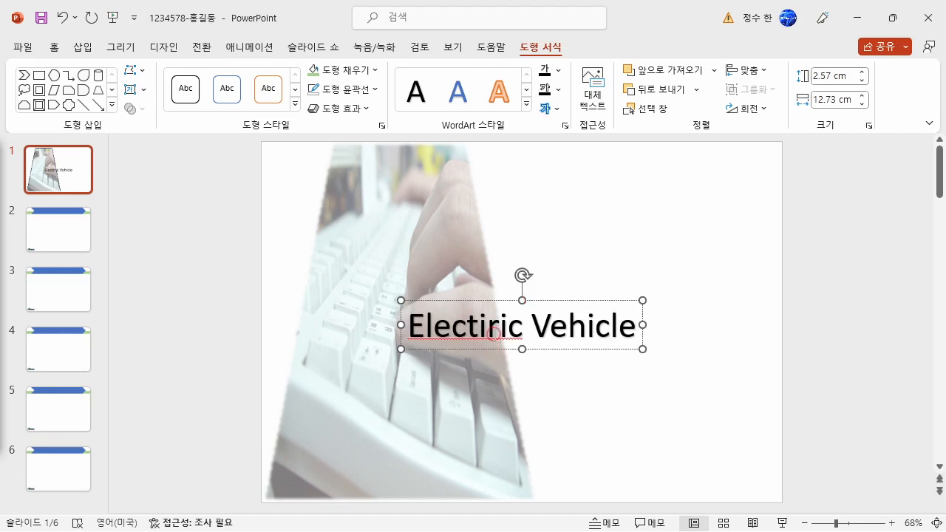
key("BackSpace")
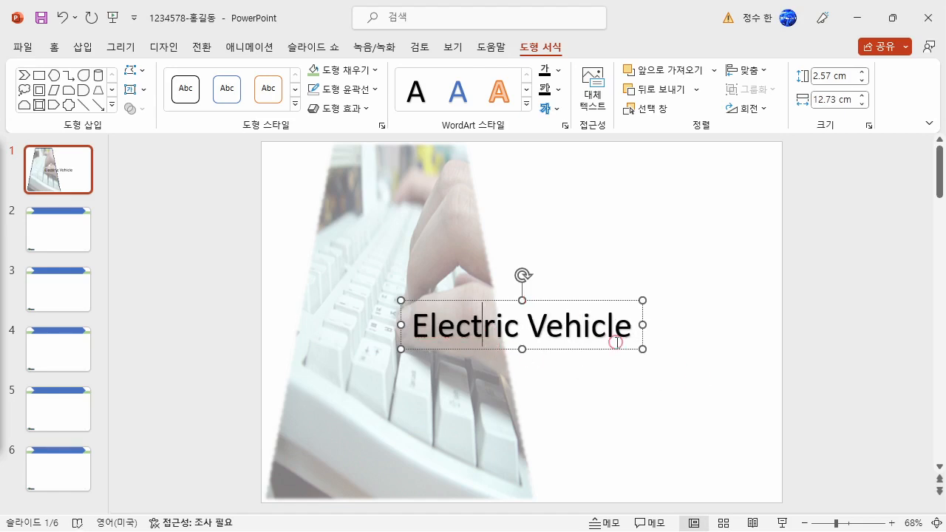
- Apply the chevron-up transform and the first reflection variation, tight and touching, to the Electric Vehicle WordArt
left_click(626, 300)
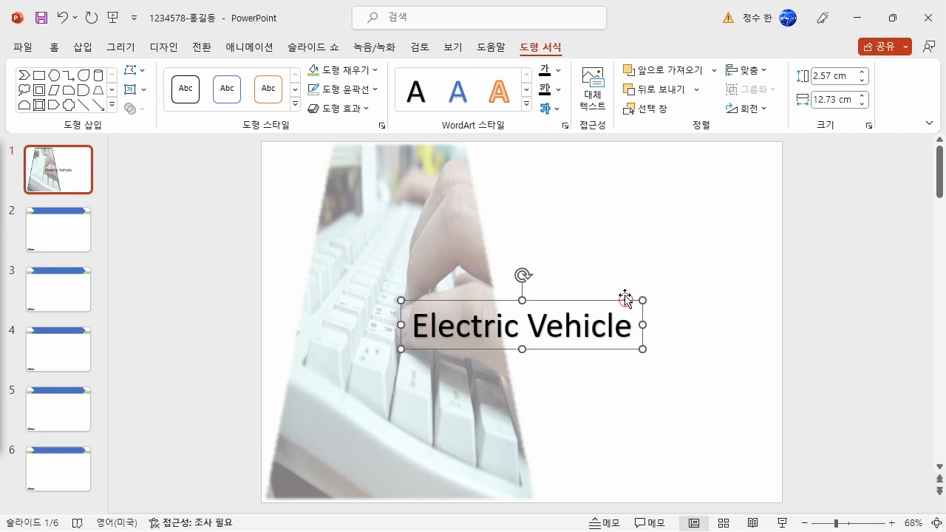
left_click(556, 111)
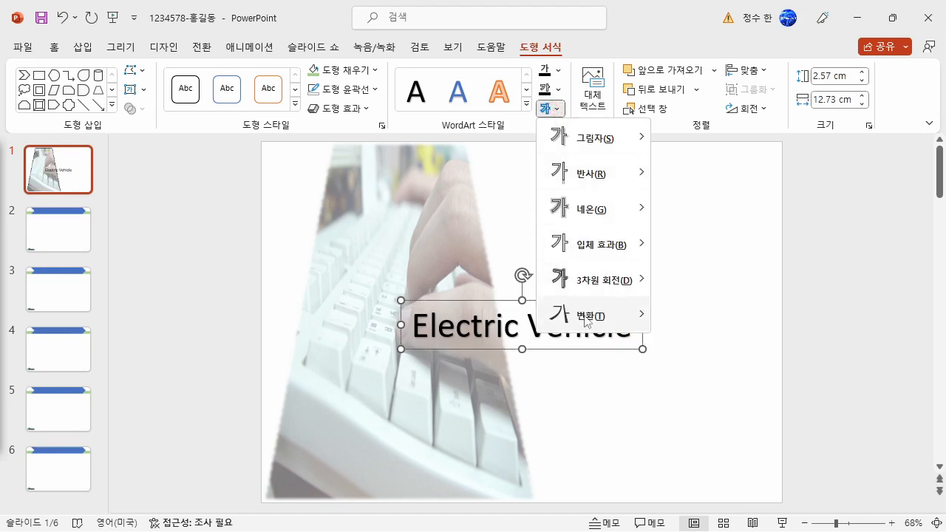
mouse_move(588, 320)
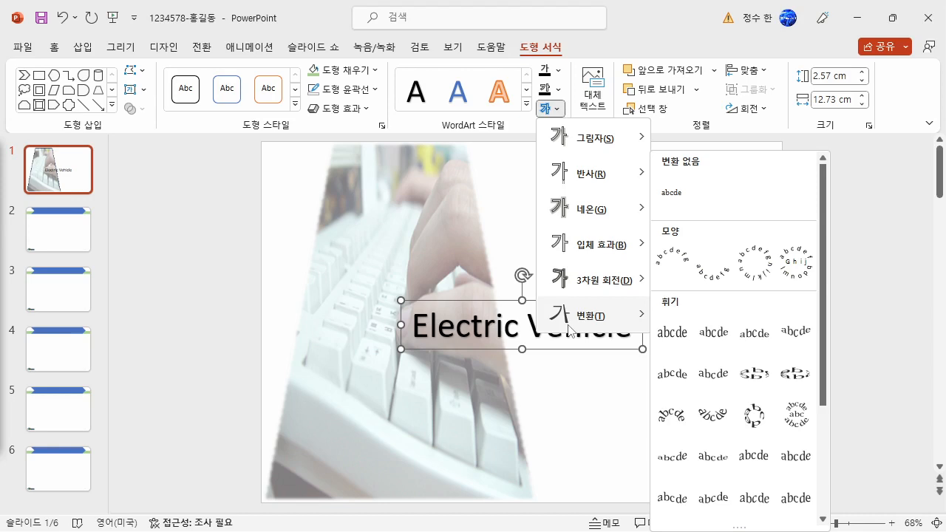
left_click(684, 393)
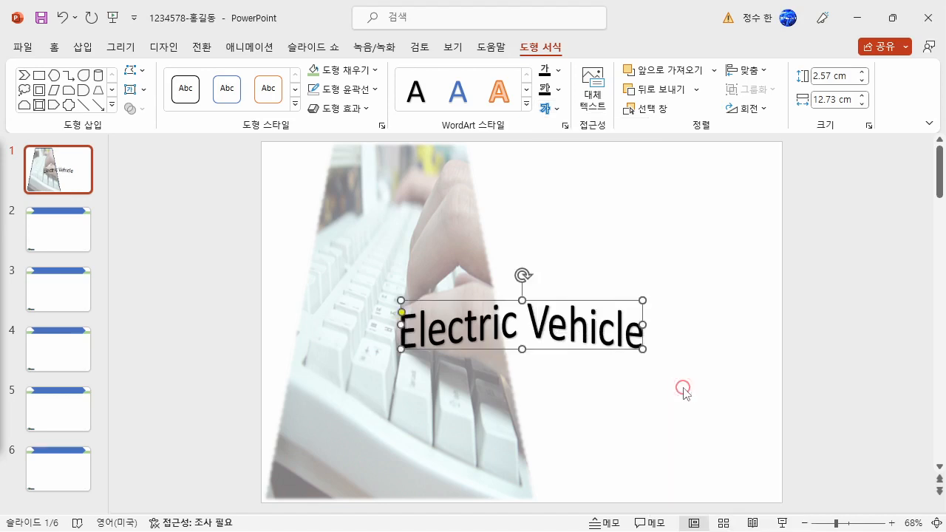
left_click(555, 108)
mouse_move(570, 168)
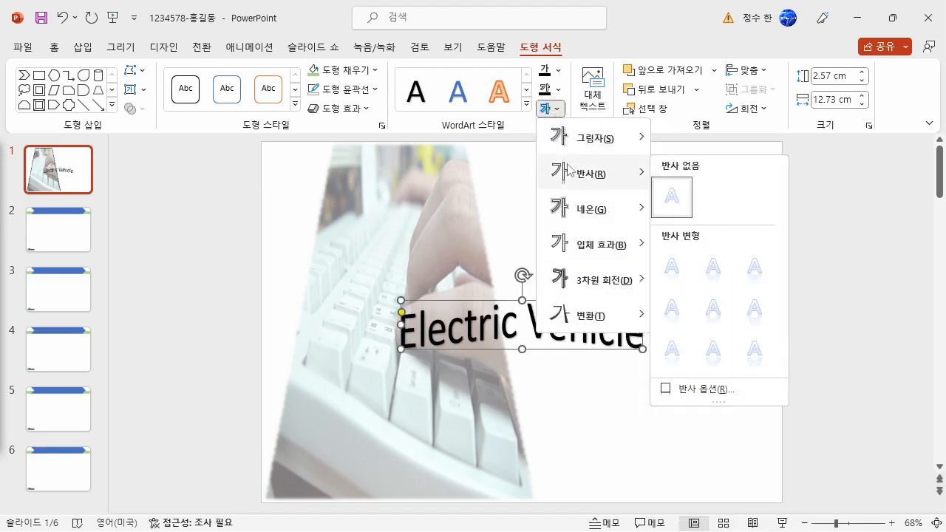
left_click(685, 276)
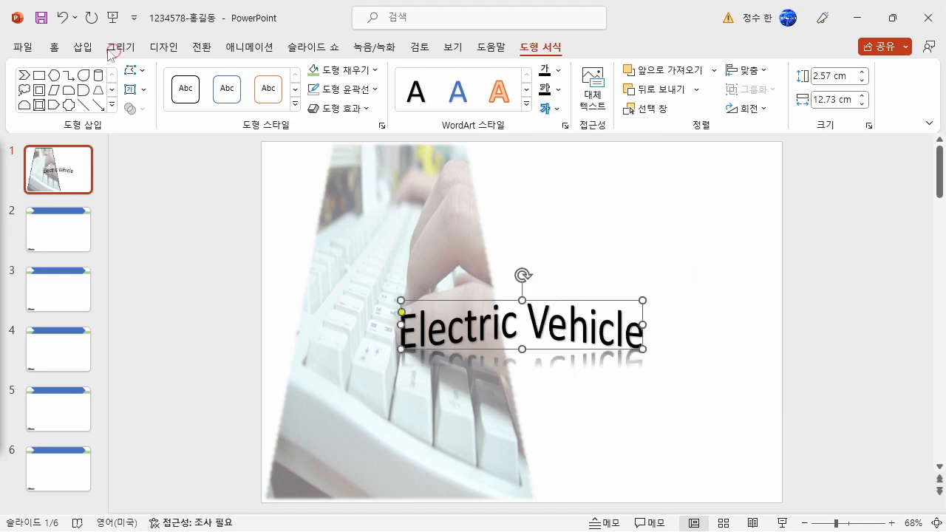
- Set the WordArt font to 굴림, make it bold and remove its text shadow
left_click(54, 47)
left_click(293, 77)
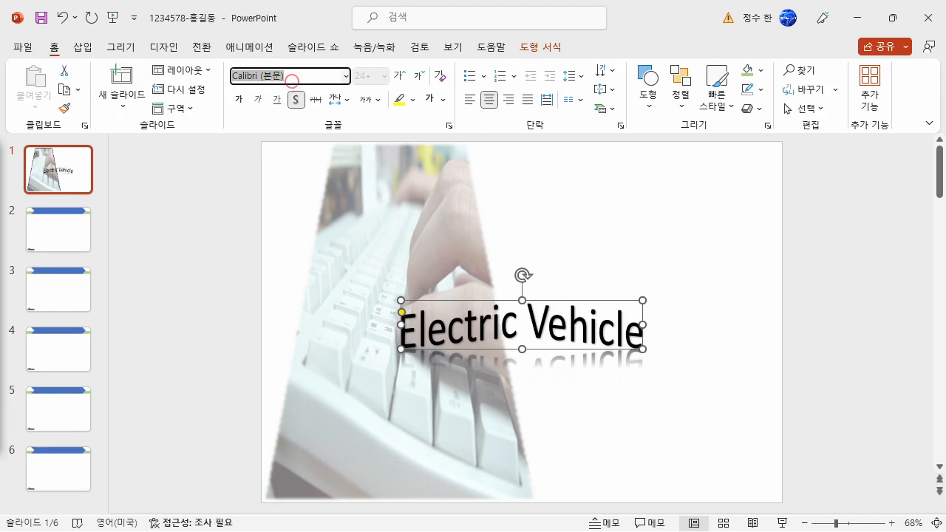
type("rnffla")
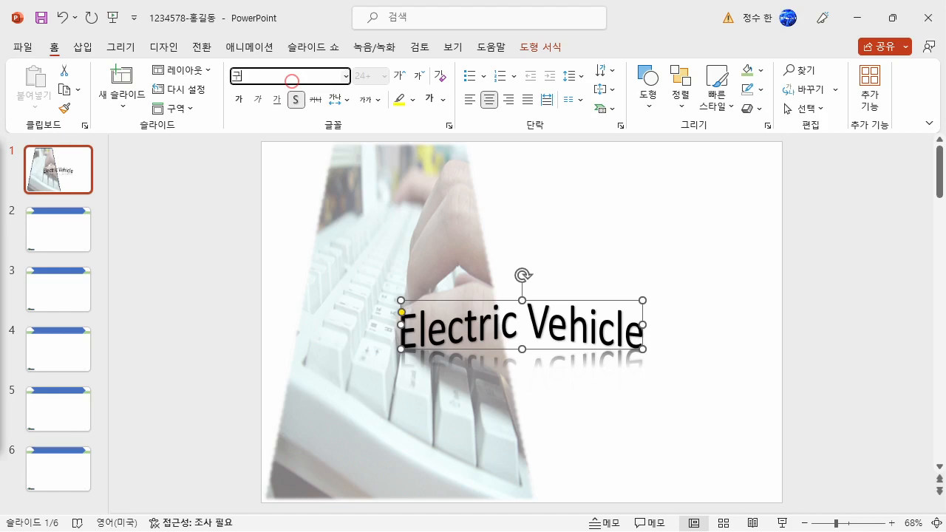
key("Return")
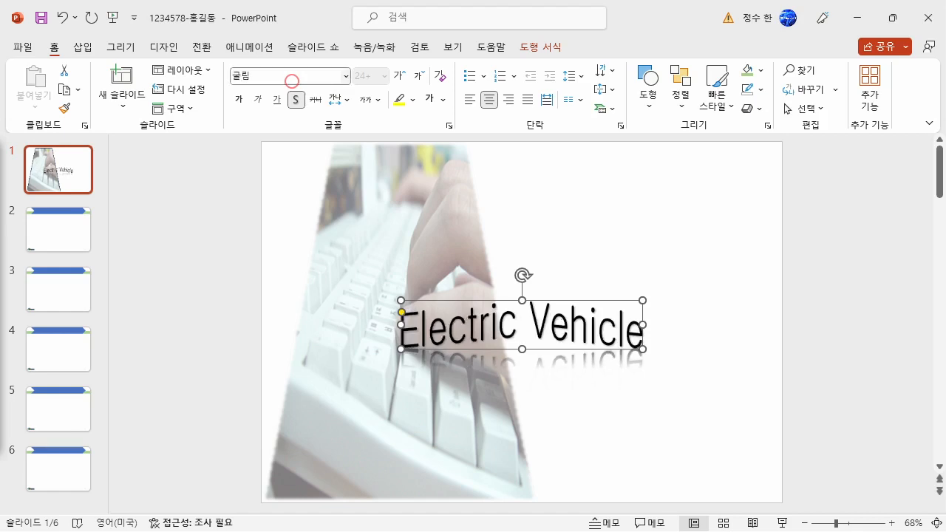
left_click(238, 99)
left_click(297, 101)
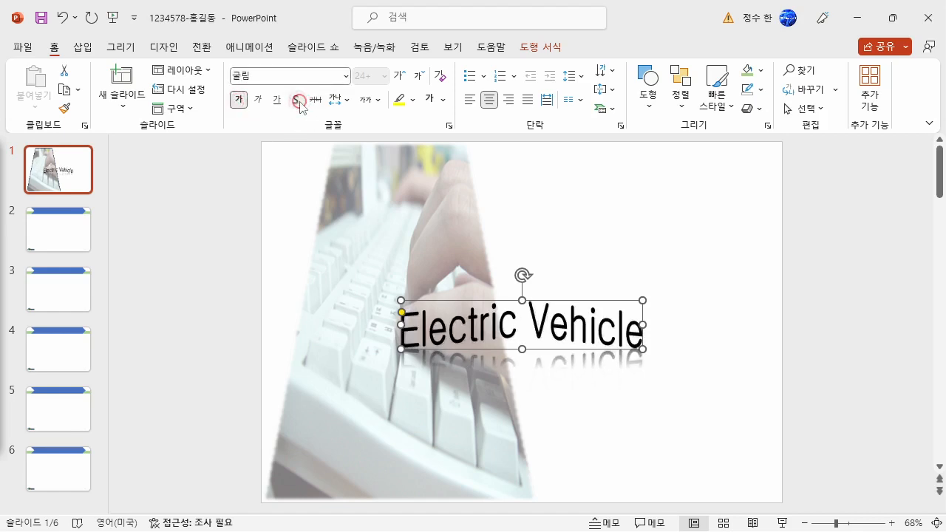
- Move the WordArt partly over the trapezoid and enlarge it to span about two thirds of the slide's width
left_click_drag(578, 350, 507, 350)
left_click_drag(576, 310, 657, 294)
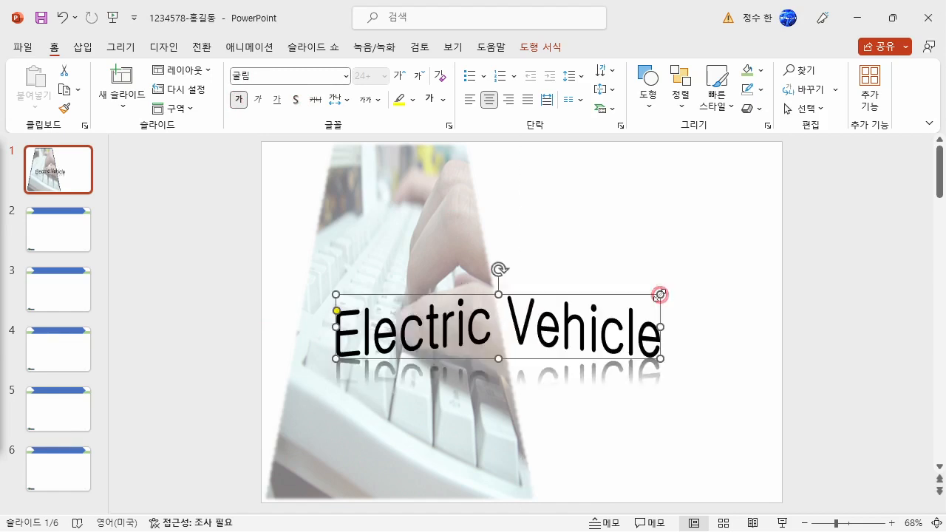
left_click(656, 414)
left_click(633, 334)
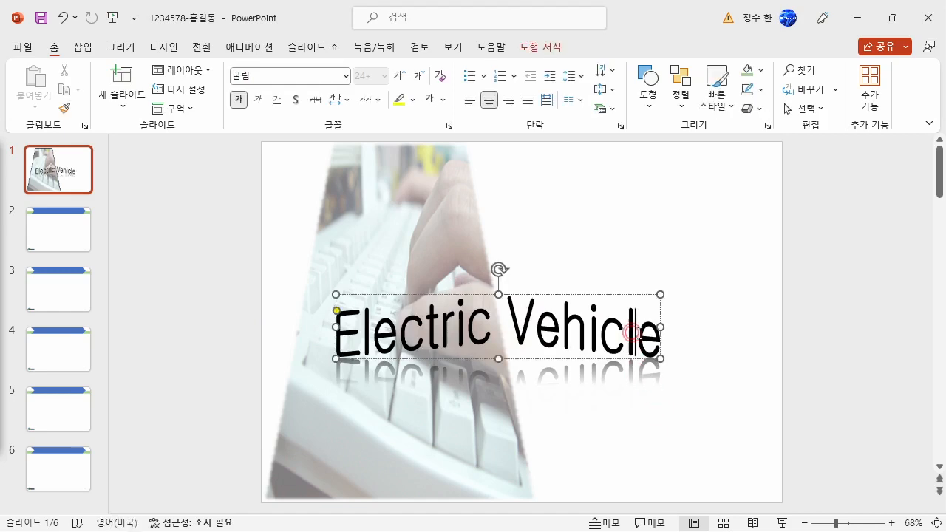
left_click_drag(660, 327, 697, 326)
left_click(661, 226)
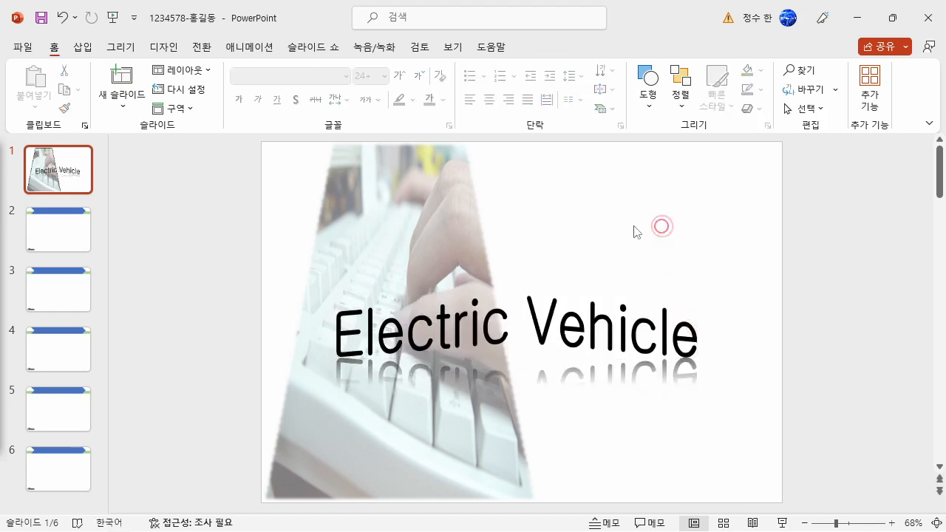
- Insert the picture file 로고1 from the ITQ Picture folder onto slide 1
left_click(83, 47)
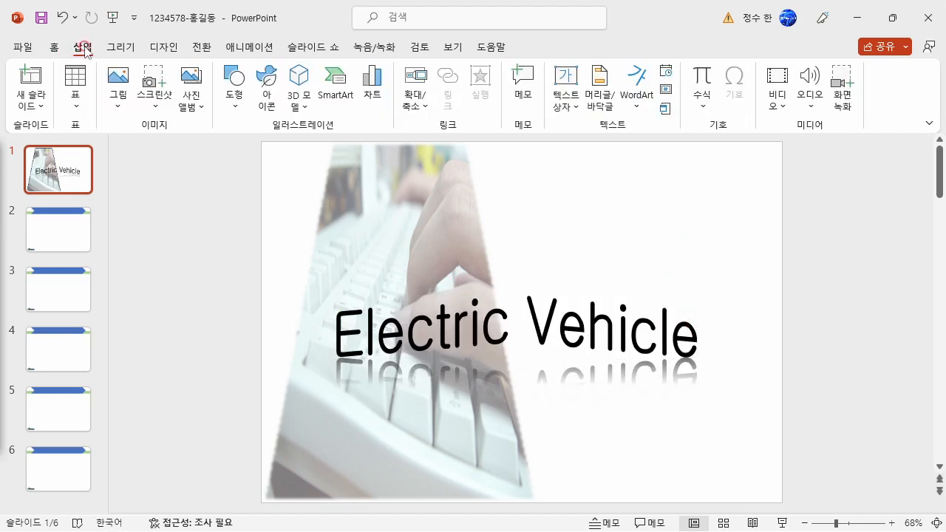
left_click(125, 93)
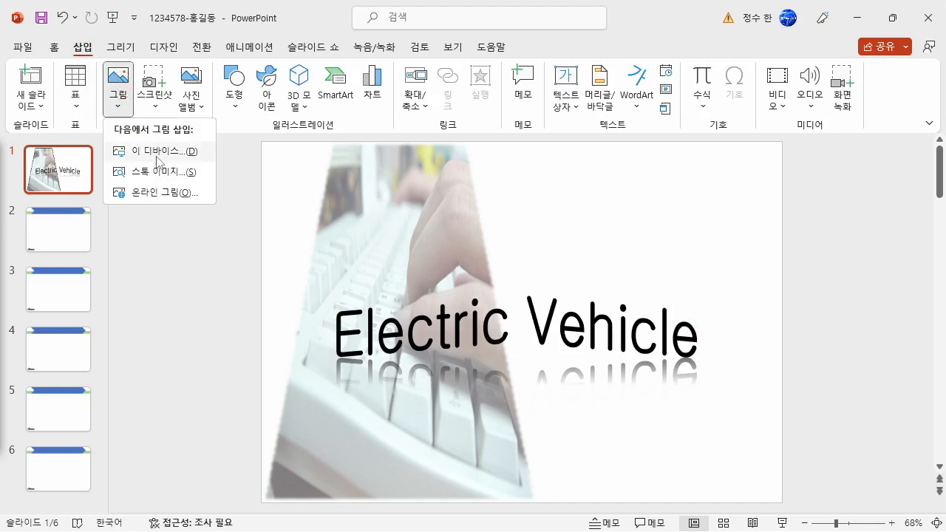
left_click(154, 151)
left_click(744, 197)
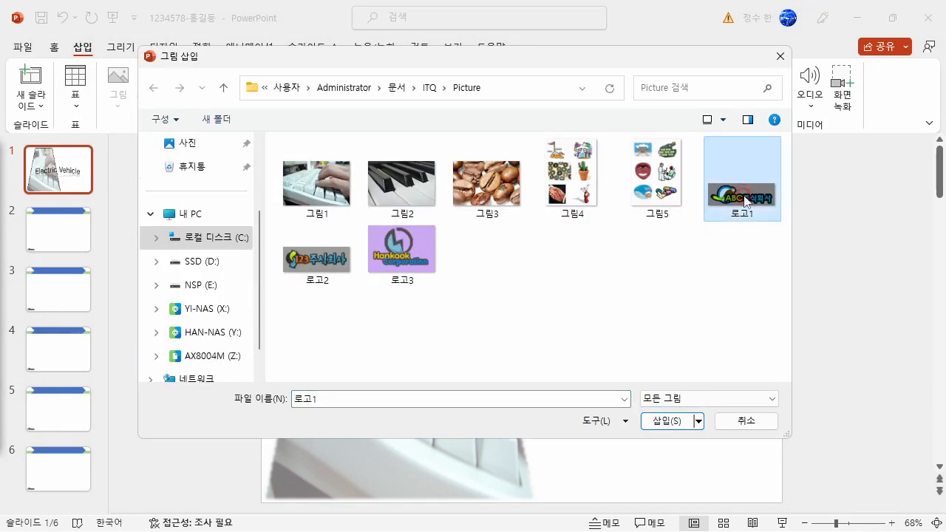
left_click(680, 422)
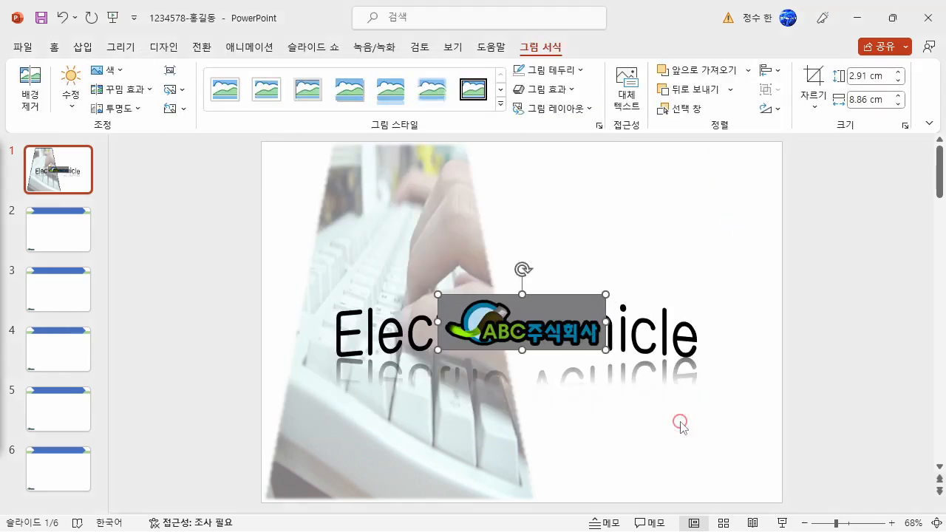
- Make the grey background of the ABC주식회사 logo transparent
left_click(110, 70)
left_click(134, 323)
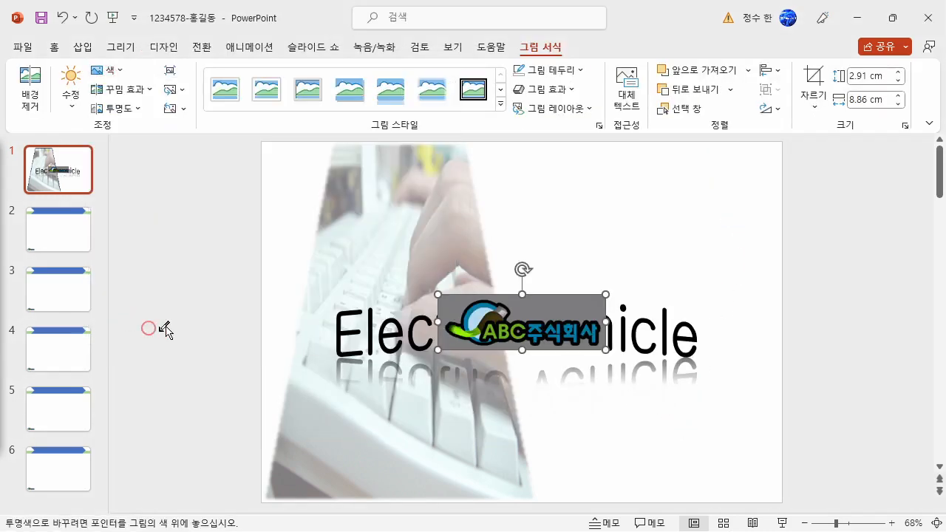
left_click(569, 302)
- Shrink the logo to less than half its width and place it in the upper-right corner of slide 1
left_click_drag(526, 321, 604, 217)
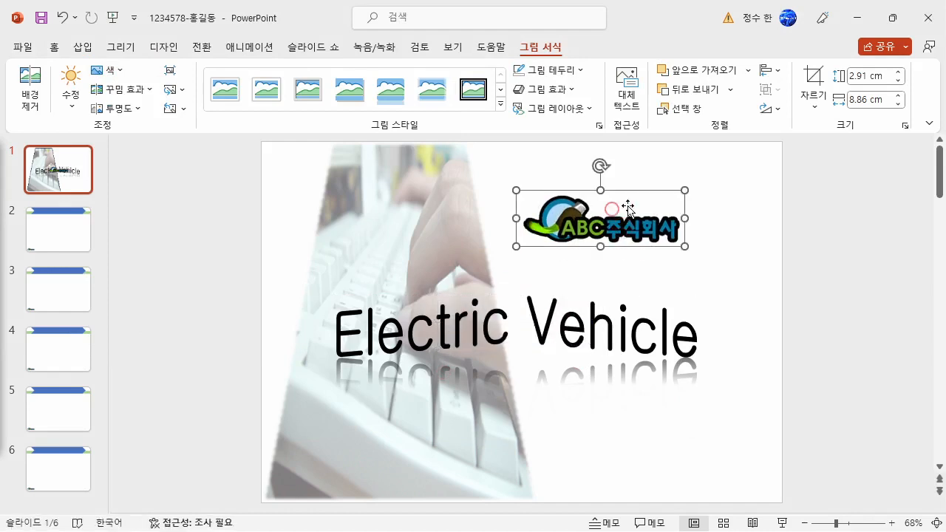
left_click_drag(514, 245, 605, 217)
left_click_drag(675, 210, 760, 174)
left_click(639, 212)
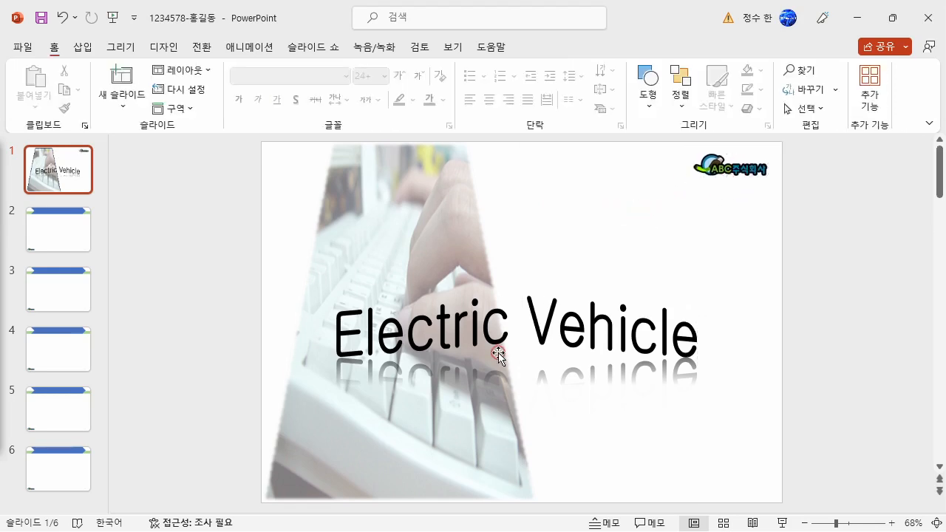
left_click(414, 245)
left_click(526, 309)
left_click(707, 152)
left_click(719, 255)
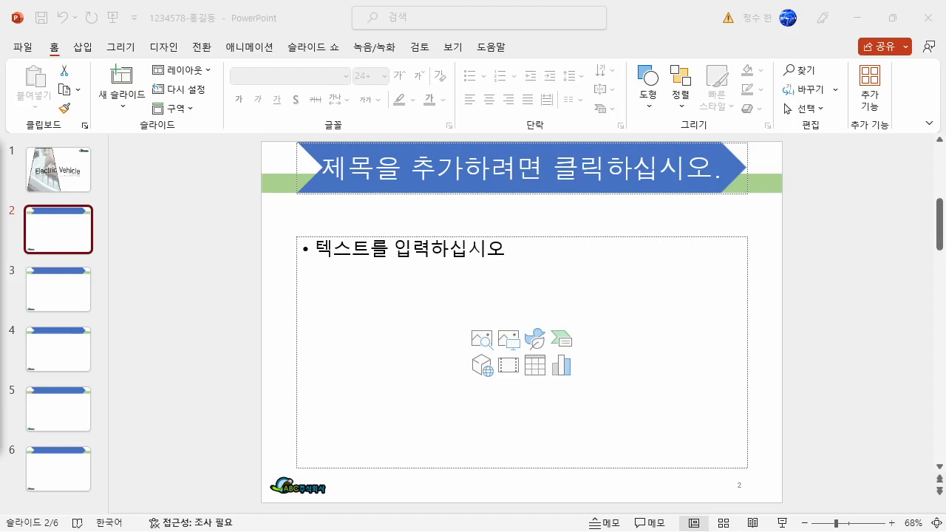
- Enter the title 목차 on slide 2 and delete the slide's empty content placeholder
left_click(79, 244)
left_click(295, 224)
left_click(448, 170)
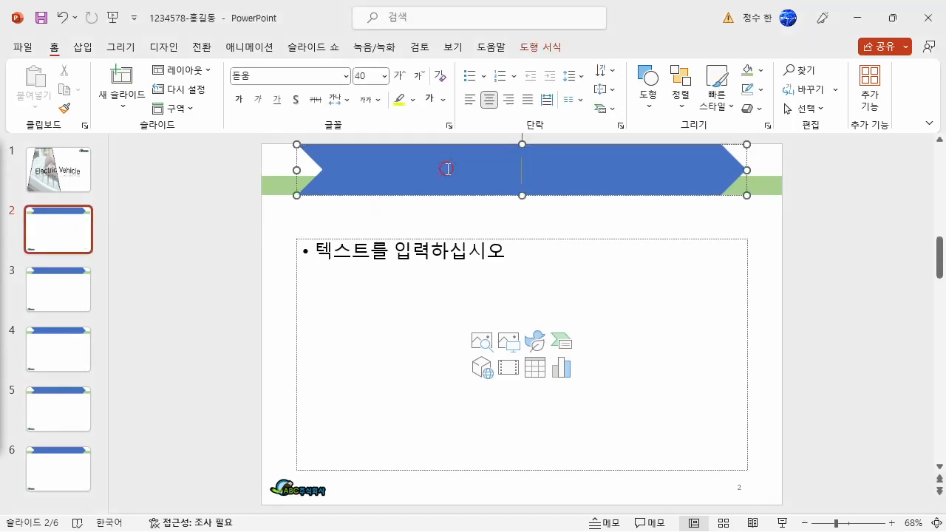
type("목차")
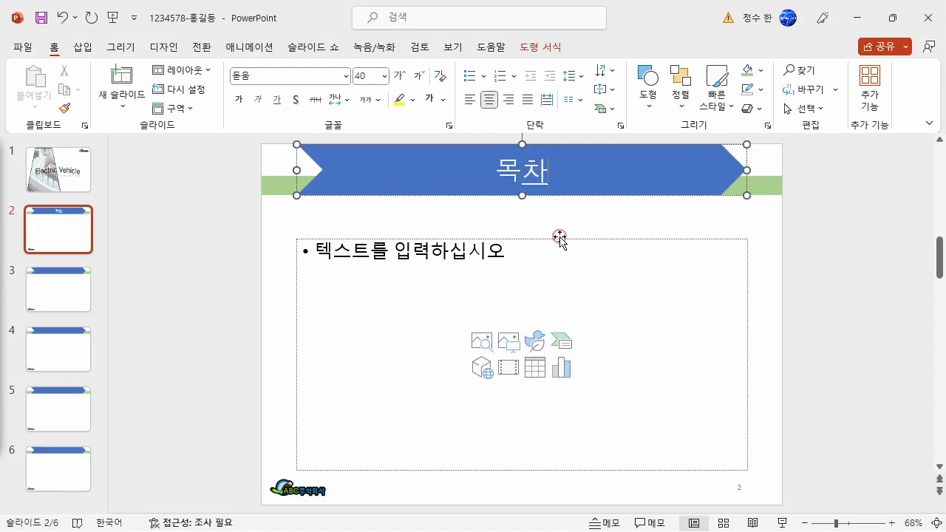
left_click(560, 239)
key("Delete")
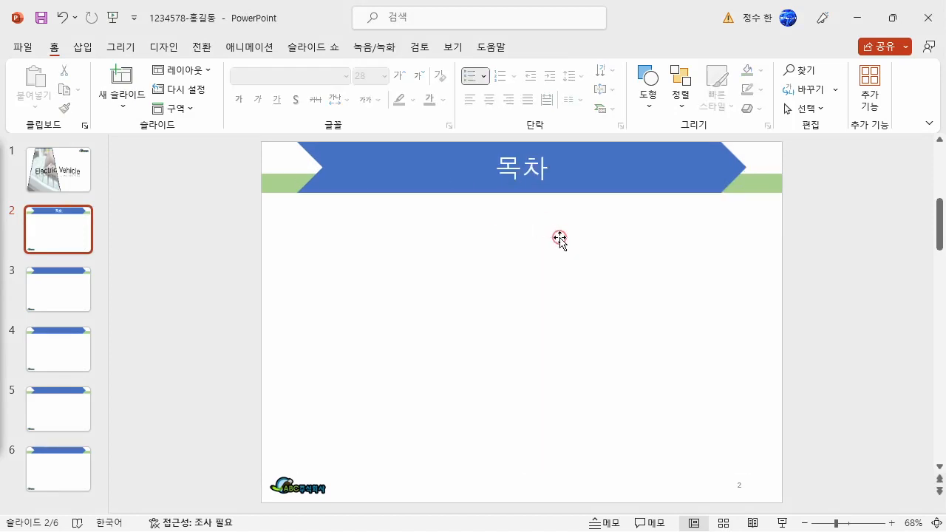
- Show the guides and draw a wide, thin L-shape about 16.26 by 1.01 cm below the title on slide 2
left_click(452, 46)
left_click(361, 108)
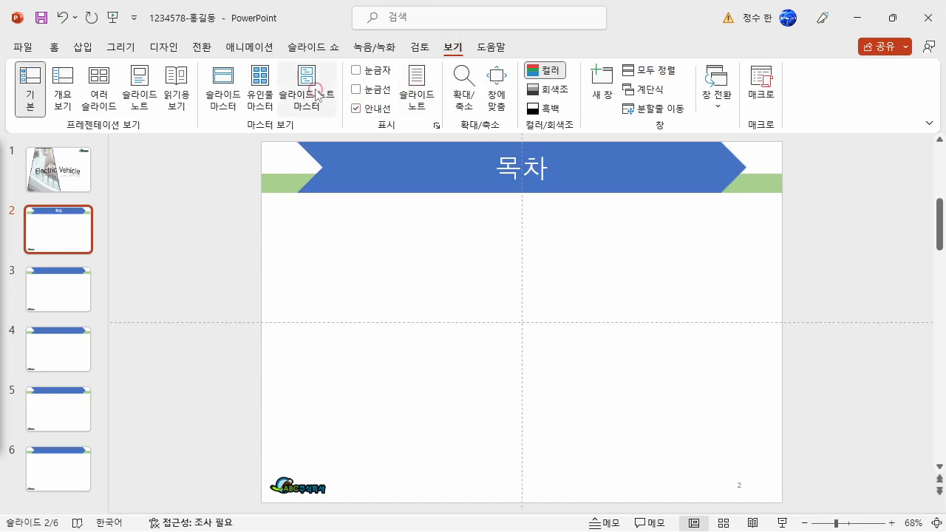
left_click(83, 47)
left_click(235, 96)
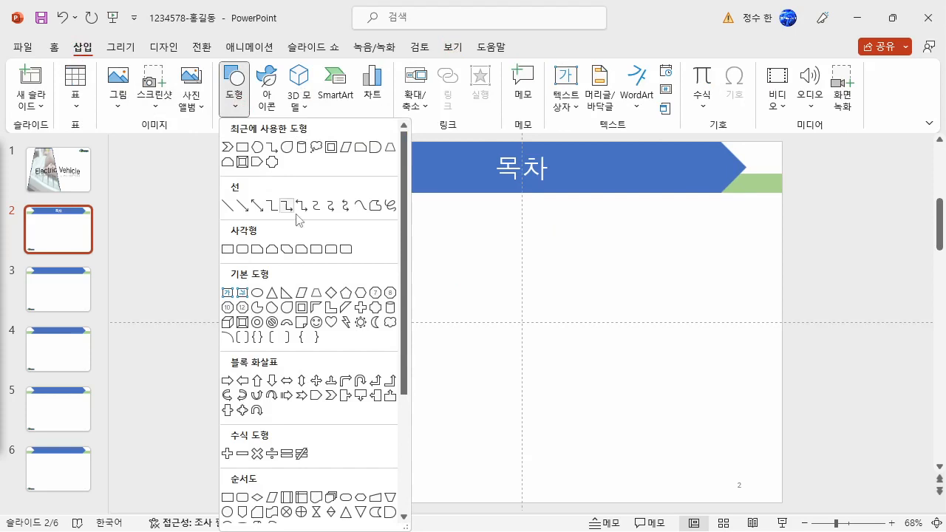
left_click(331, 309)
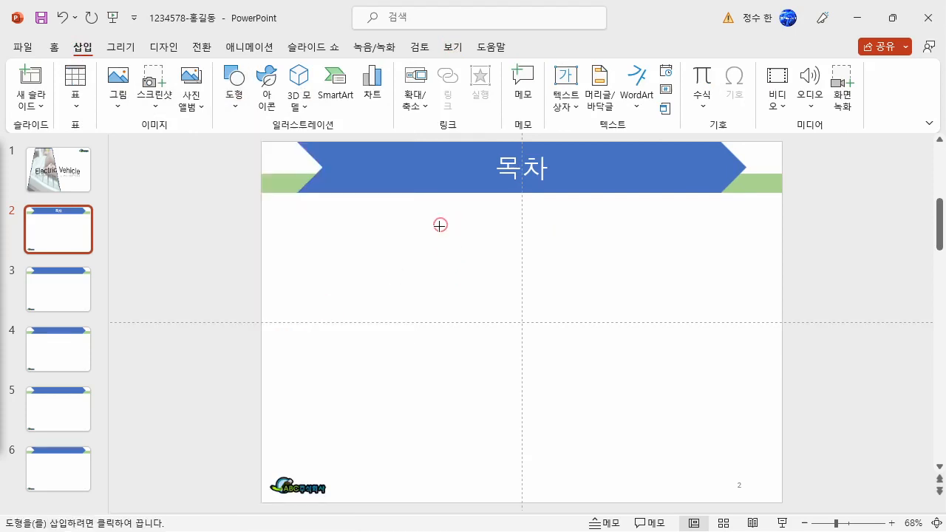
left_click_drag(409, 236, 715, 249)
left_click(564, 237)
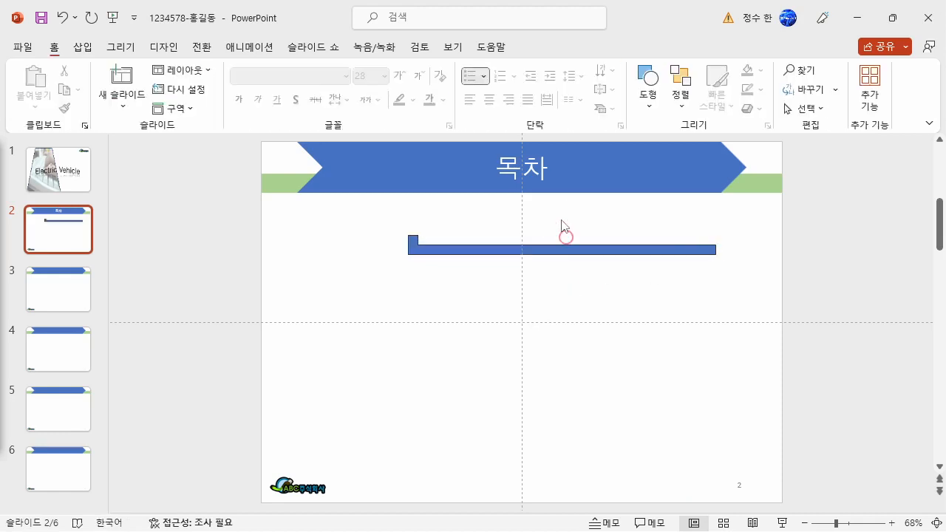
- Flip the L-shape horizontally and reduce its height to about 0.66 cm
left_click(596, 255)
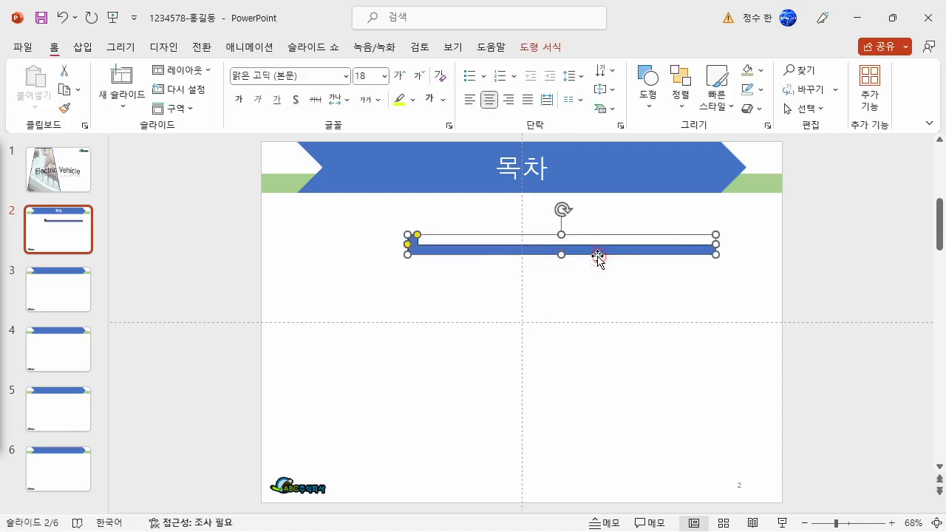
left_click(547, 49)
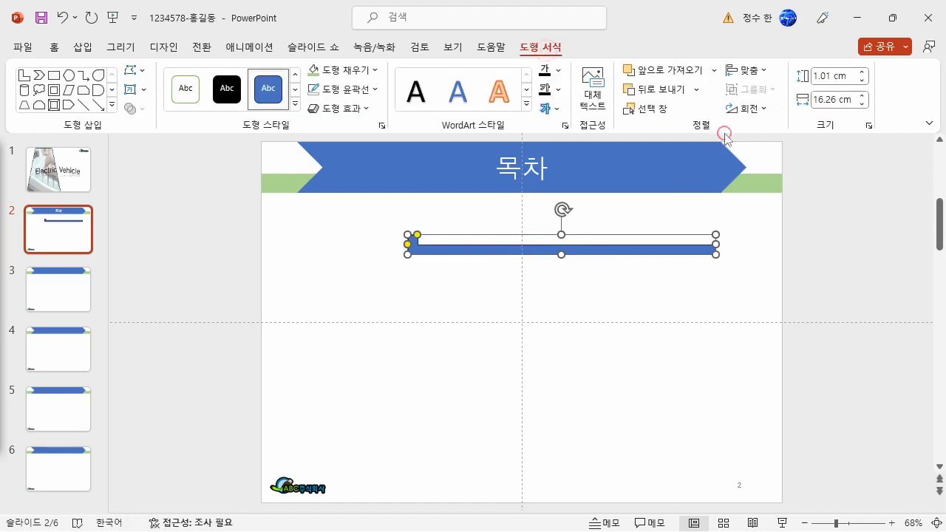
left_click(748, 109)
left_click(772, 191)
left_click(734, 309)
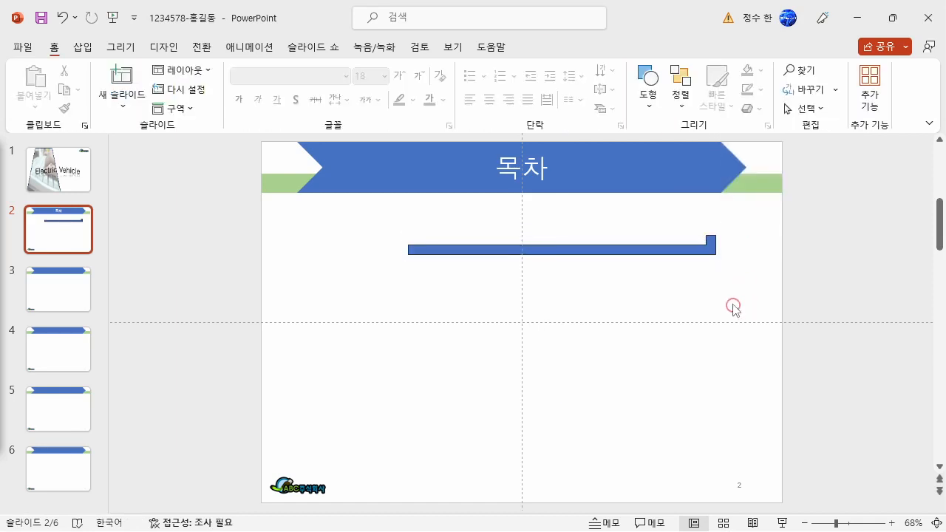
left_click(677, 249)
left_click_drag(561, 234, 561, 241)
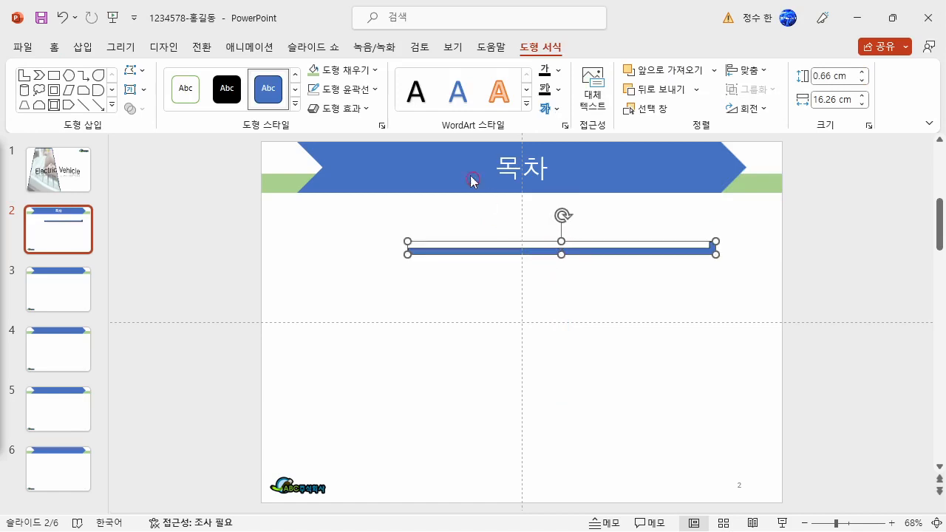
- Remove the L-shape's outline and fill it with light green
left_click(344, 89)
left_click(342, 247)
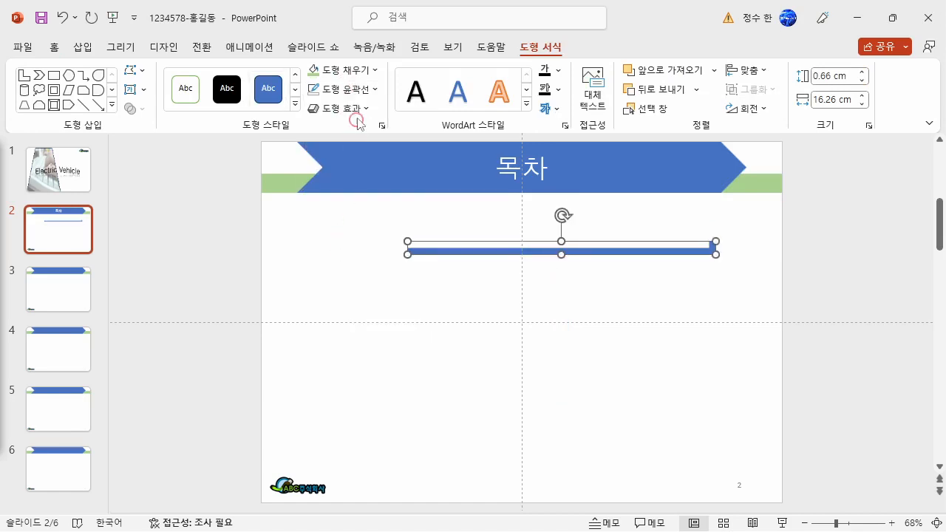
left_click(373, 70)
left_click(421, 152)
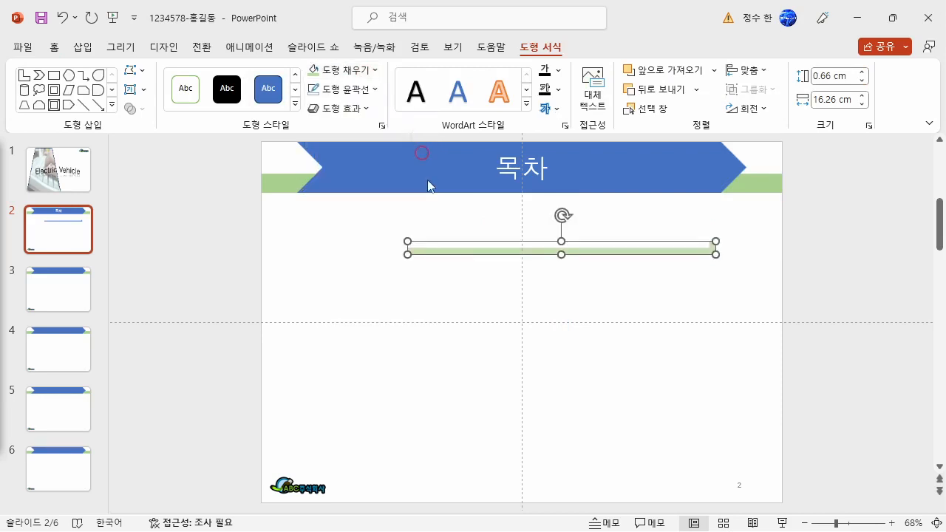
left_click(432, 273)
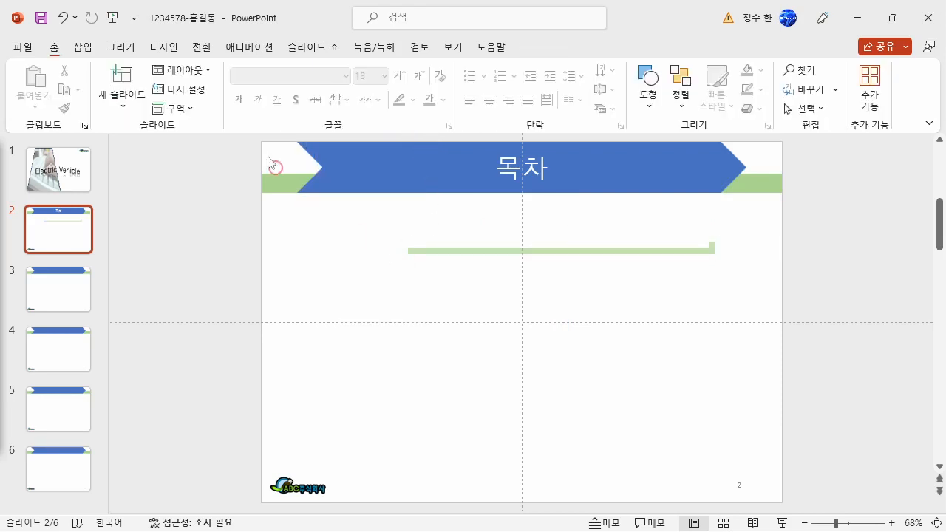
- Draw a single-rounded-corner rectangle about 2.97 by 1.99 cm over the start of the green line and remove its outline
left_click(81, 47)
left_click(233, 108)
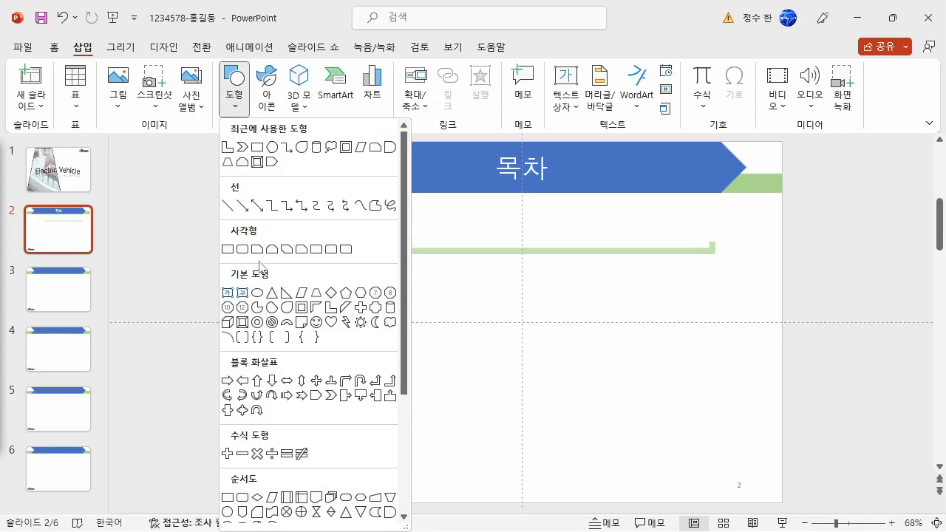
left_click(324, 254)
left_click_drag(384, 218, 439, 254)
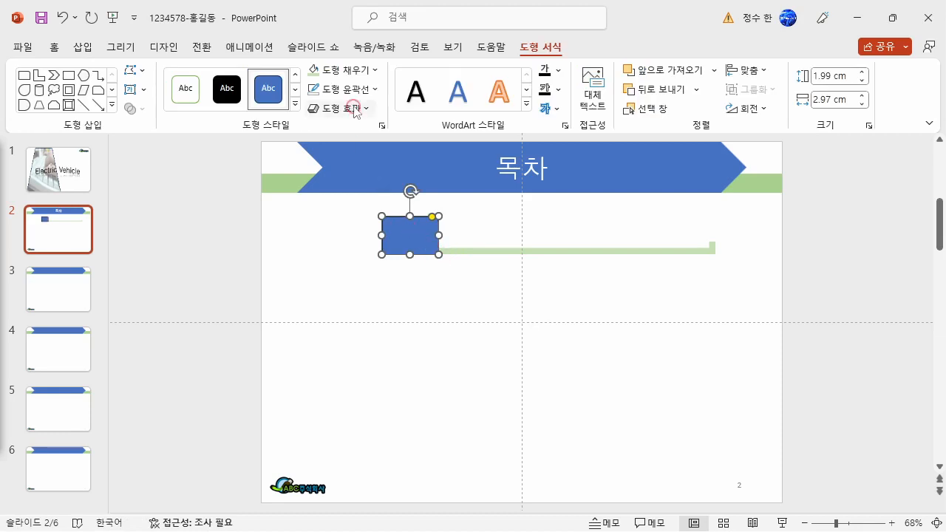
left_click(353, 90)
left_click(362, 249)
left_click(432, 295)
- Set the blue rectangle's font to 돋움 at 24 pt and enter the number 1 in it
left_click(427, 242)
left_click(80, 47)
left_click(54, 47)
left_click(270, 76)
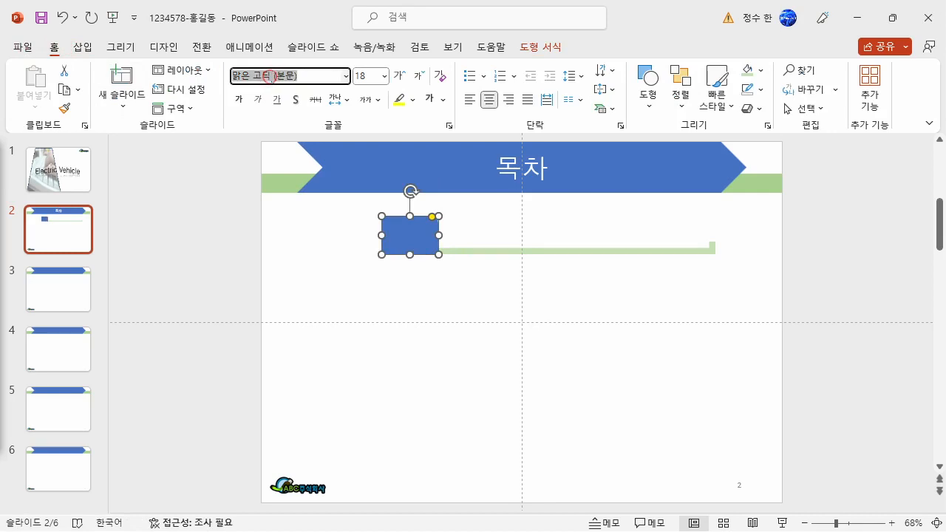
type("ㄷ")
key("Return")
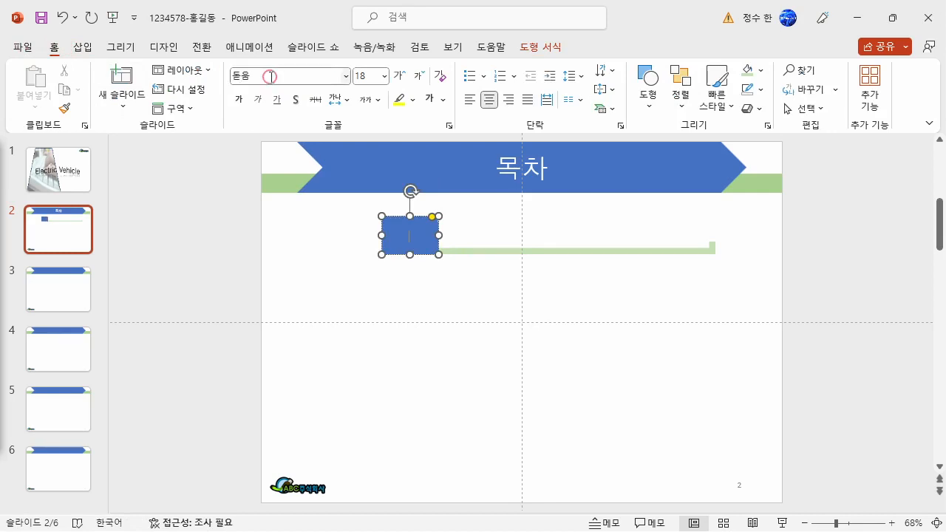
left_click(371, 78)
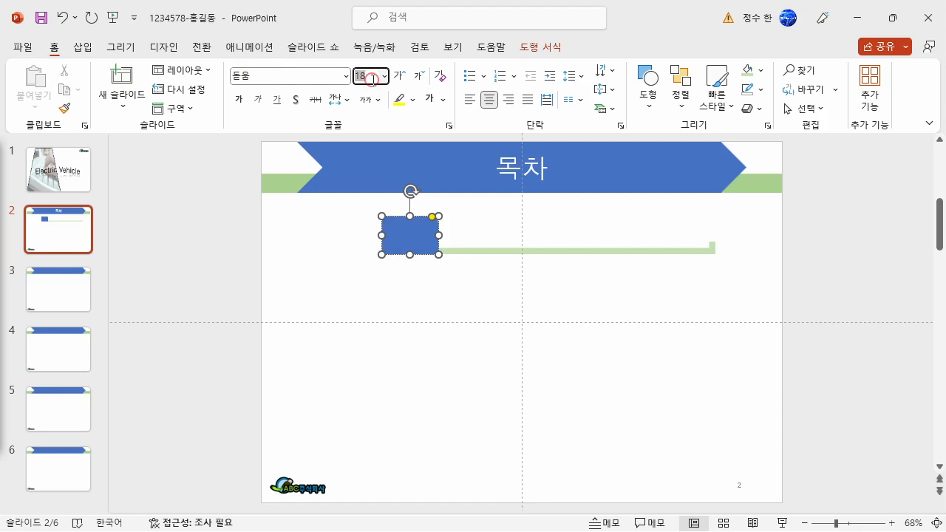
type("24")
key("Return")
type("1")
key("Escape")
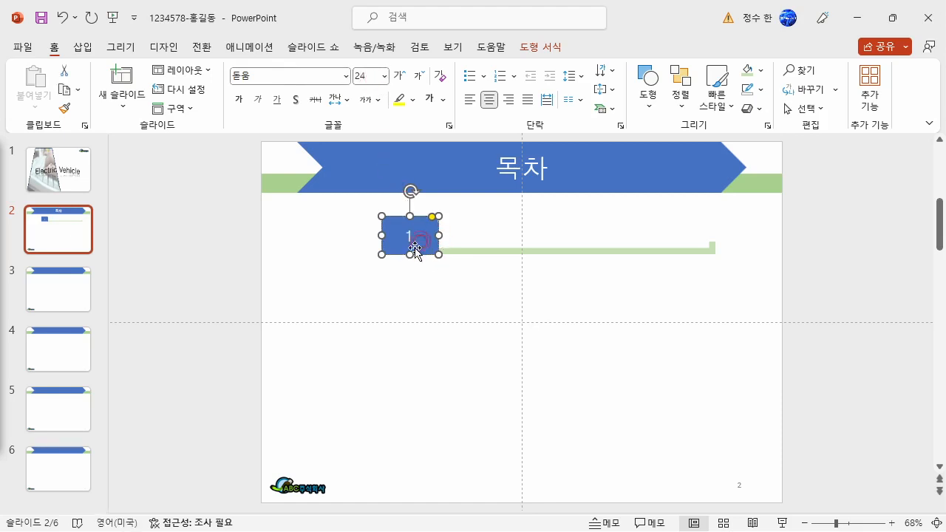
left_click(401, 285)
- Insert a horizontal text box above the green line with the text 전기 자동차의 정의
left_click(83, 46)
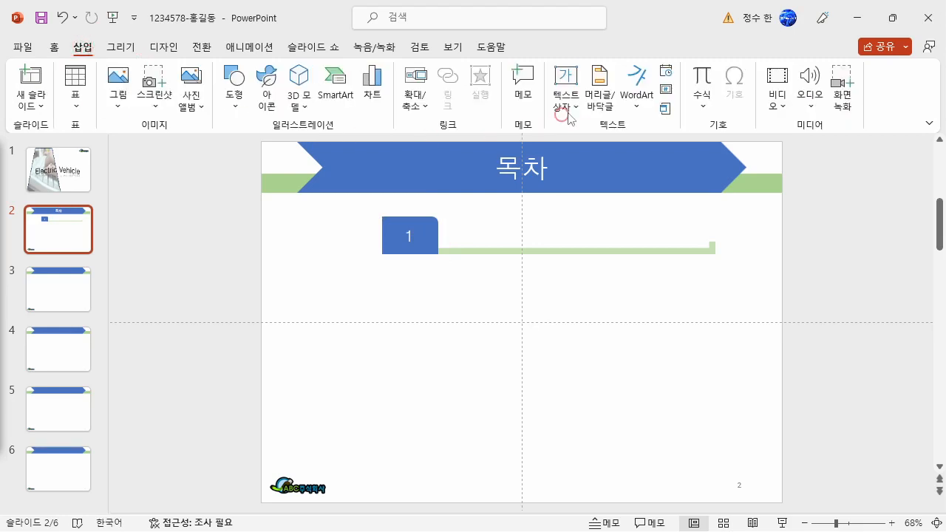
left_click(578, 107)
left_click(615, 131)
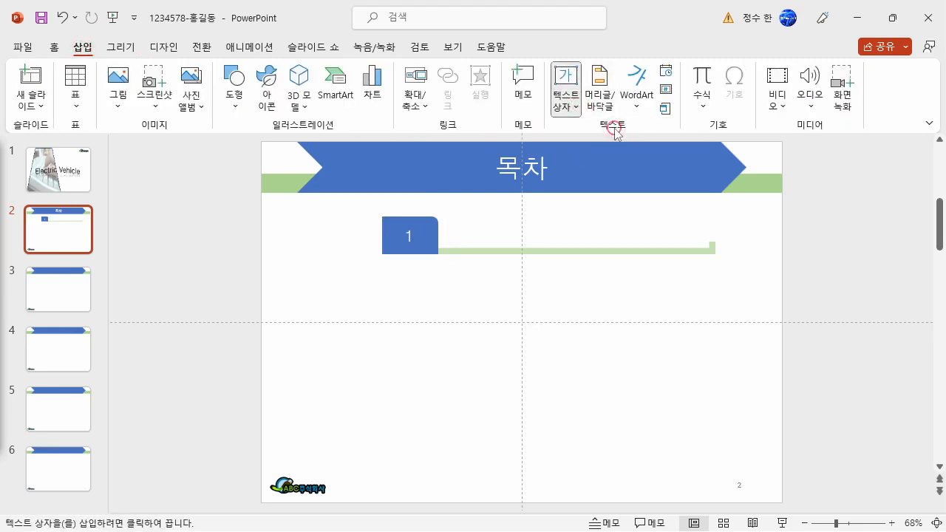
left_click(473, 219)
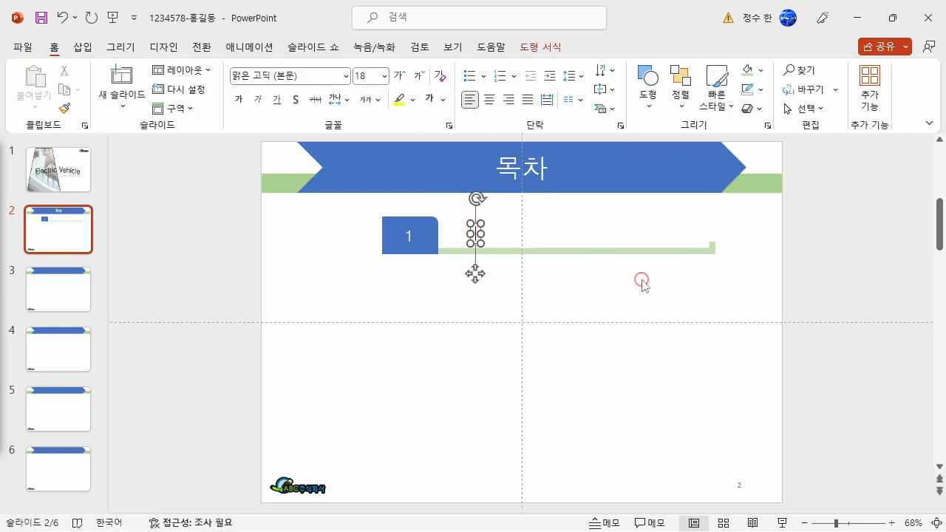
type("전기 자동차의 제")
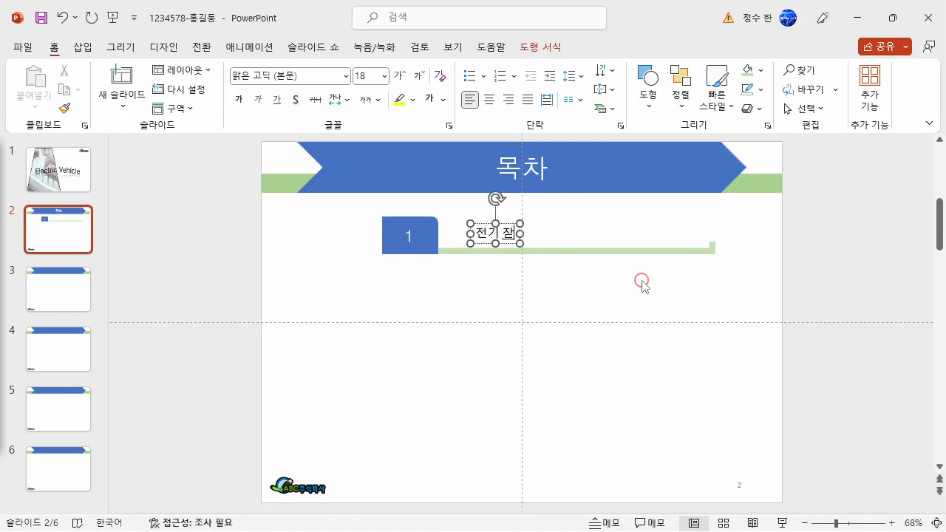
type("의")
key("BackSpace")
key("BackSpace")
key("BackSpace")
key("BackSpace")
type("정ㅇ")
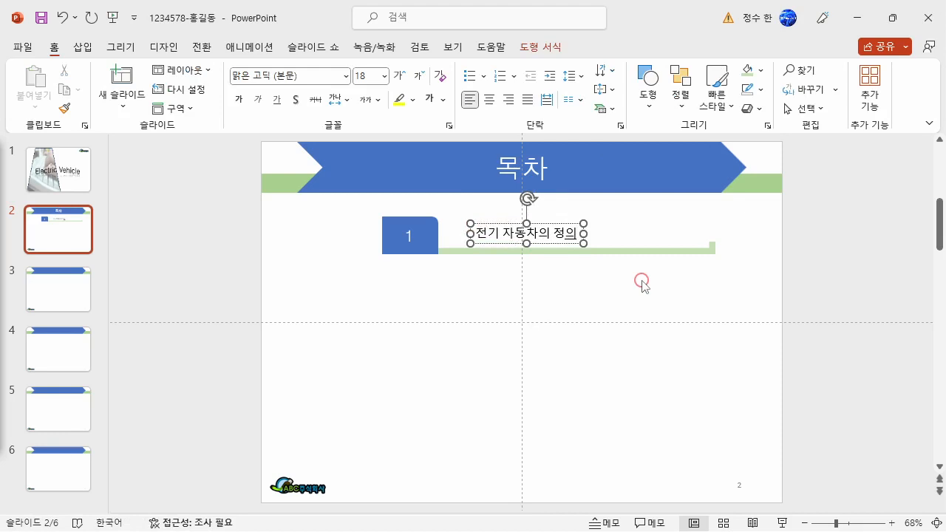
- Format the 전기 자동차의 정의 text in 돋움 at 24 pt and move it directly beside the number box
left_click(53, 50)
left_click(299, 76)
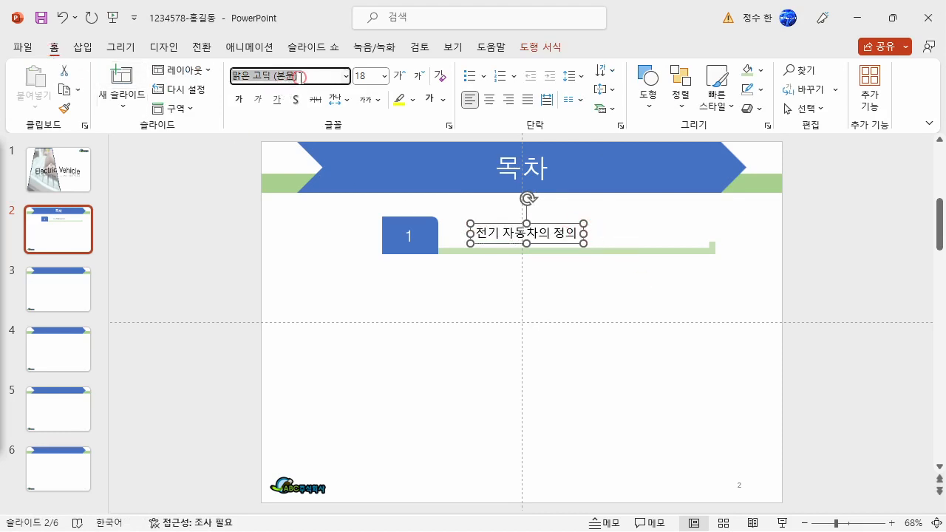
type("돋움")
key("Return")
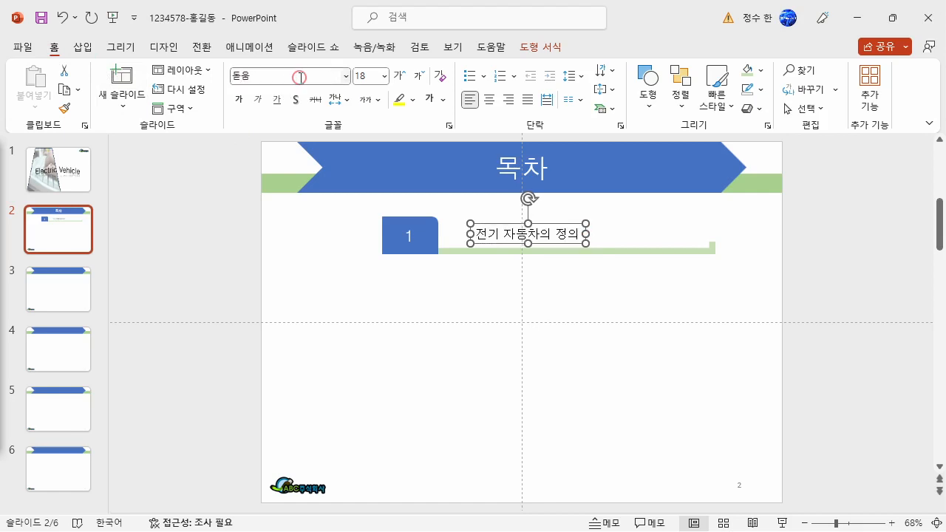
left_click(371, 74)
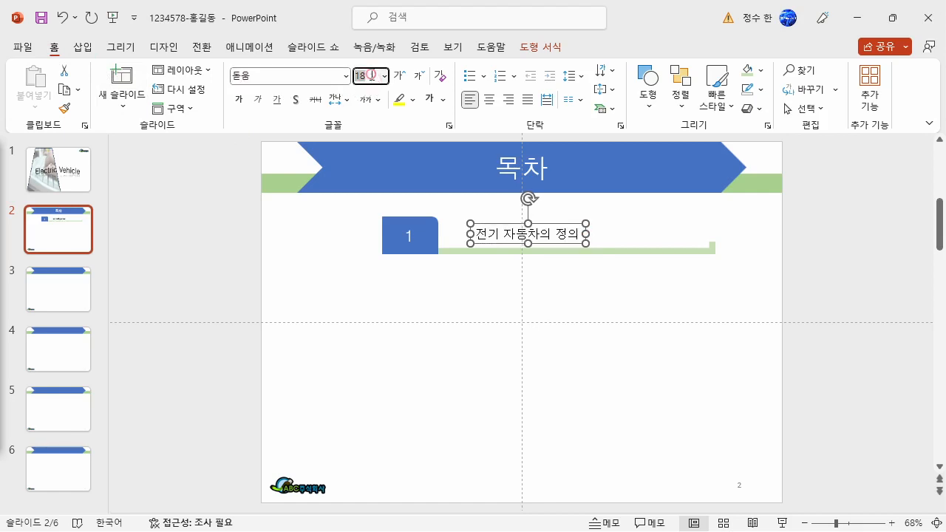
type("24")
key("Return")
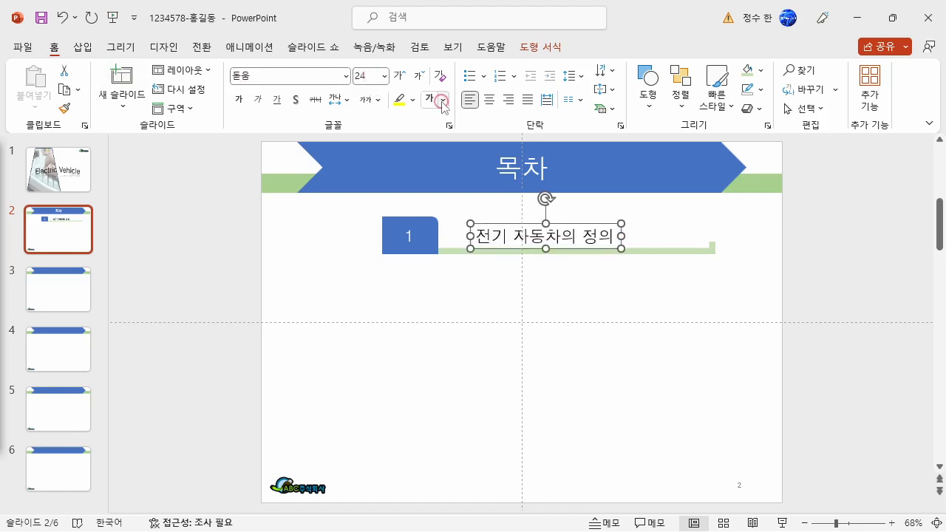
left_click_drag(594, 226, 562, 221)
left_click(624, 309)
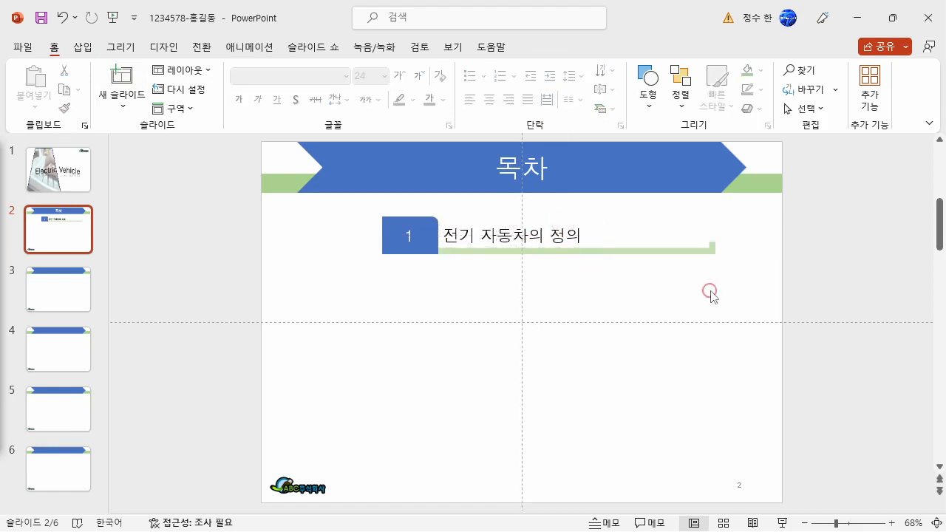
- Shift the first numbered entry slightly and duplicate it three times down the slide to make four aligned rows
left_click_drag(732, 292, 270, 192)
left_click(655, 304)
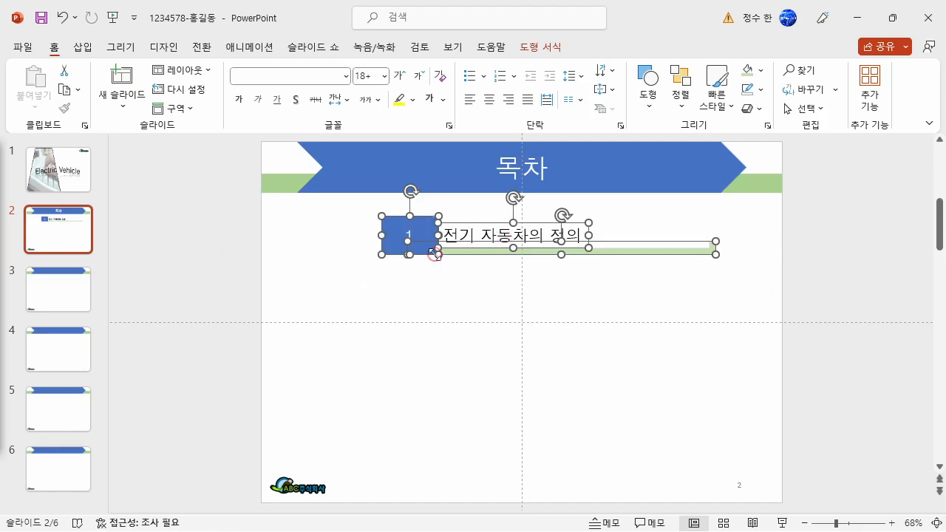
left_click_drag(427, 251, 441, 252)
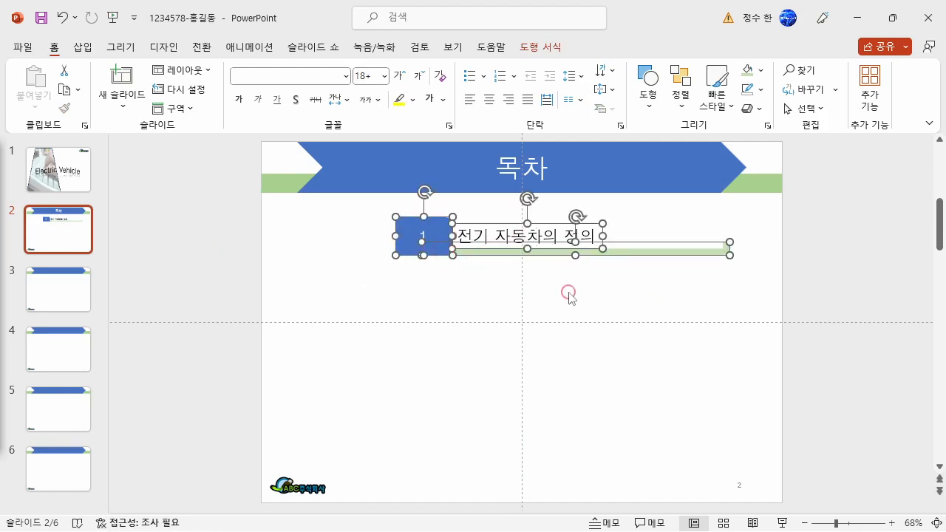
left_click_drag(655, 244, 689, 433)
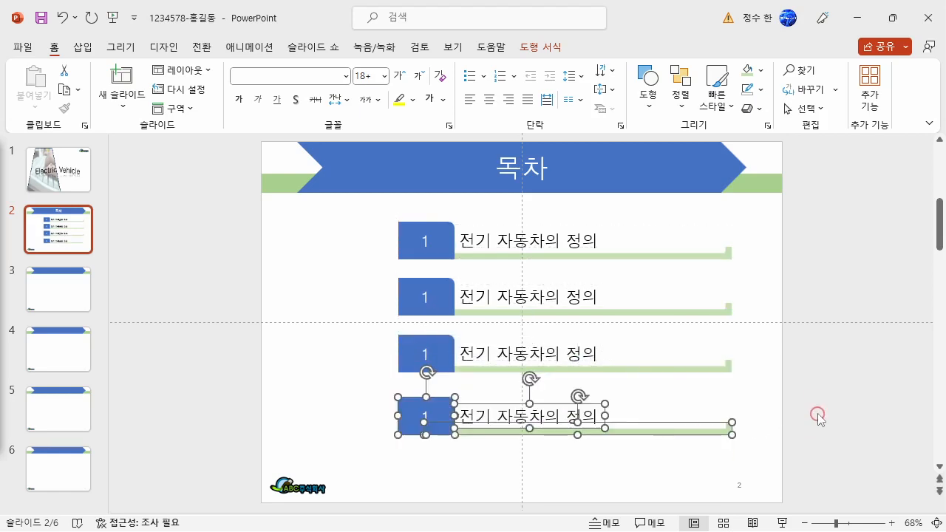
left_click(813, 405)
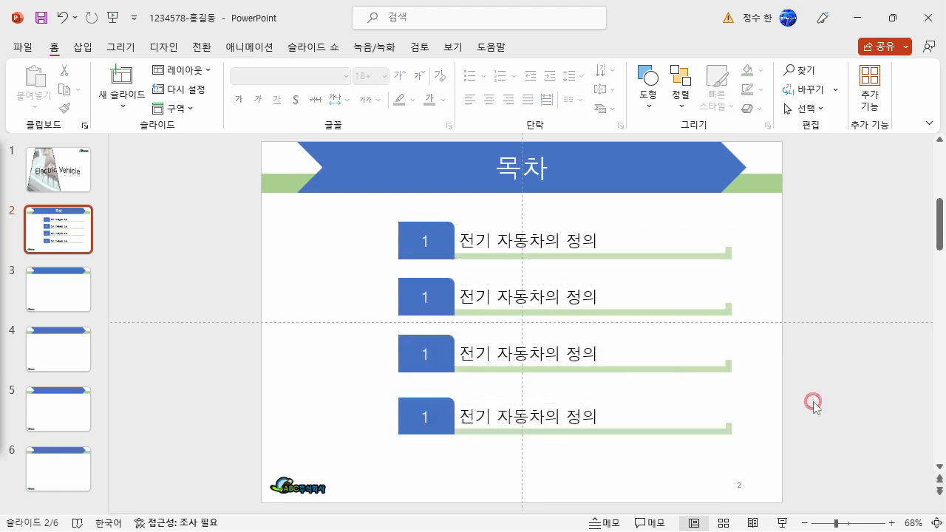
- Renumber the boxes of the second, third and fourth entries as 2, 3 and 4
left_click(427, 291)
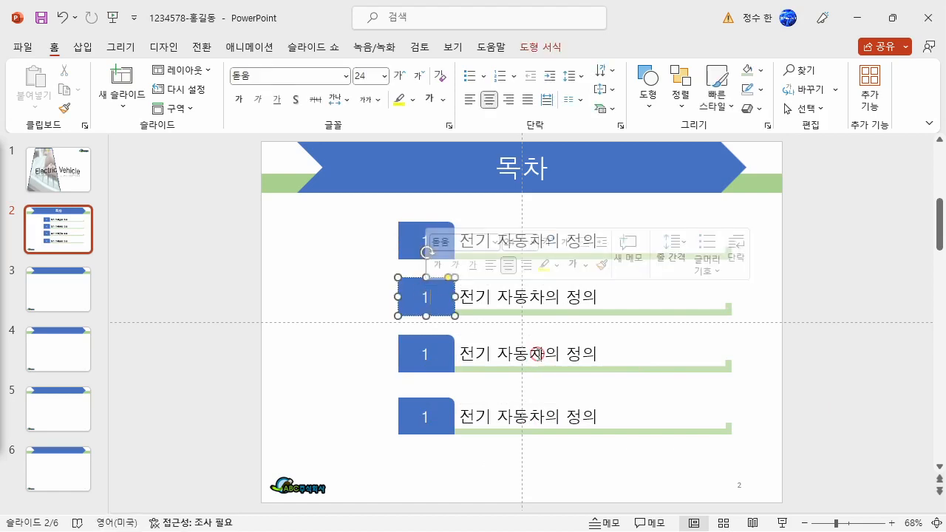
type("2")
left_click(430, 356)
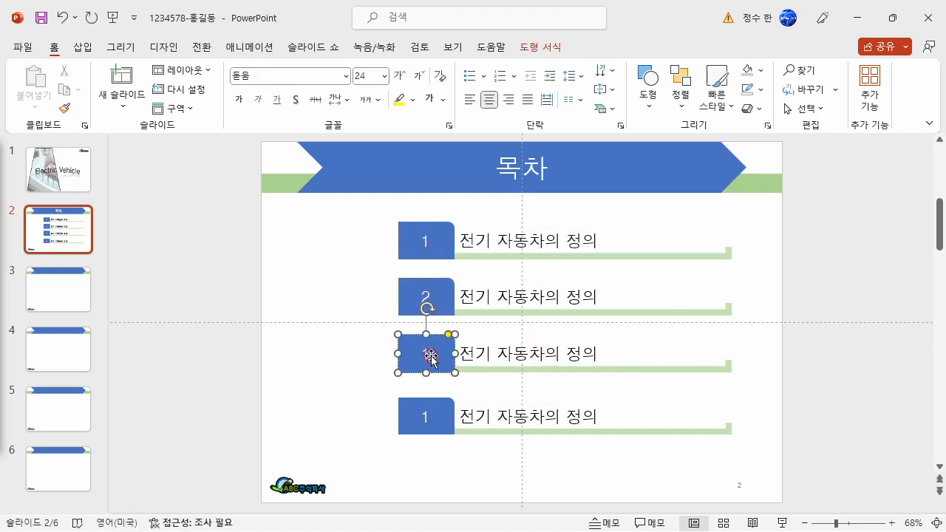
left_click(429, 416)
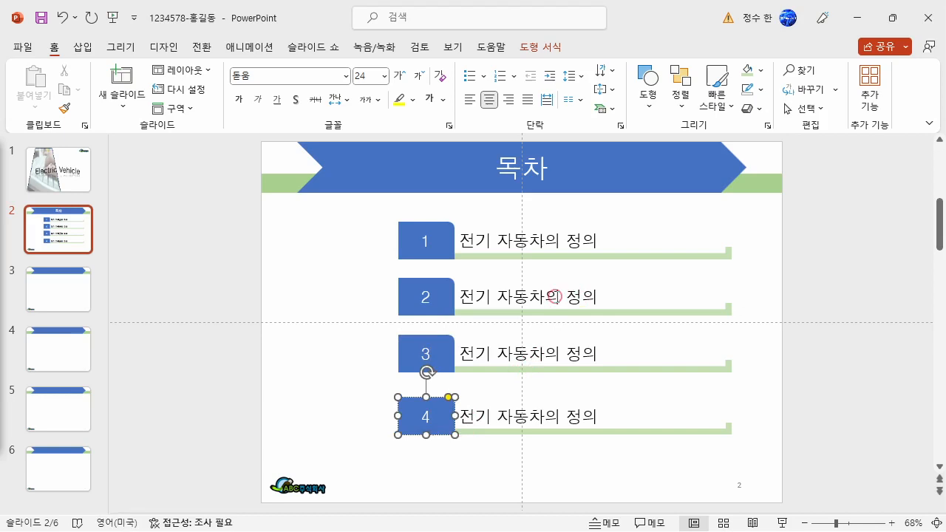
- Change the text of entry 2 to 전기 자동차의 핵심기술
left_click(571, 298)
key("Delete")
key("Delete")
type("히")
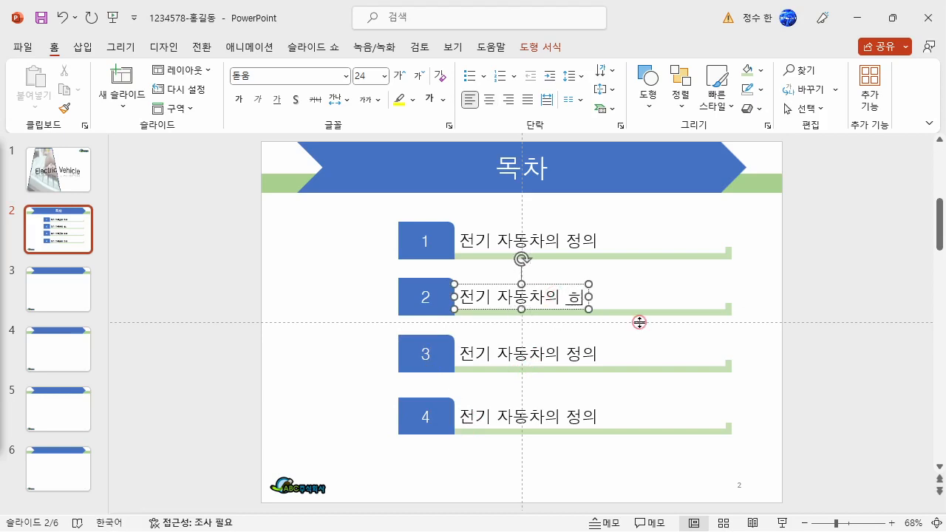
key("BackSpace")
type("핵심기술")
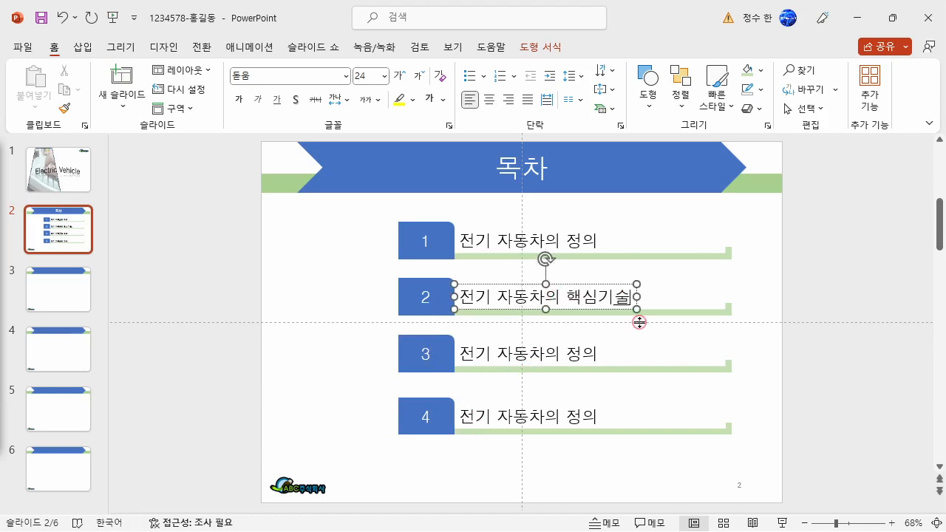
- Change the text of entry 3 to 연도별 자동차의 등록대수
left_click(566, 354)
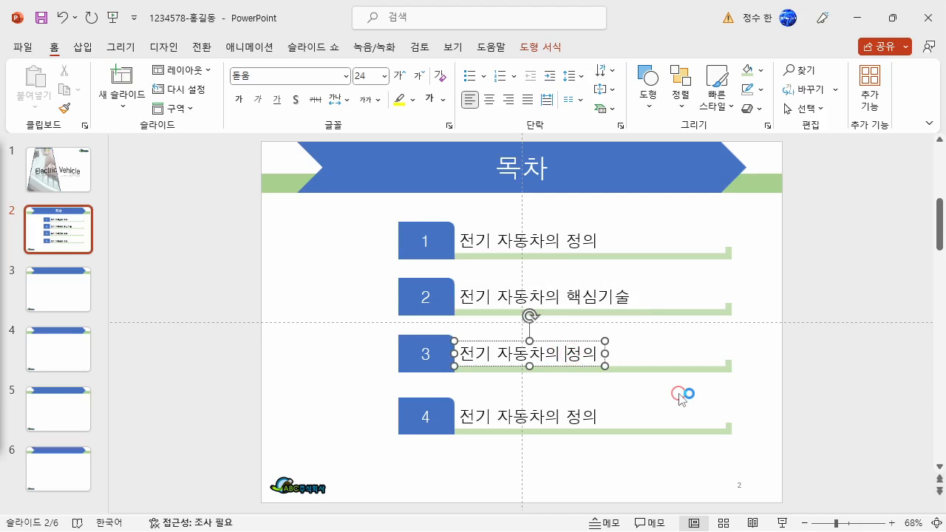
type("등록대수")
key("Delete")
key("Delete")
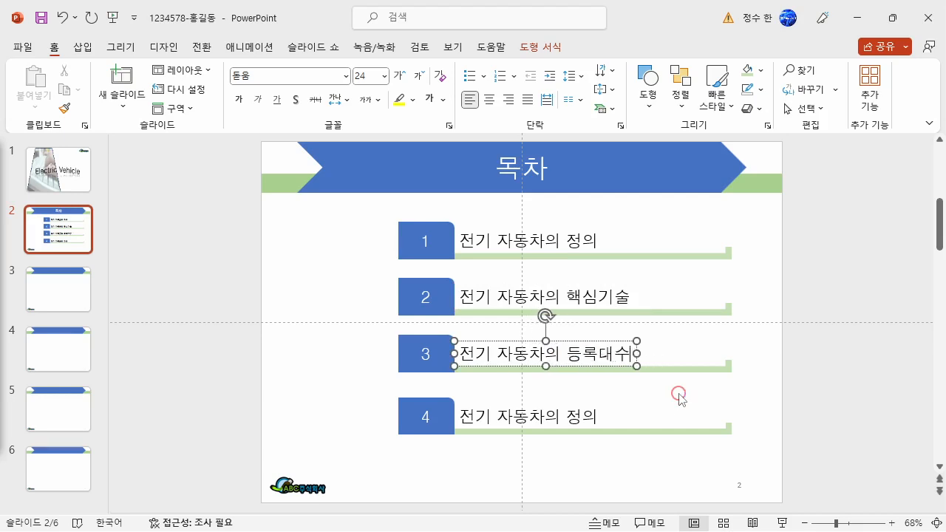
left_click(493, 355)
key("BackSpace")
key("BackSpace")
type("연도별")
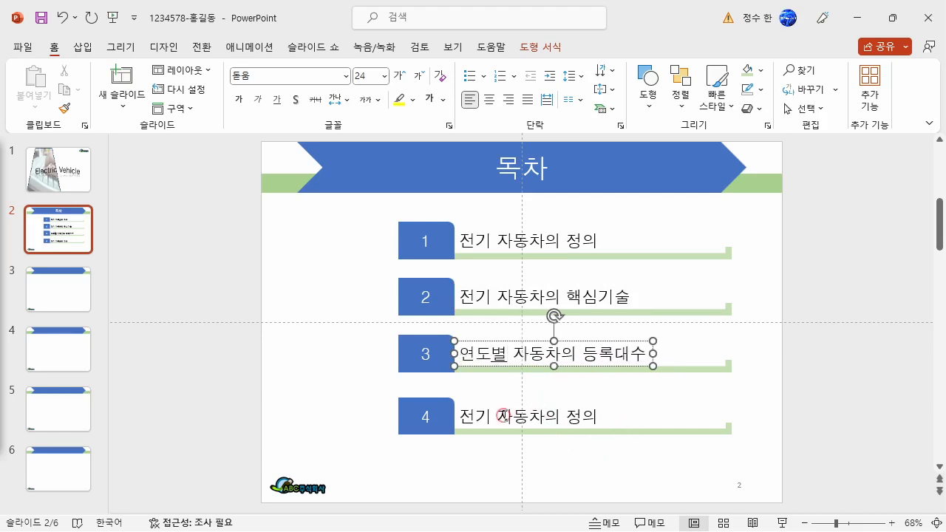
- Replace the text of entry 4 with 전기차 보급목적
left_click(520, 409)
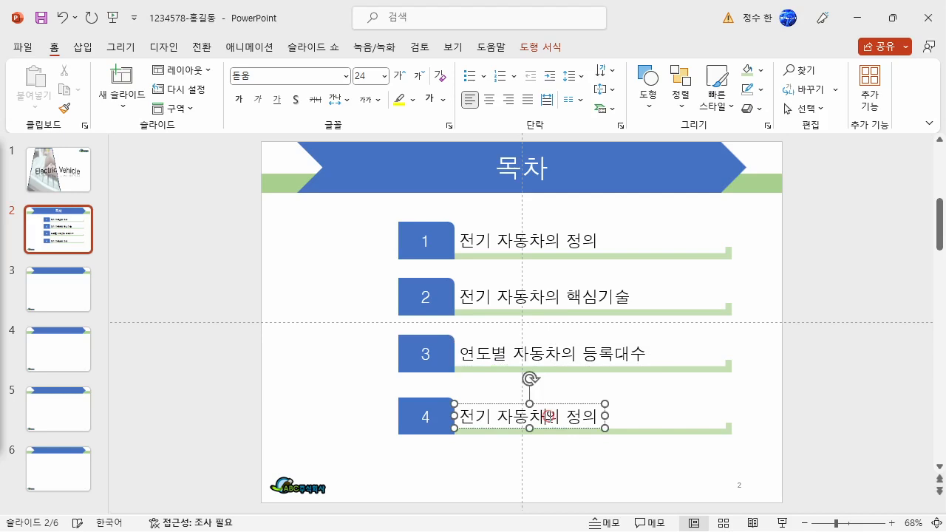
left_click_drag(484, 417, 678, 428)
type("지")
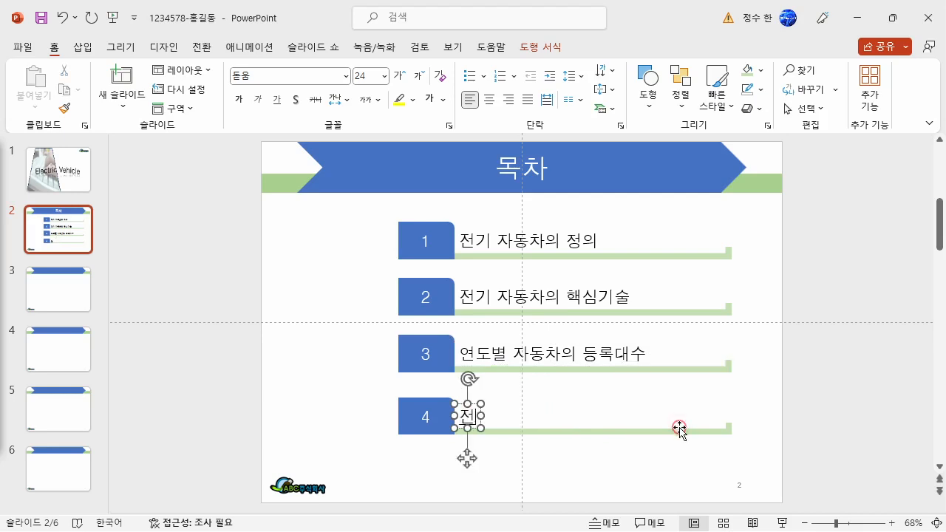
type("기채 보급목지")
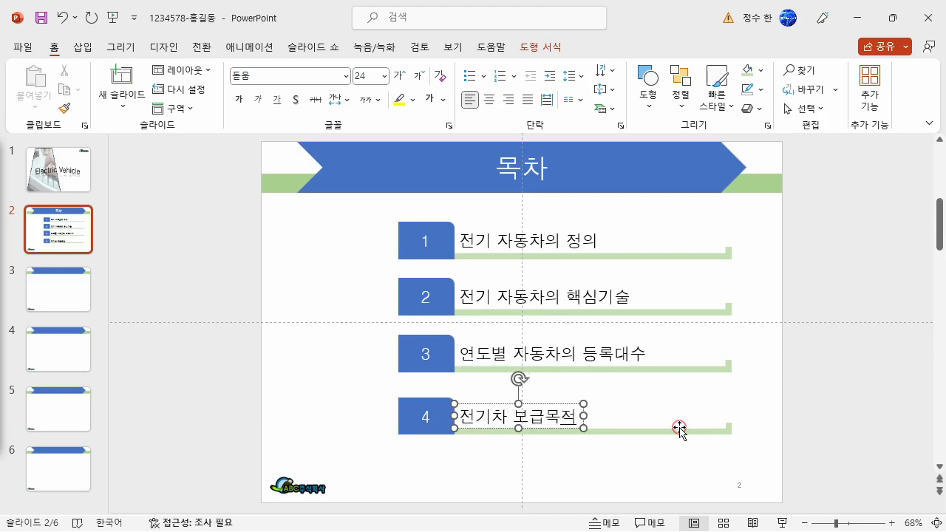
left_click(726, 416)
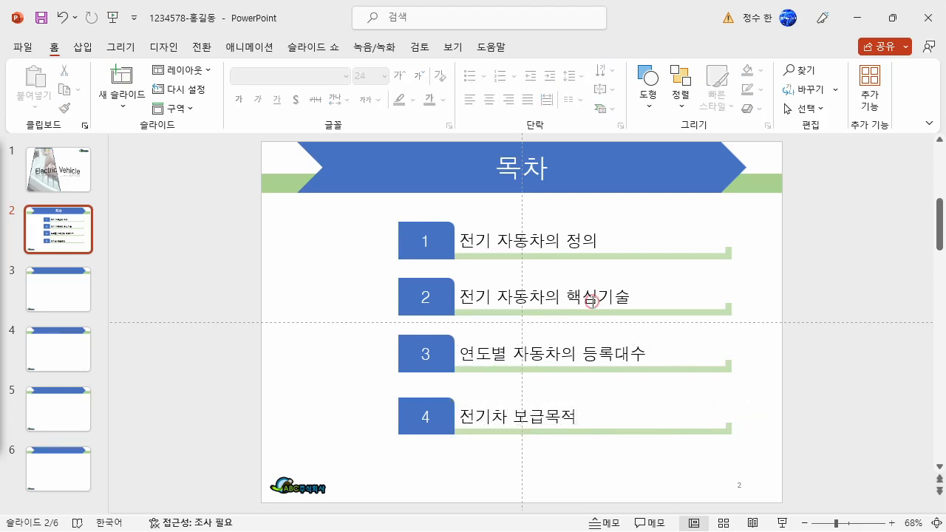
- Hyperlink the text 전기 자동차의 핵심기술 in entry 2 to slide 4 (슬라이드 4) of the current document
double_click(592, 301)
left_click_drag(592, 303, 412, 275)
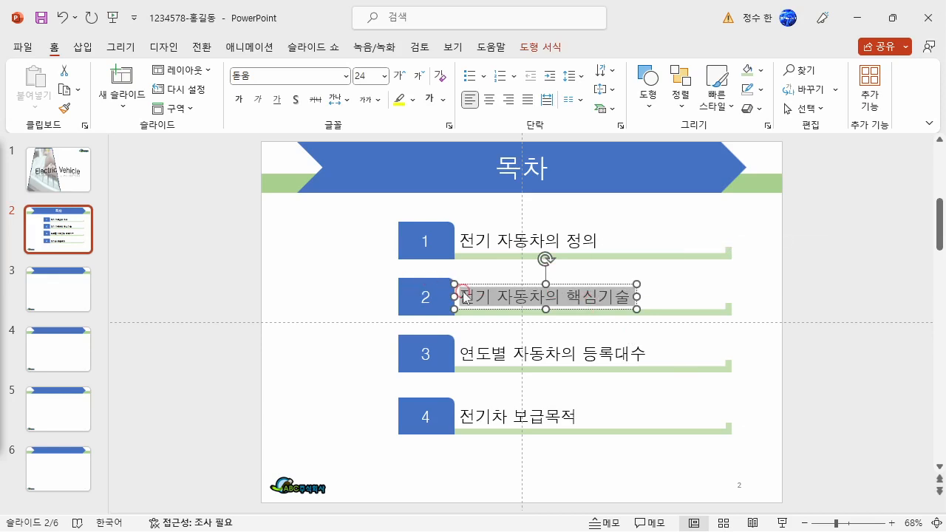
left_click_drag(464, 296, 562, 299)
right_click(561, 296)
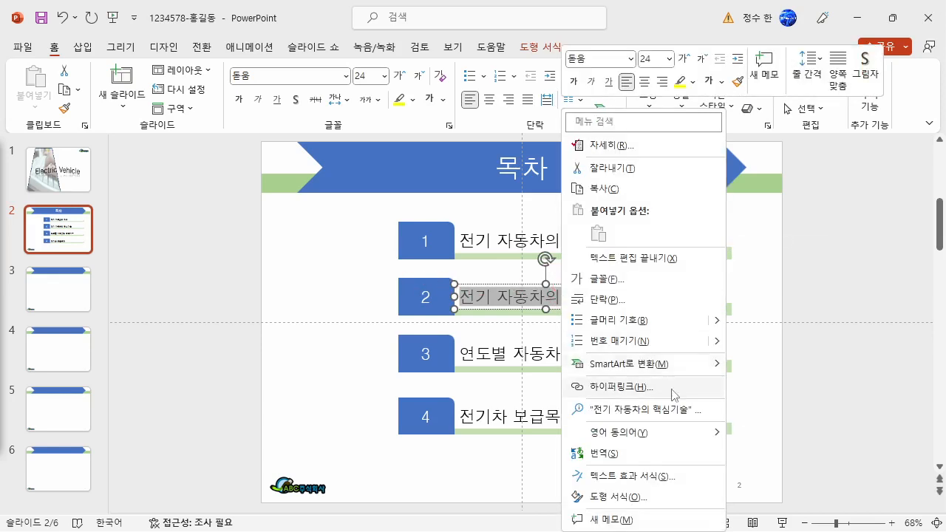
left_click(657, 391)
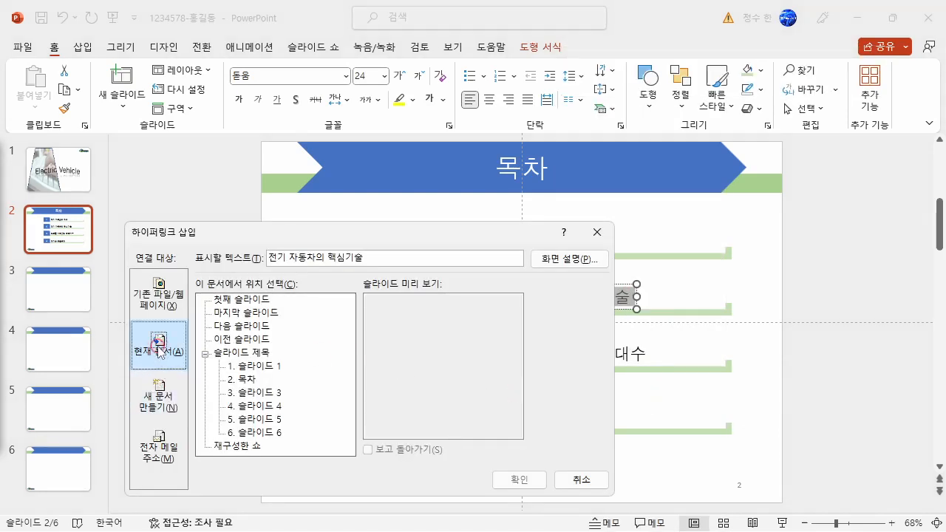
left_click(251, 406)
left_click(534, 482)
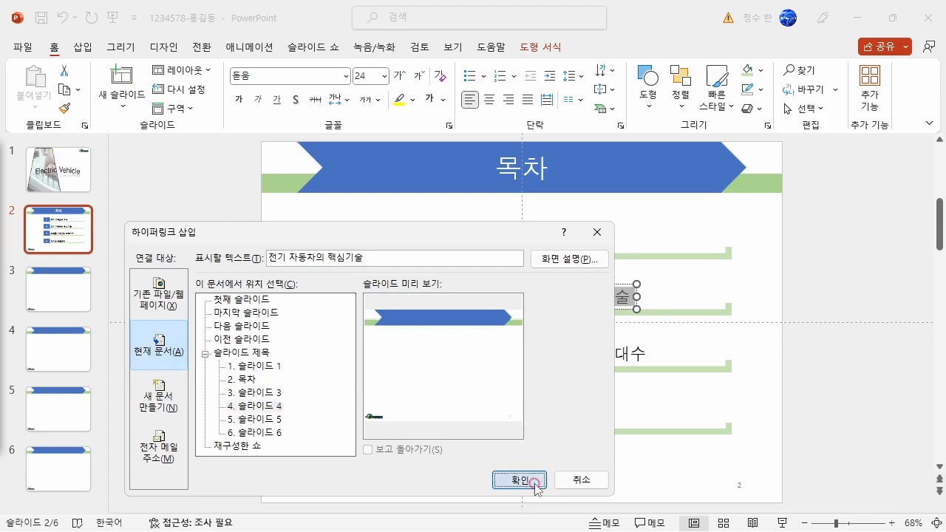
left_click(783, 296)
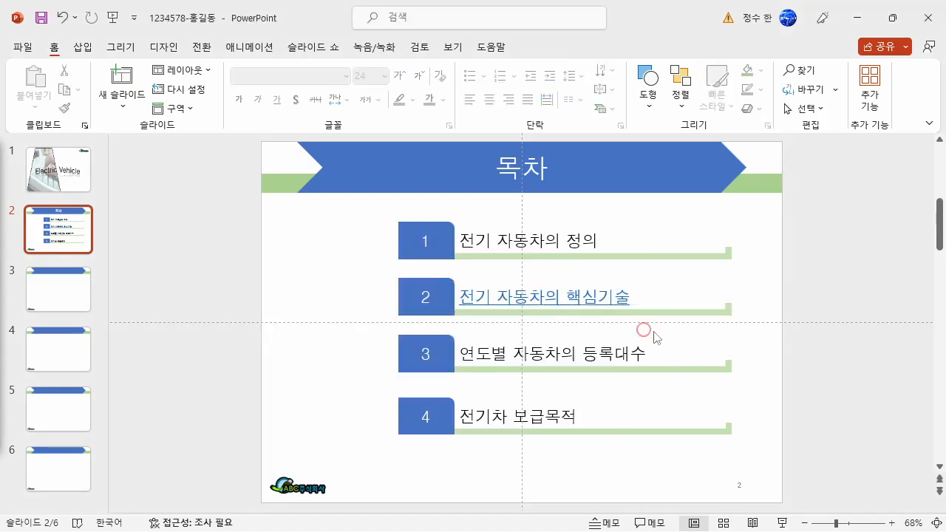
- Turn off the display of the drawing guides (안내선)
left_click(453, 47)
left_click(381, 108)
left_click(340, 277)
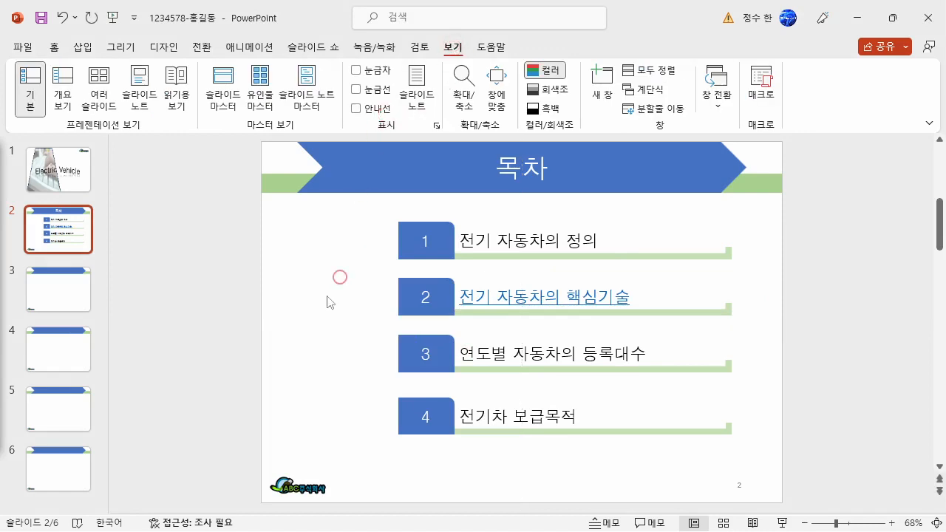
left_click(313, 297)
left_click_drag(313, 252, 375, 403)
- Insert the picture 그림4 from the ITQ Picture folder on the 목차 slide
left_click(82, 47)
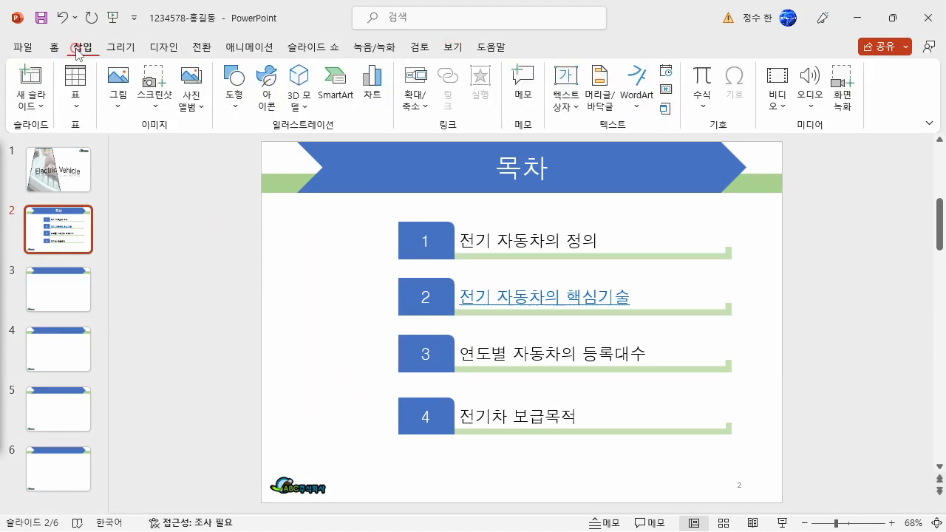
left_click(120, 88)
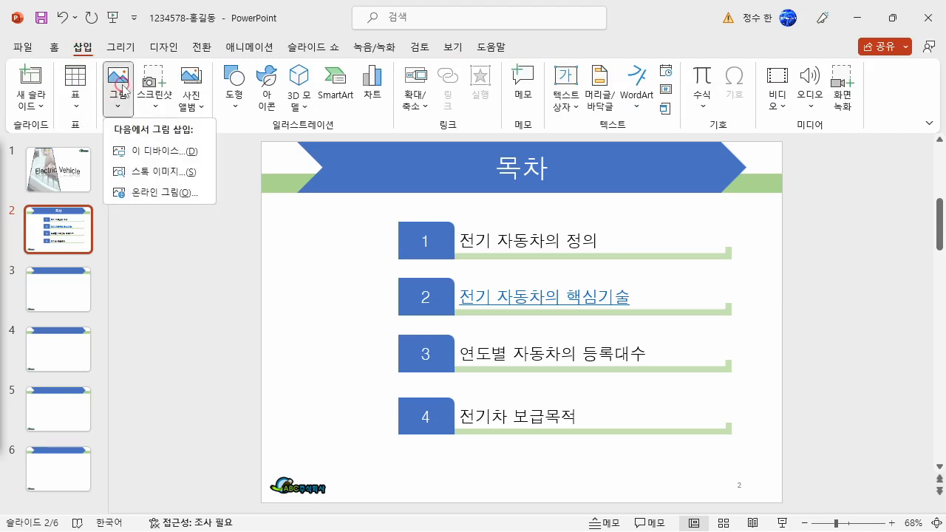
left_click(157, 152)
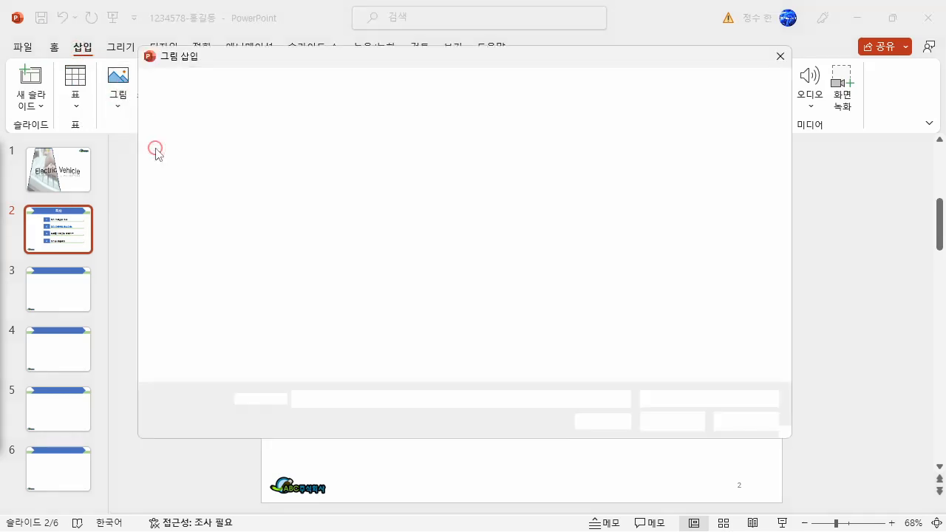
left_click(573, 178)
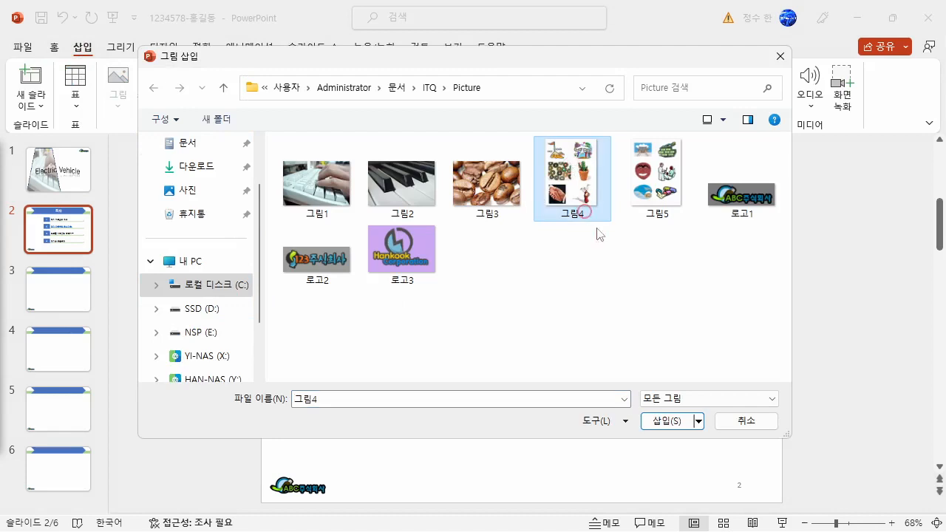
left_click(667, 422)
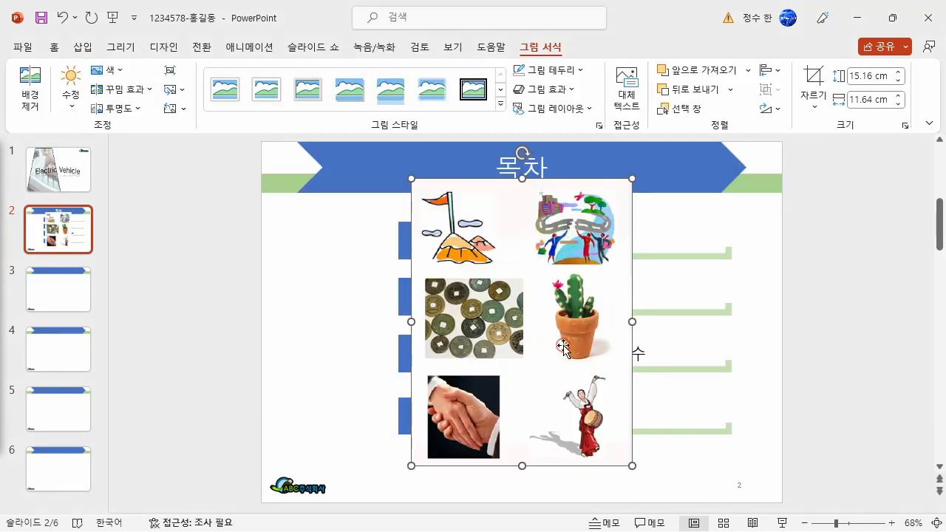
- Crop the picture to the illustration of people and roads, about 4.5 by 4.46 cm, and place it left of the first two entries
left_click(813, 82)
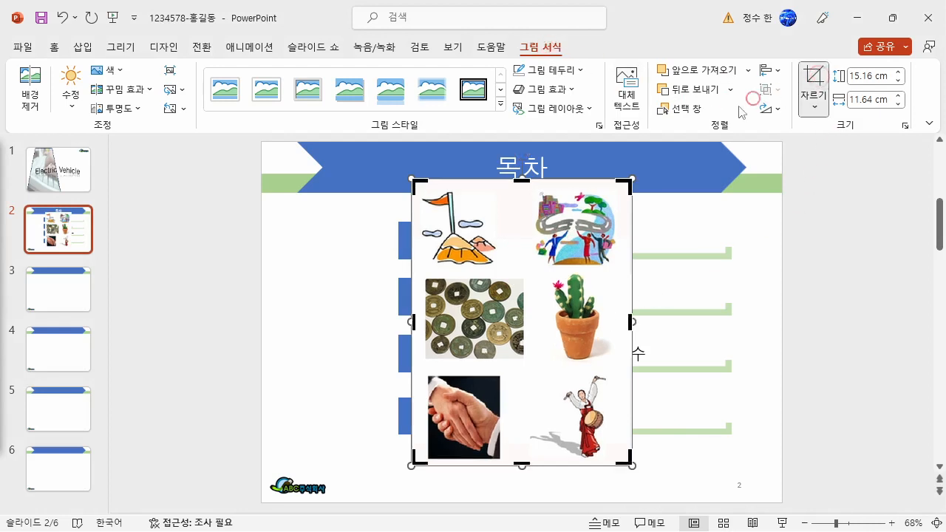
left_click_drag(414, 464, 532, 271)
left_click_drag(627, 184, 617, 186)
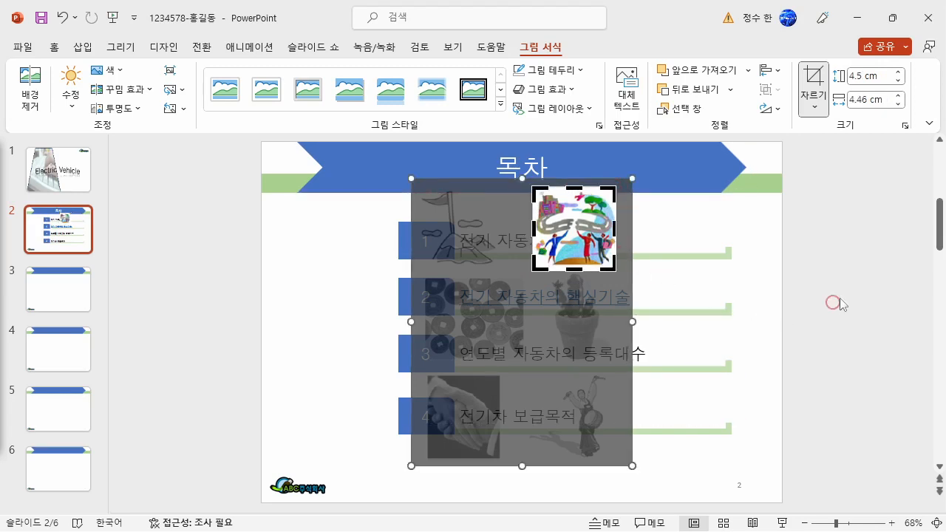
left_click(845, 251)
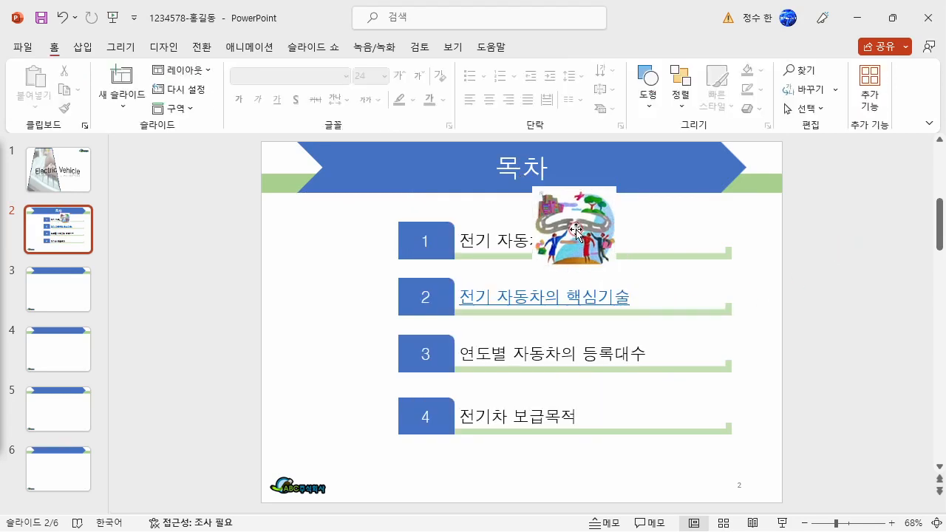
left_click_drag(577, 230, 324, 268)
left_click(204, 309)
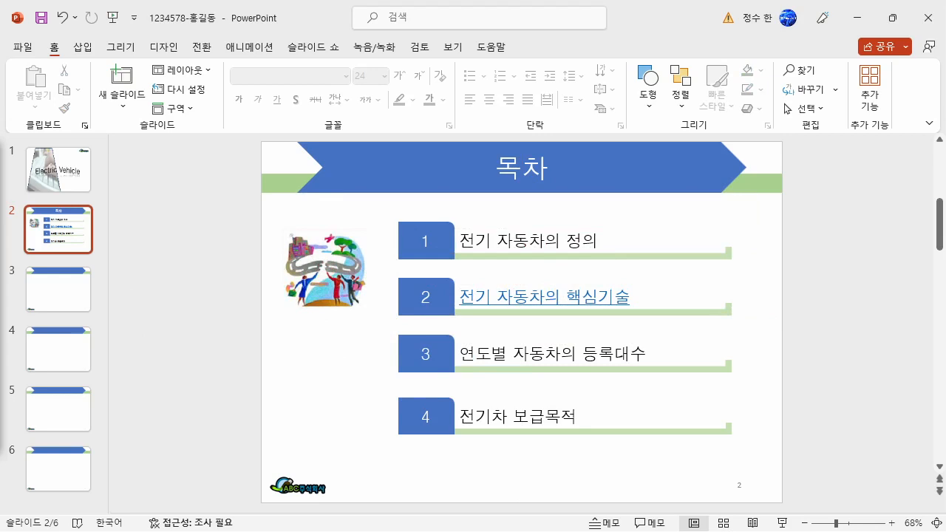
- Give slide 3 the title 1. 전기 자동차의 정의
left_click(58, 290)
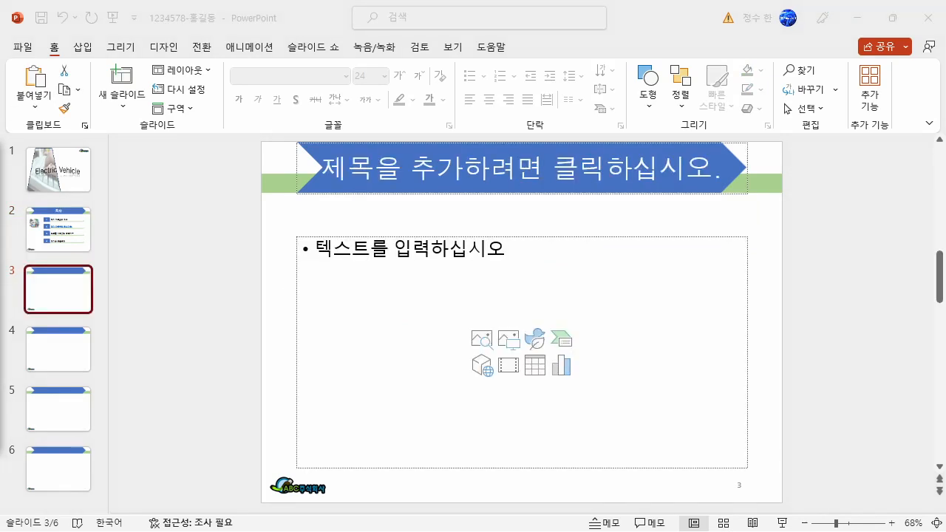
left_click(74, 303)
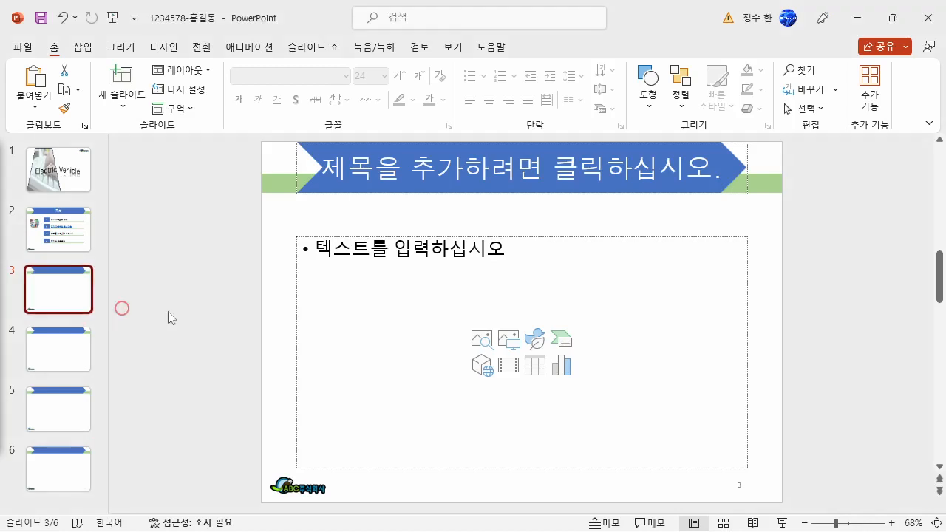
left_click(437, 165)
type("1.")
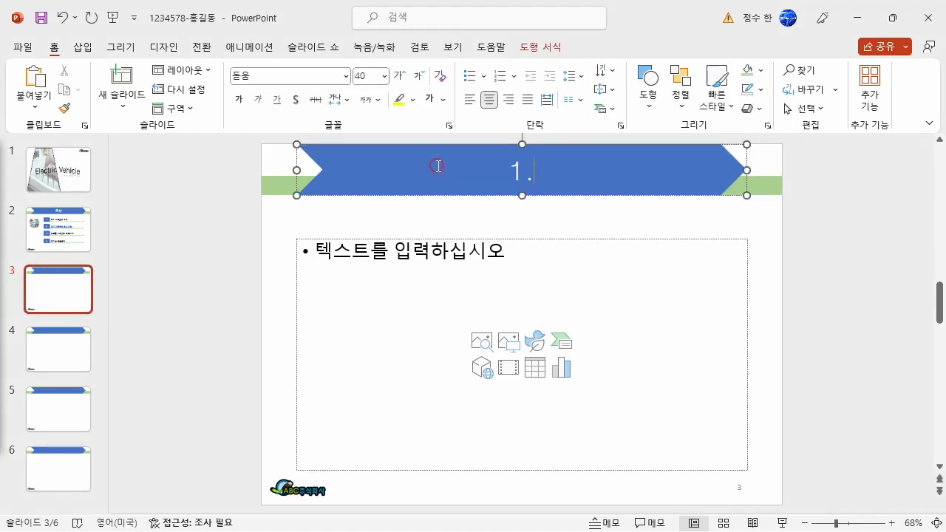
key("Hangul")
type("전기 자동차의 ")
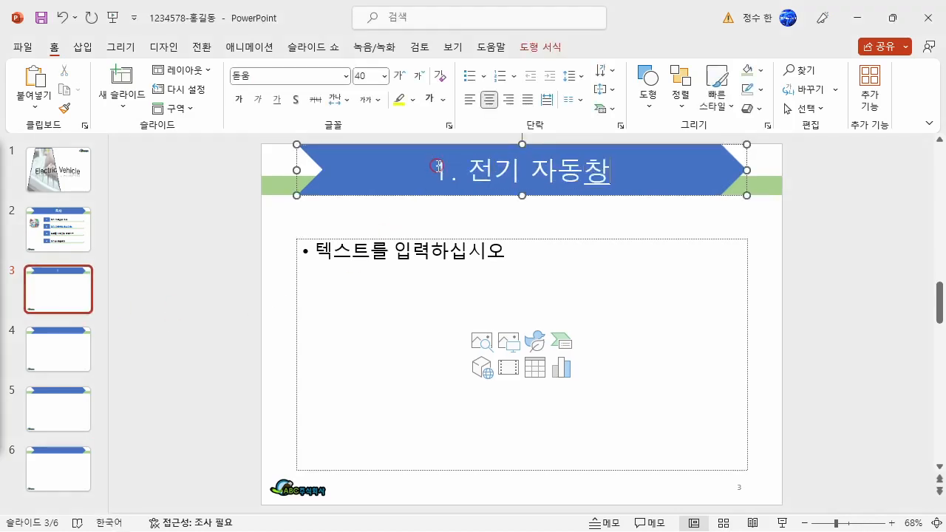
type("저의으")
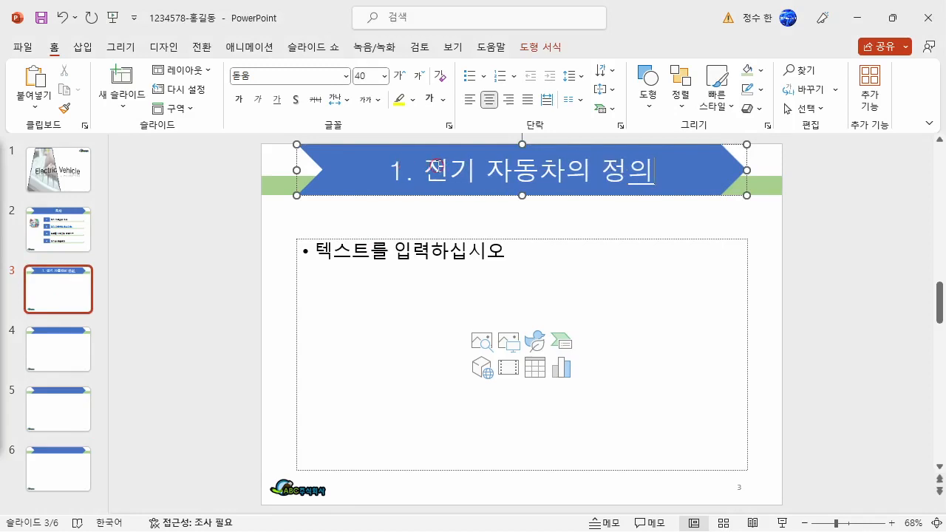
- Set slide 3's body placeholder to 자동 맞춤 안 함 and move it up slightly, closer to the title banner
left_click(541, 237)
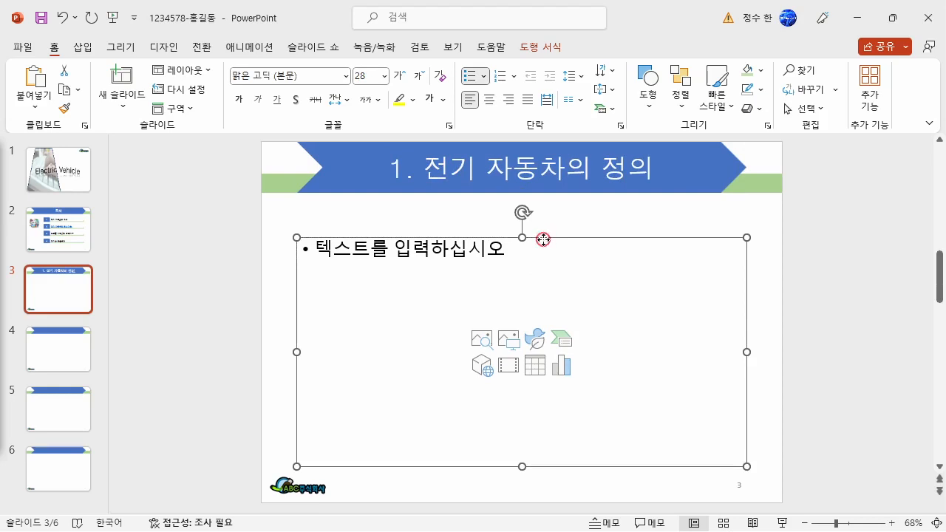
right_click(543, 241)
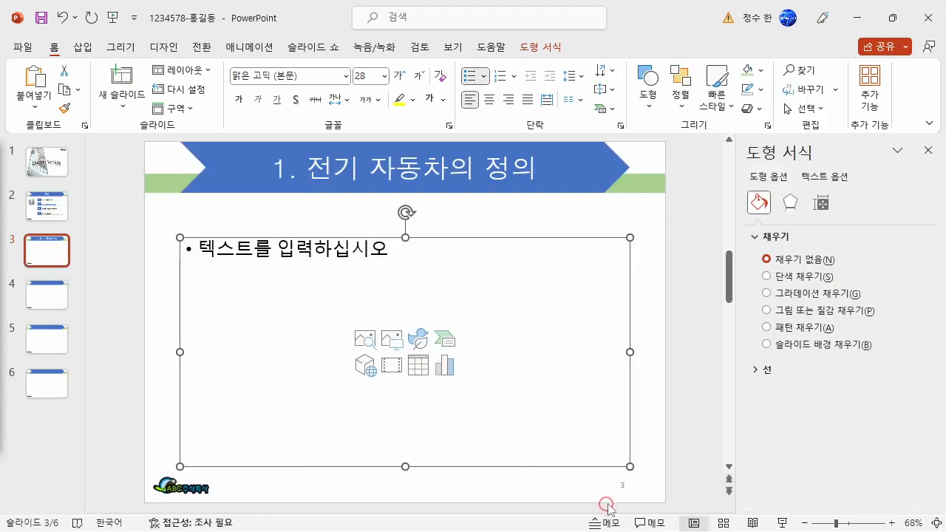
left_click(820, 202)
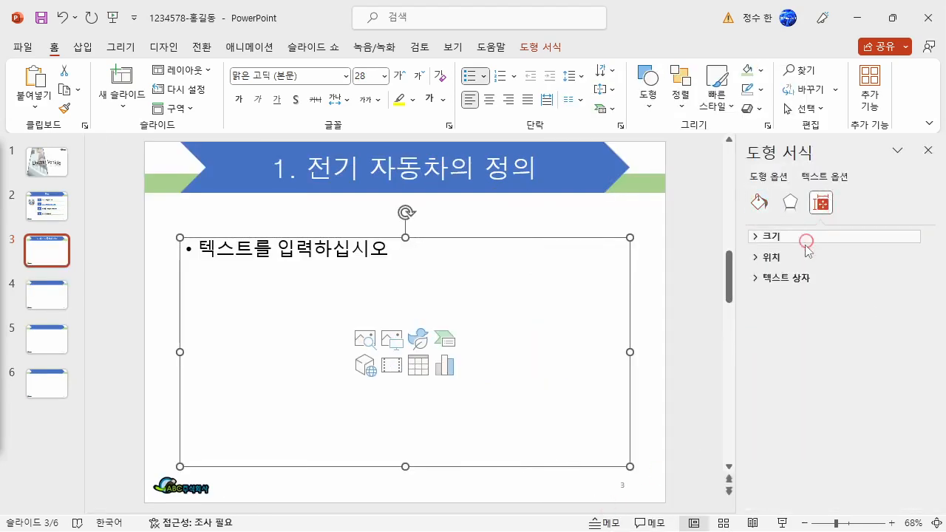
left_click(787, 278)
left_click(777, 345)
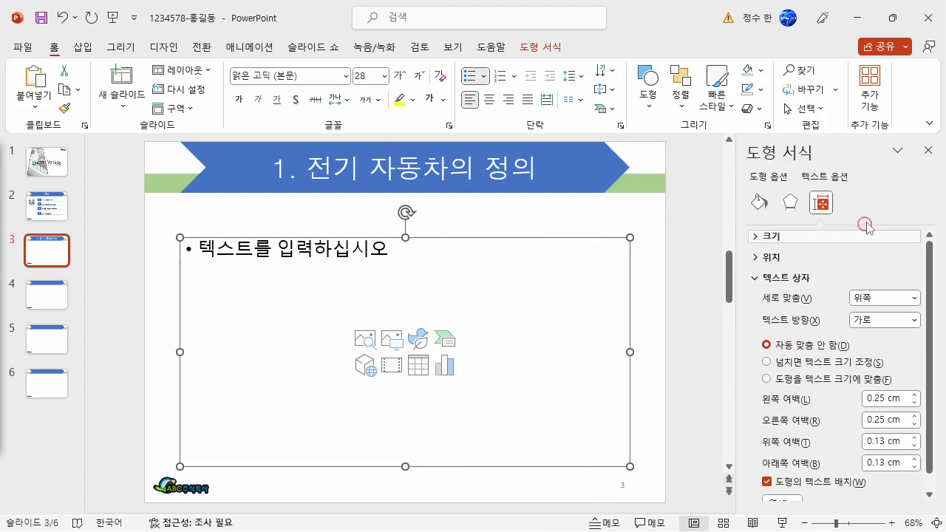
left_click(928, 150)
left_click_drag(560, 239, 562, 215)
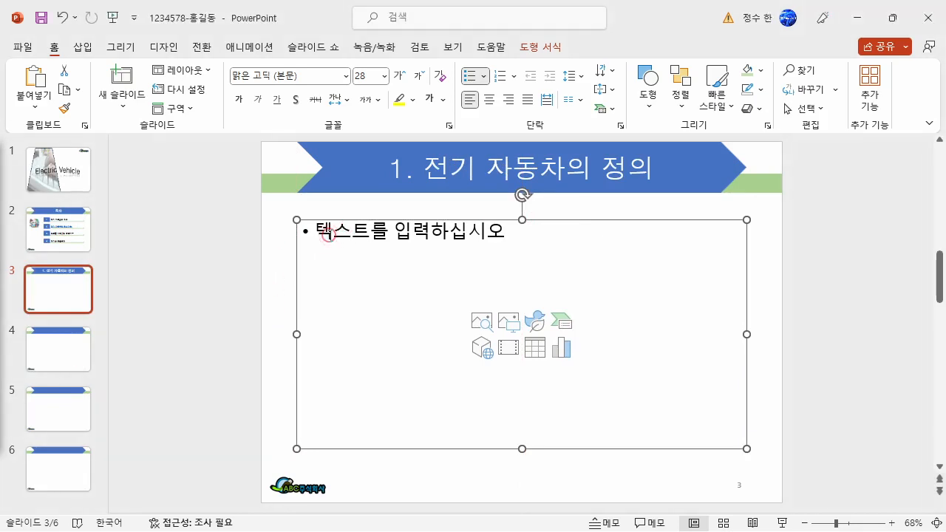
- Format the first line of slide 3's body placeholder as 굴림, 24 pt, bold
left_click(312, 232)
left_click(293, 77)
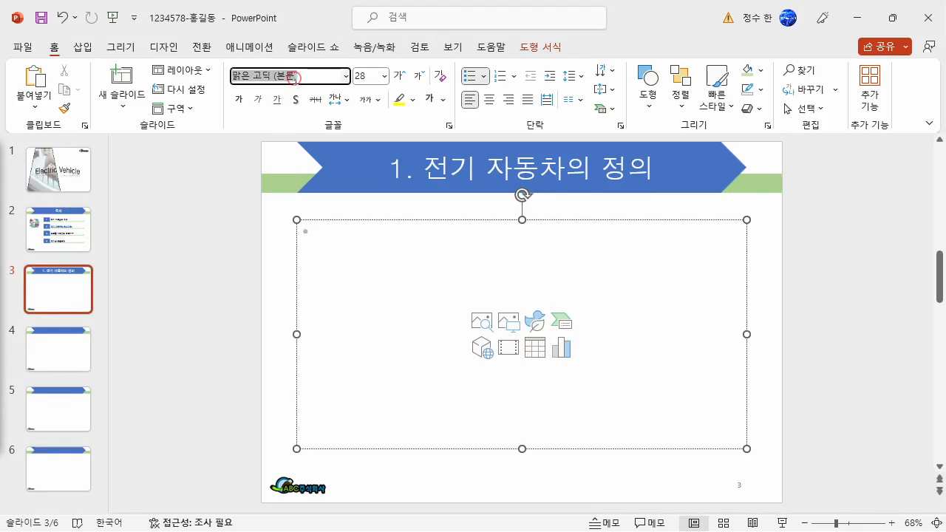
type("ㄱ")
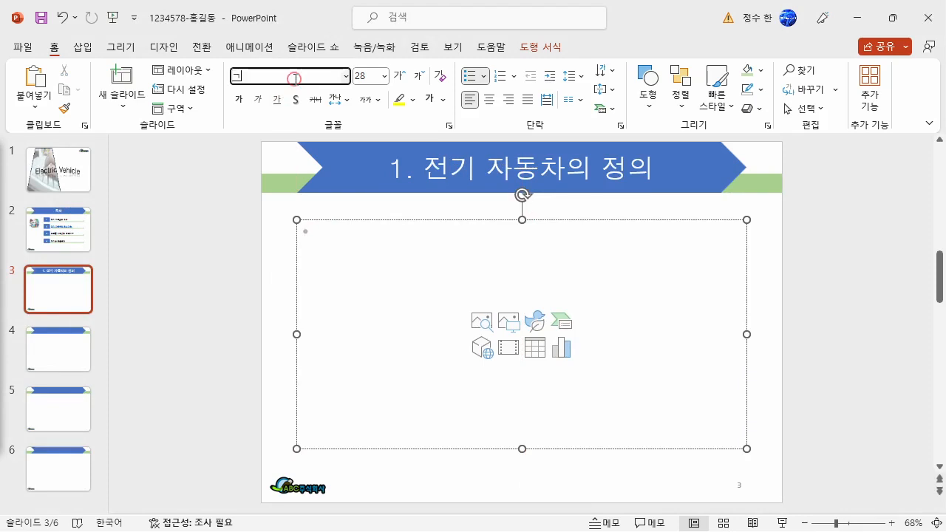
type("ㅜㄹ림")
key("Return")
left_click(370, 76)
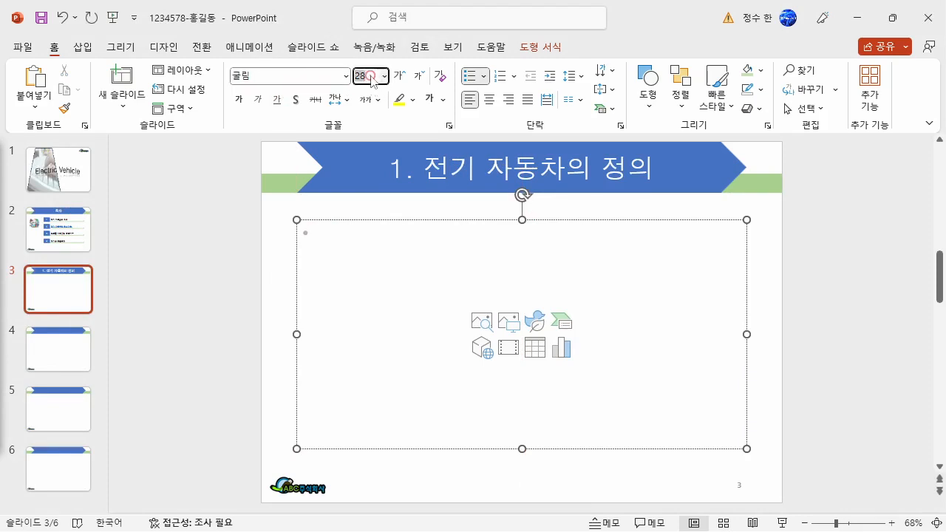
type("24")
key("Return")
left_click(238, 99)
- Apply arrowhead bullets and wider line spacing to the first line of slide 3's body placeholder
left_click(485, 77)
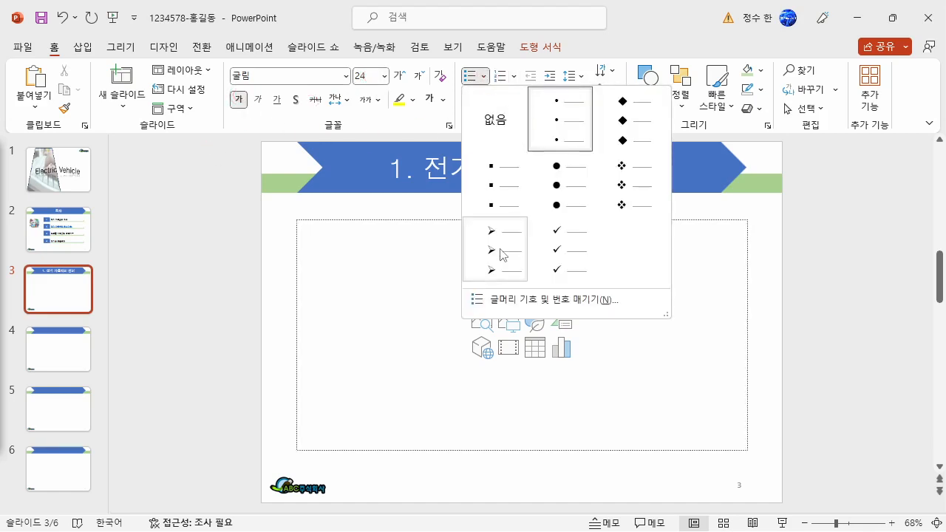
left_click(500, 252)
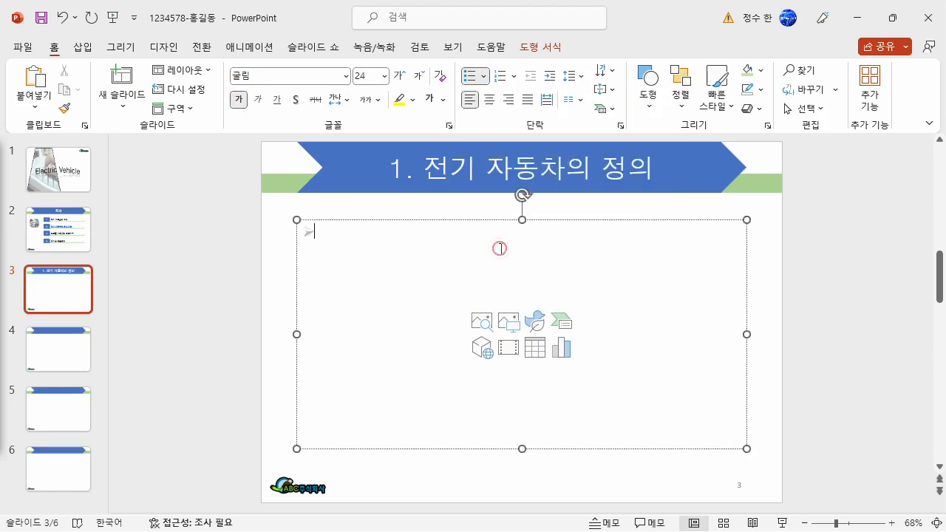
left_click(574, 76)
left_click(591, 116)
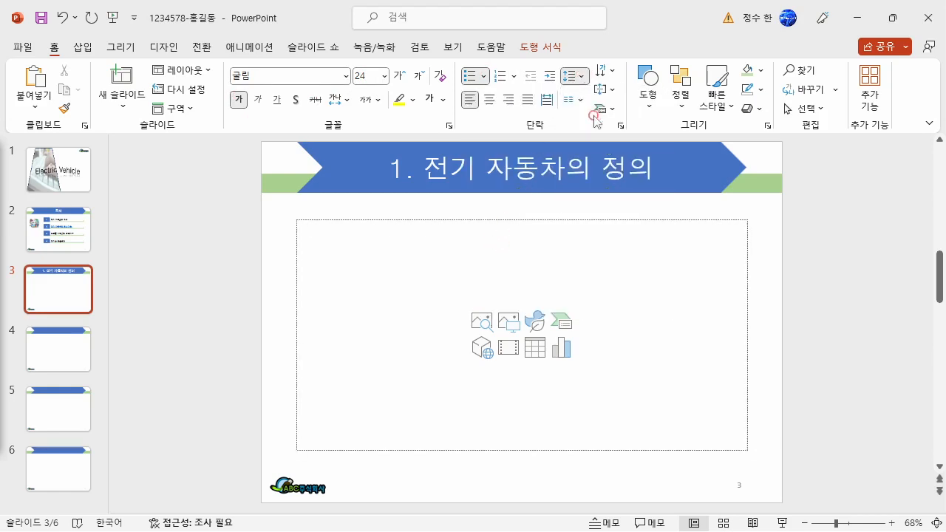
- Enter Electric Vehicle as the first bullet text in slide 3's body placeholder
left_click(439, 219)
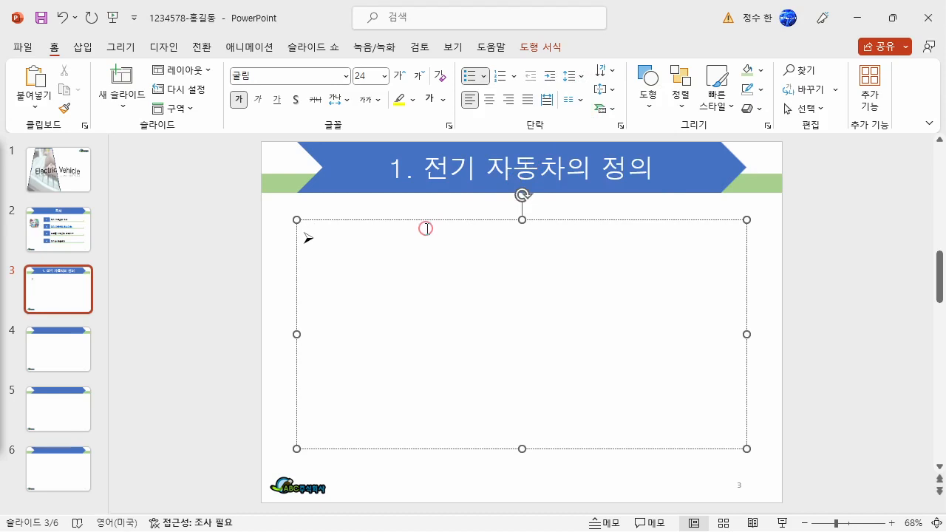
type("Electric Vehicle")
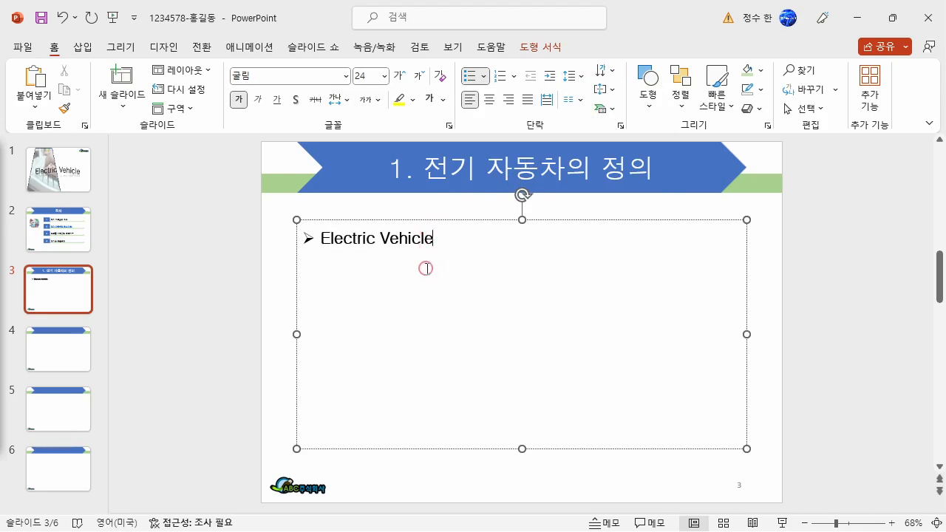
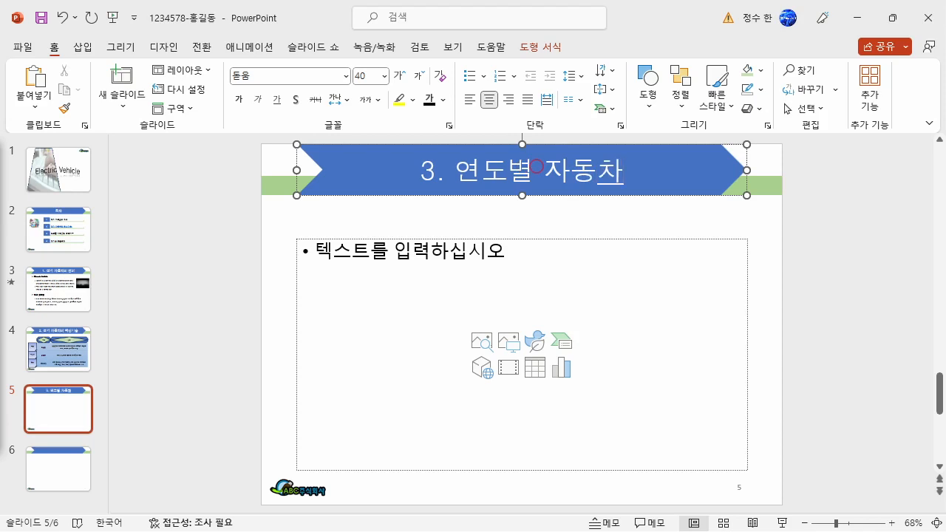
- Complete the title of slide 5 as 3. 연도별 자동차 등록대수
type("등록대수")
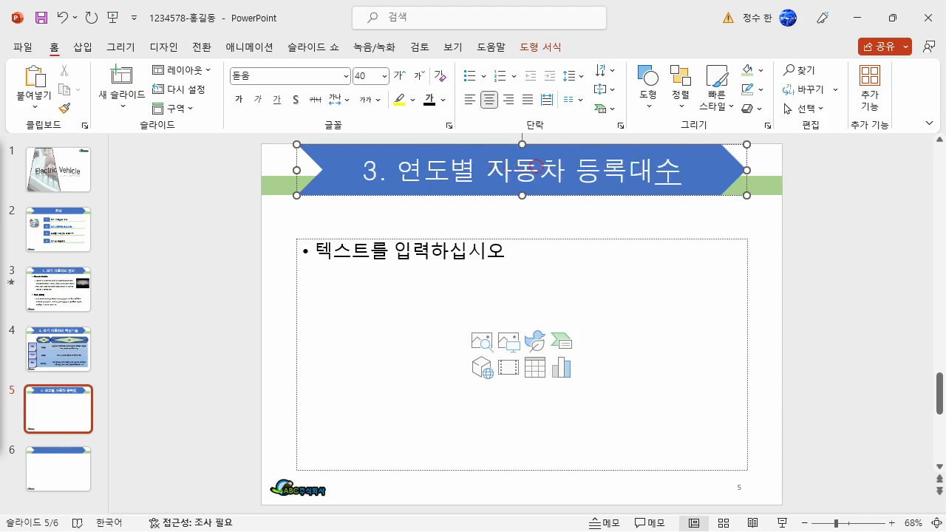
- Insert a combo (혼합) chart on slide 5 with 계열2 as 표식이 있는 꺾은선형 on the secondary axis
left_click(563, 371)
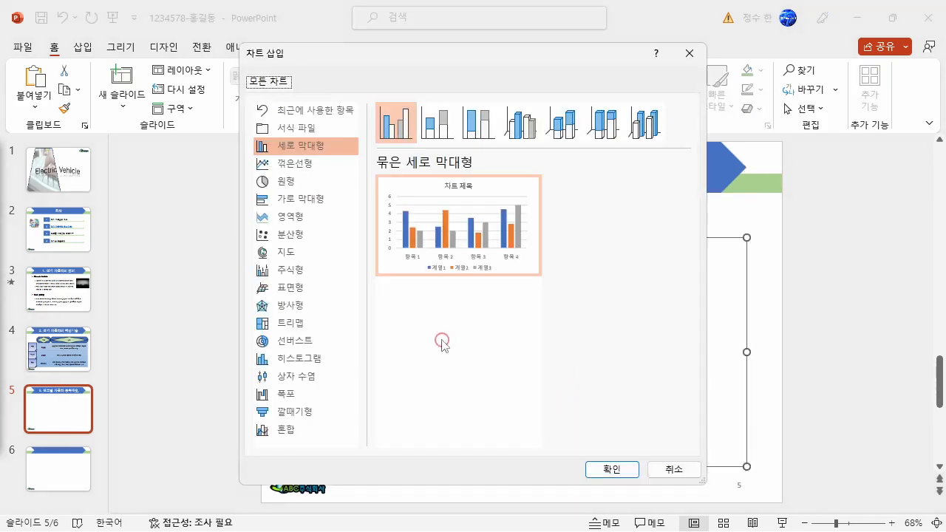
left_click(306, 431)
left_click(547, 414)
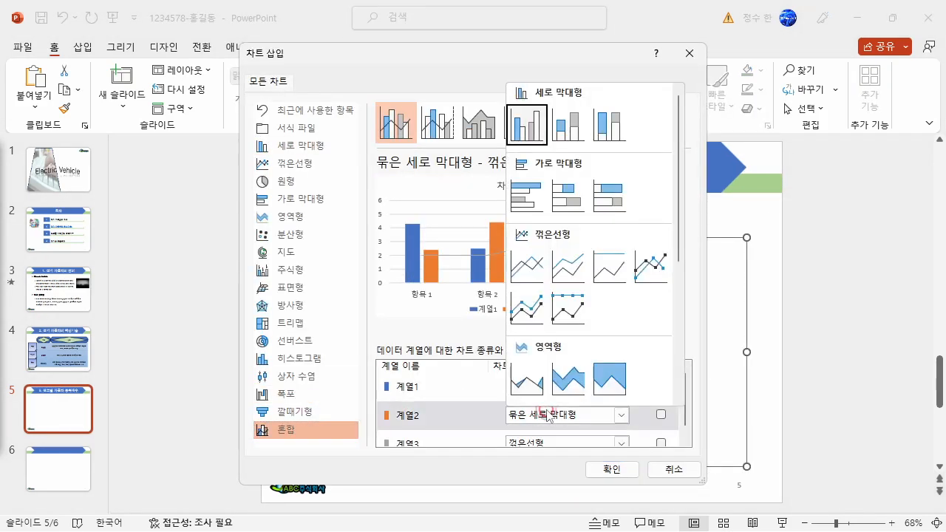
left_click(660, 279)
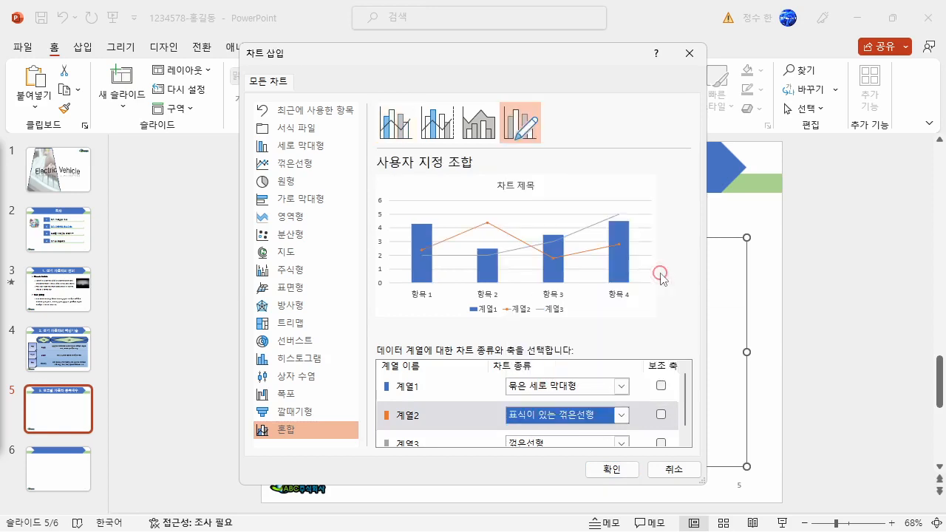
left_click(661, 416)
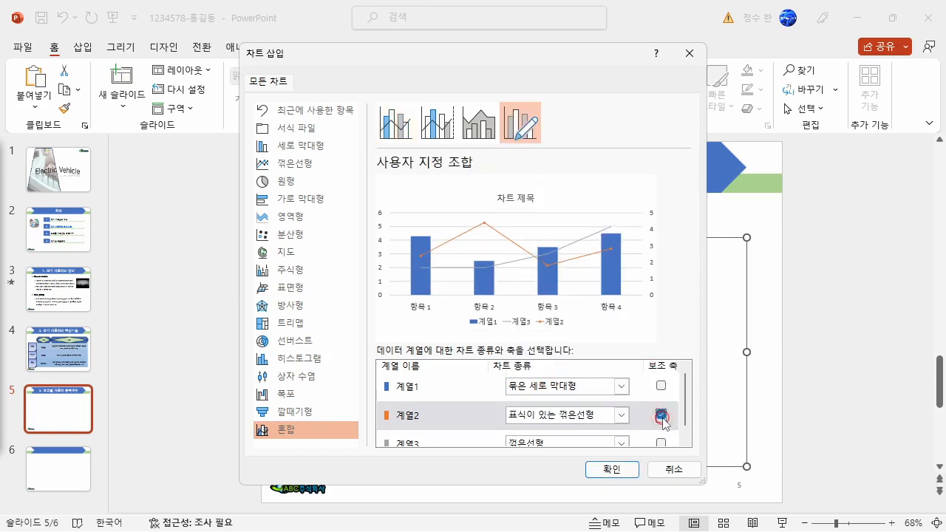
left_click(610, 469)
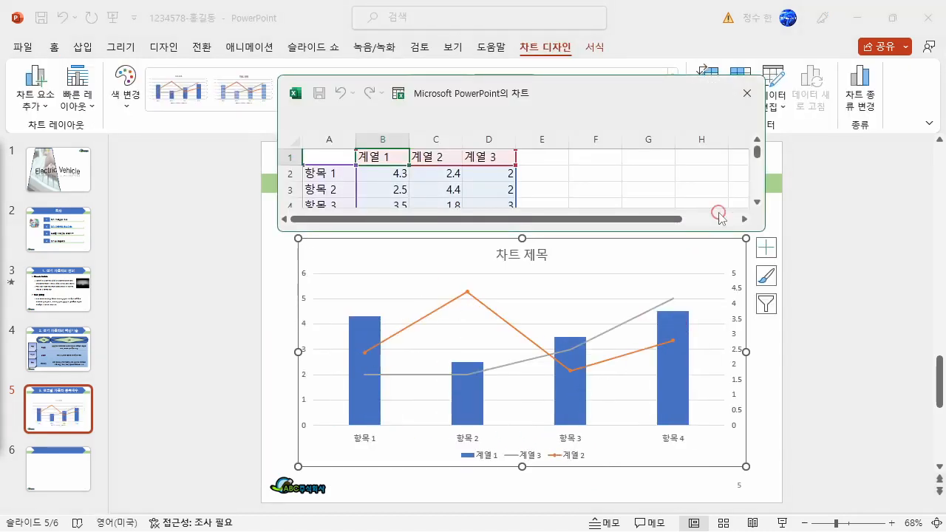
- Enter the chart data headers 등록대수(만대) in B1 and 증가율(%) in C1, enlarging the data sheet and widening column B to fit
left_click_drag(764, 231, 748, 364)
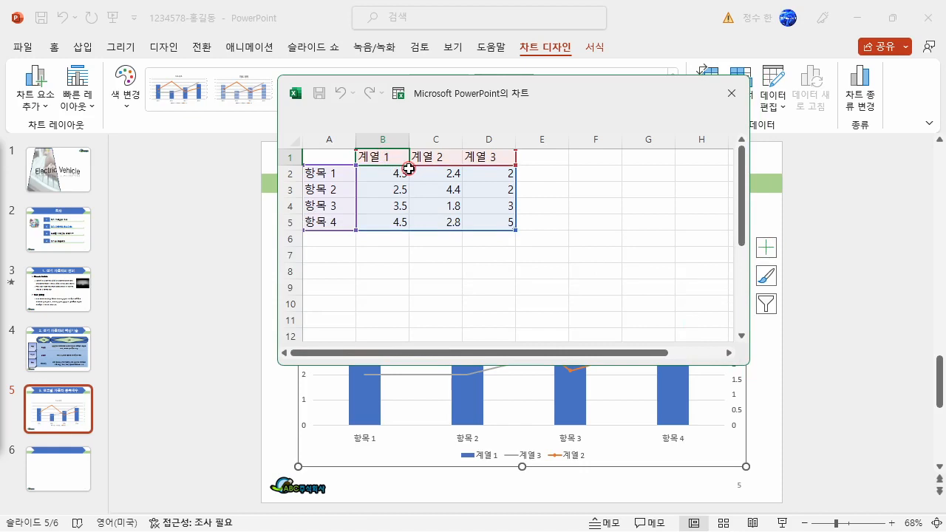
type("E")
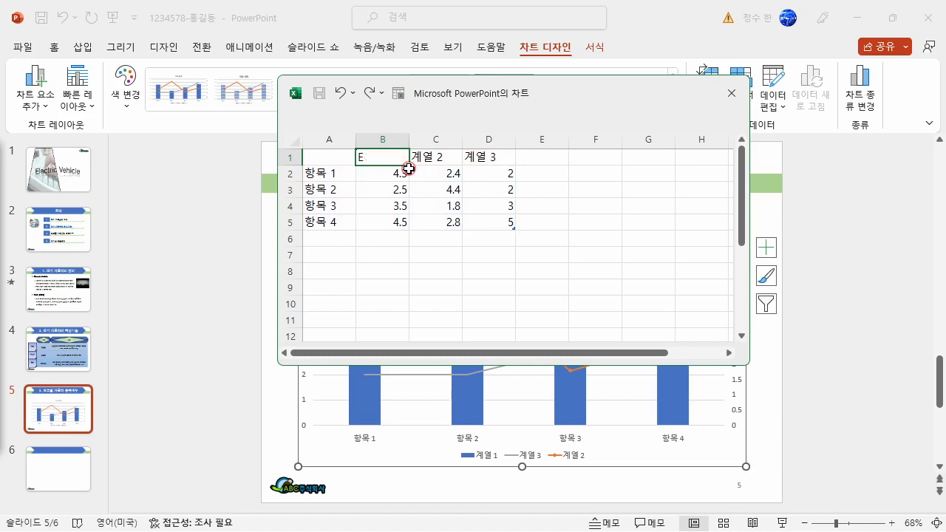
type("Odfhrmdfhreotn(akse")
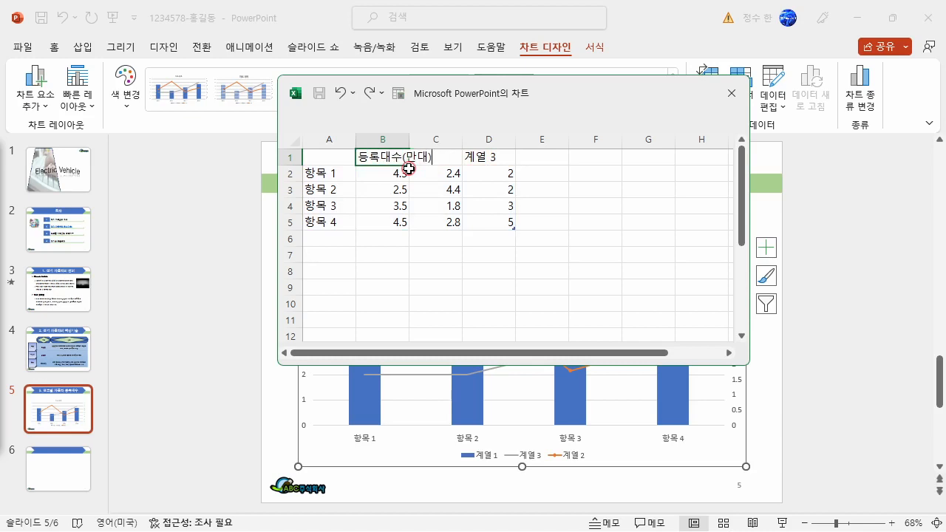
key("Tab")
type("wmdrkd")
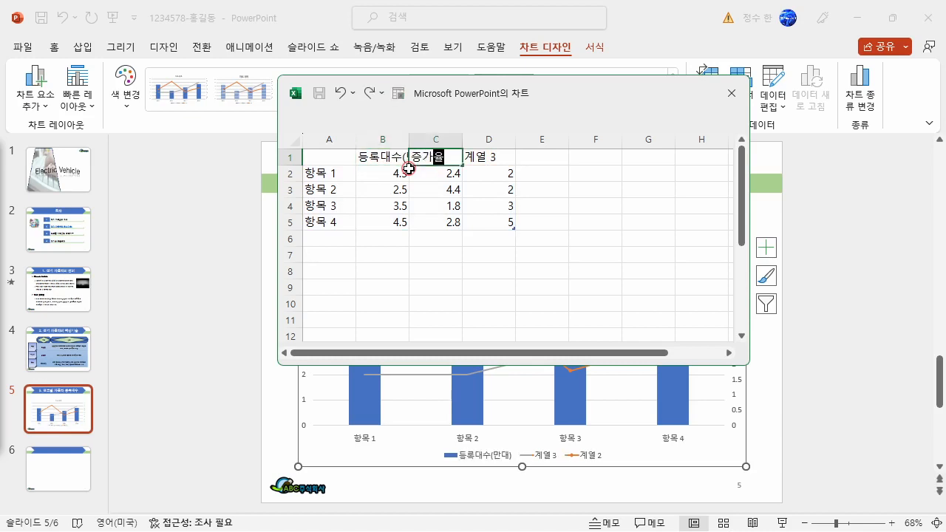
type("bf(%)")
key("Return")
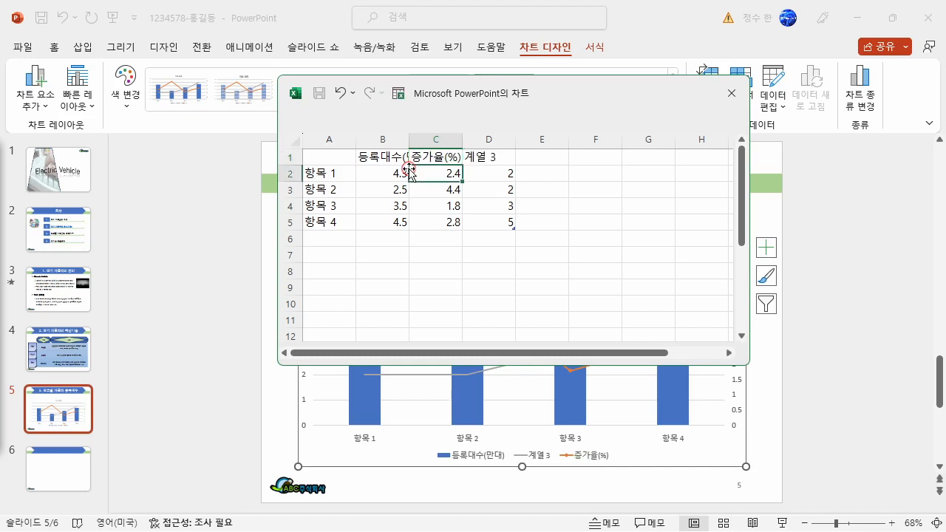
left_click_drag(409, 141, 445, 141)
left_click(458, 157)
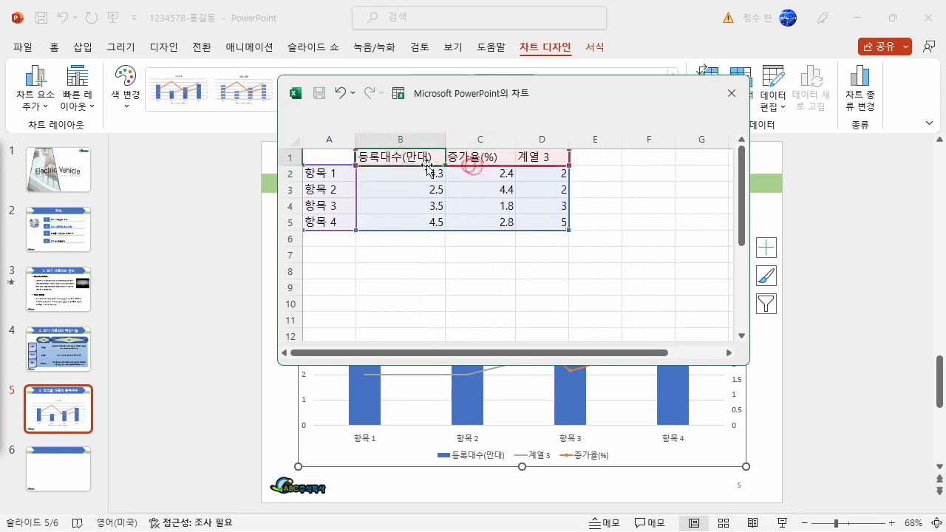
- Enter the year categories 2018년, 2019년, 2020년, 2021년 and 2022년 in cells A2 to A6 of the chart data
left_click(313, 174)
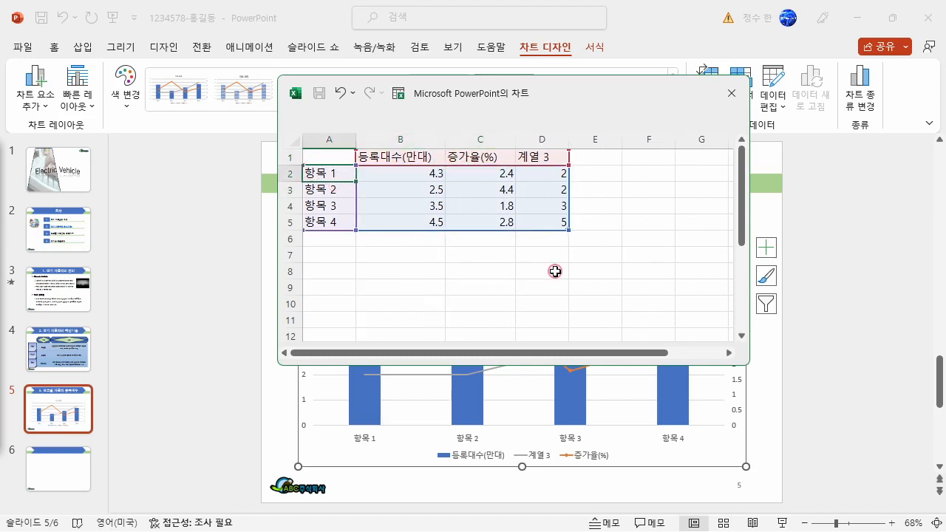
type("2018")
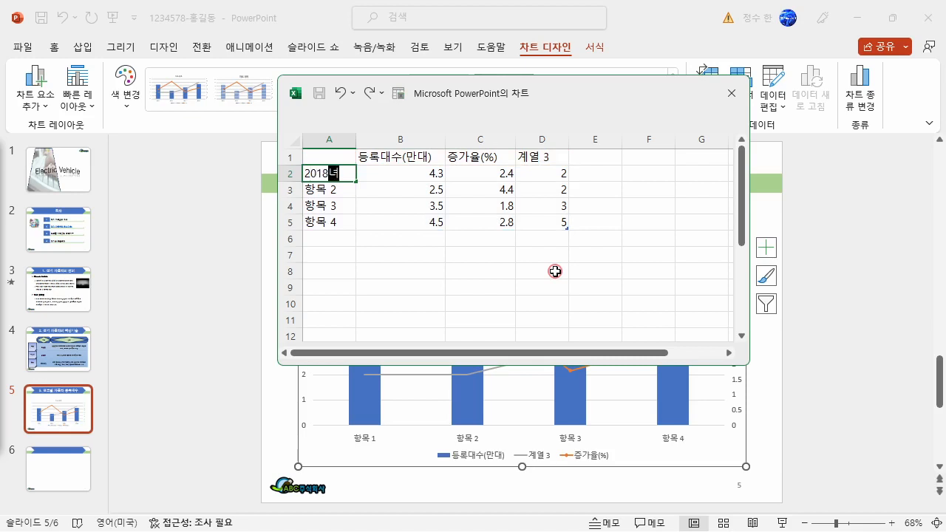
type("년")
key("Return")
type("2019년")
key("Return")
type("2020년")
key("Return")
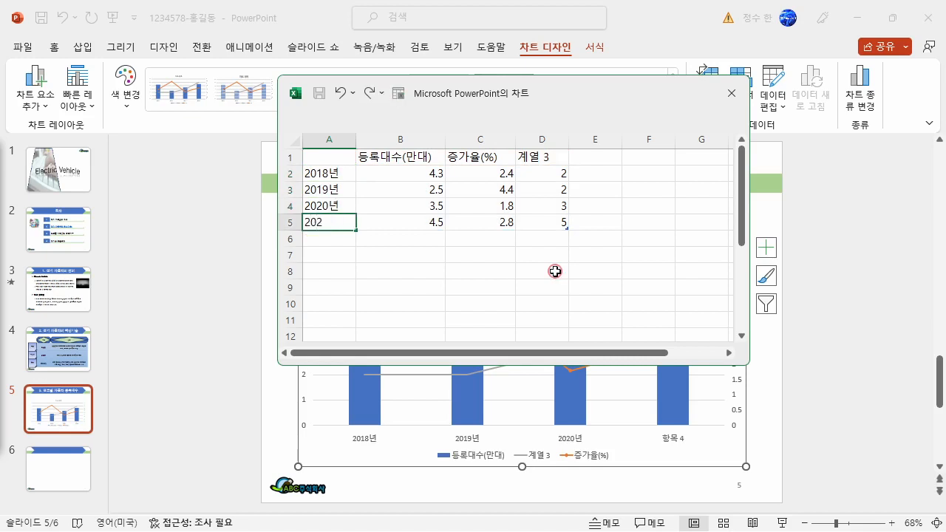
type("2021년")
key("Return")
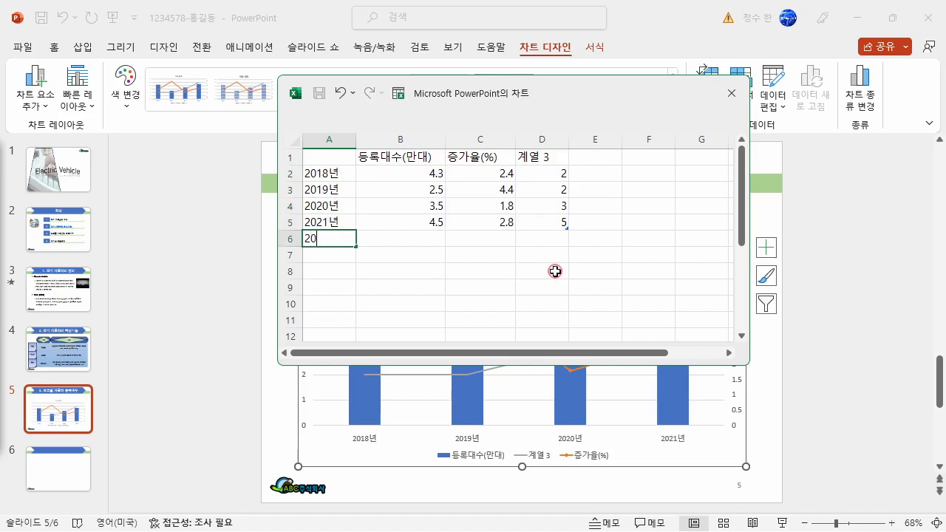
type("2022년")
key("Return")
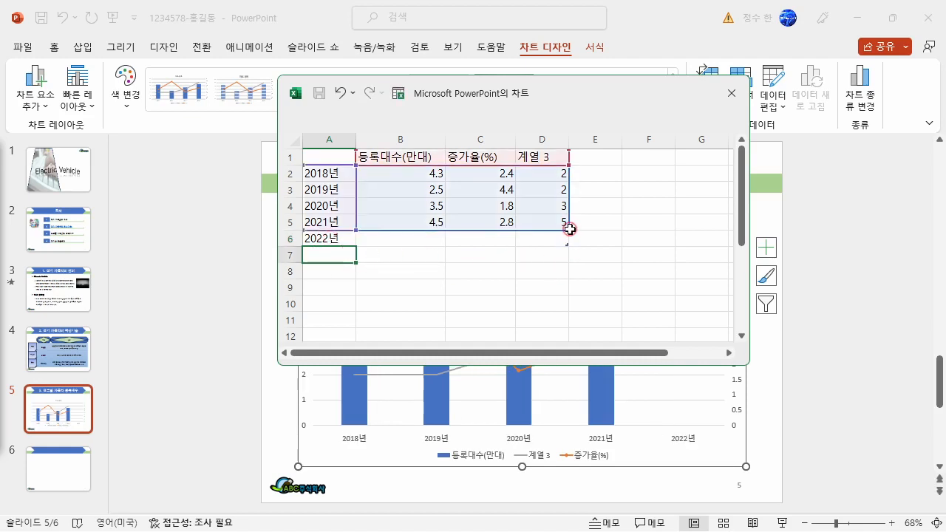
left_click(408, 217)
left_click(424, 291)
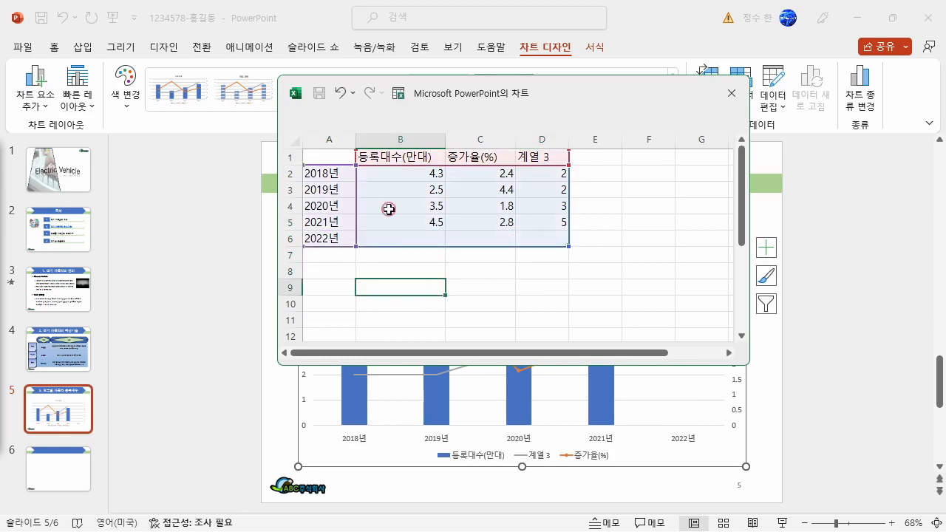
- Delete the 계열 3 column and the remaining empty column D from the chart data range
left_click(546, 139)
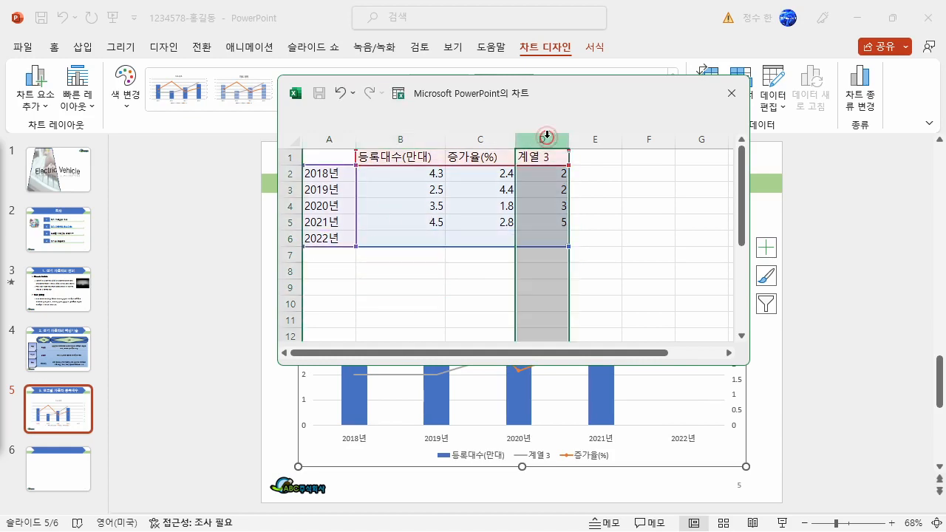
right_click(546, 138)
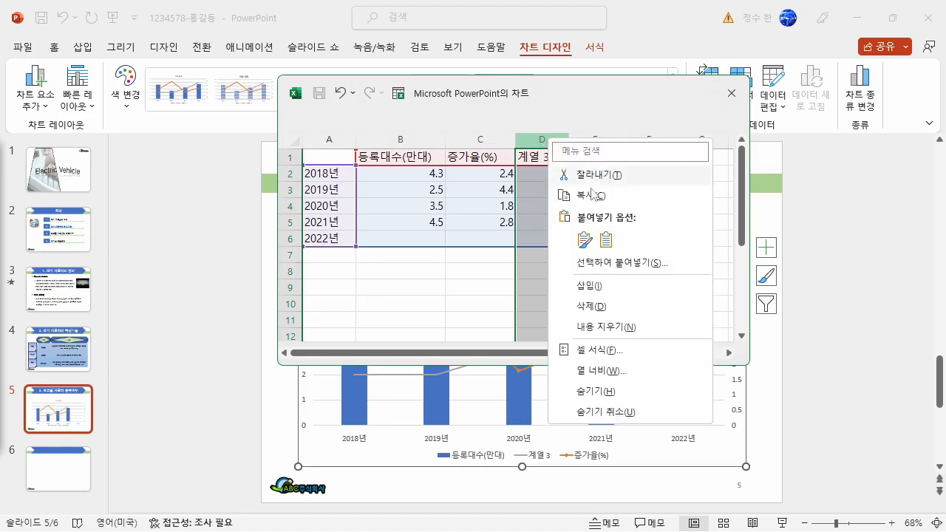
left_click(602, 306)
left_click(587, 274)
left_click(528, 216)
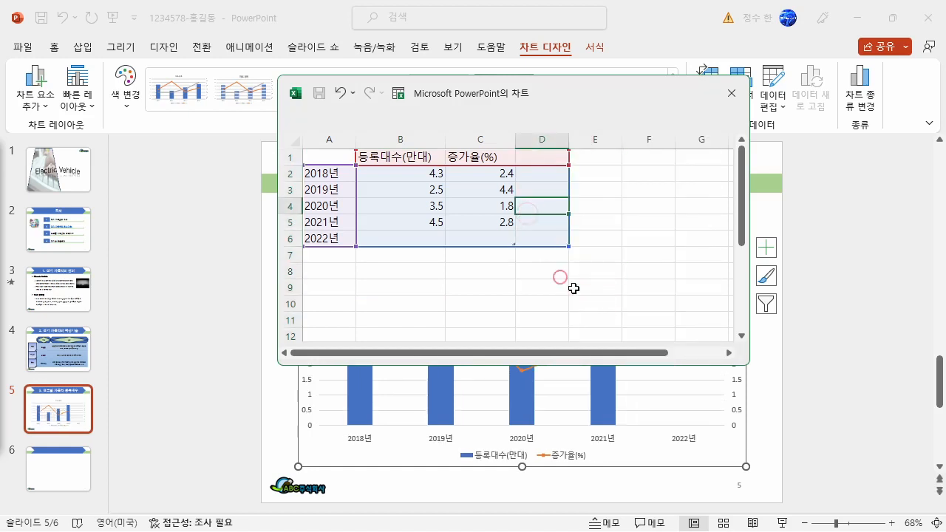
left_click(552, 139)
right_click(553, 139)
left_click(575, 307)
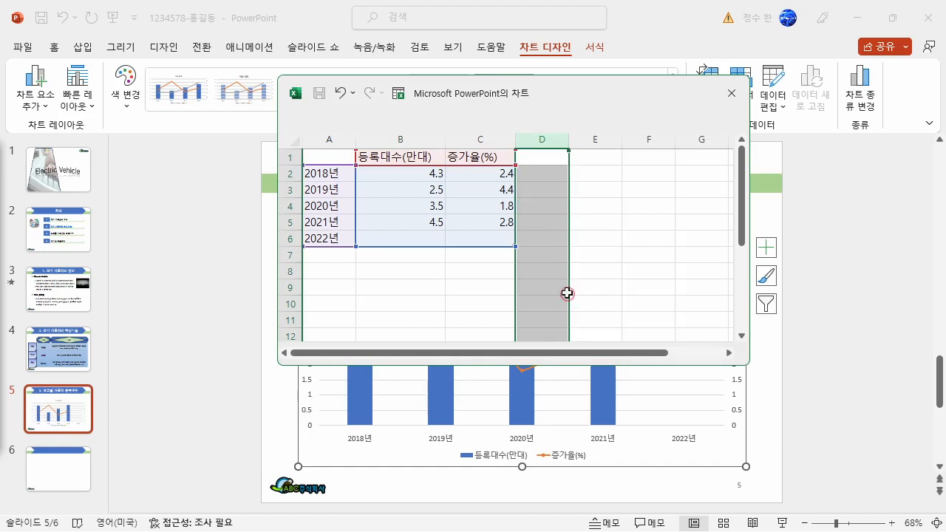
left_click(553, 255)
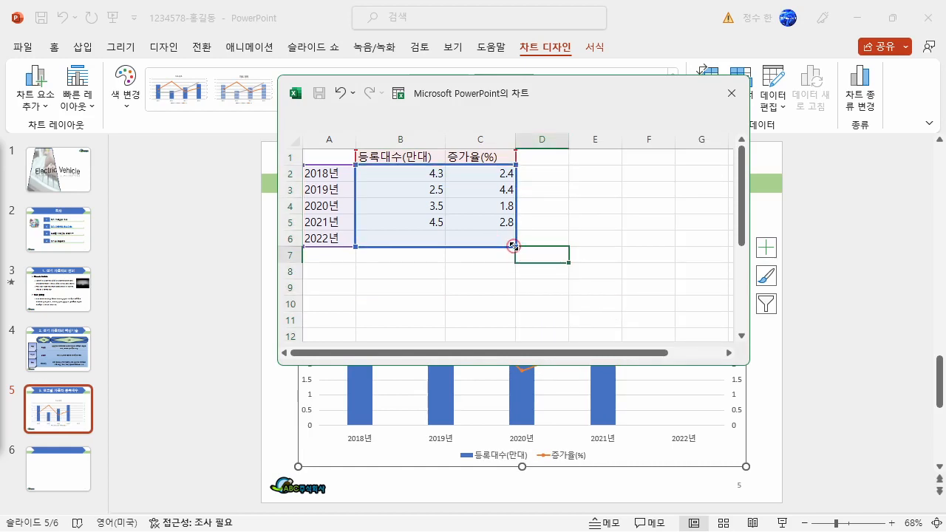
mouse_move(513, 246)
left_mouse_down()
mouse_move(592, 244)
mouse_move(513, 245)
left_mouse_up()
left_click(539, 286)
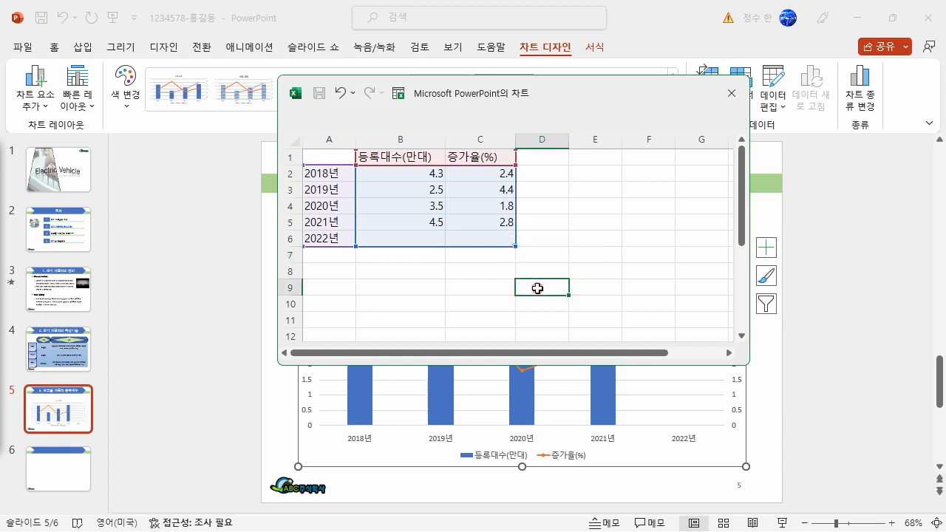
- Clear the sample values in columns B and C and enter 2320, 2368, 2437, 2491 and 2550 in B2 to B6
left_click_drag(412, 171, 473, 235)
key("Delete")
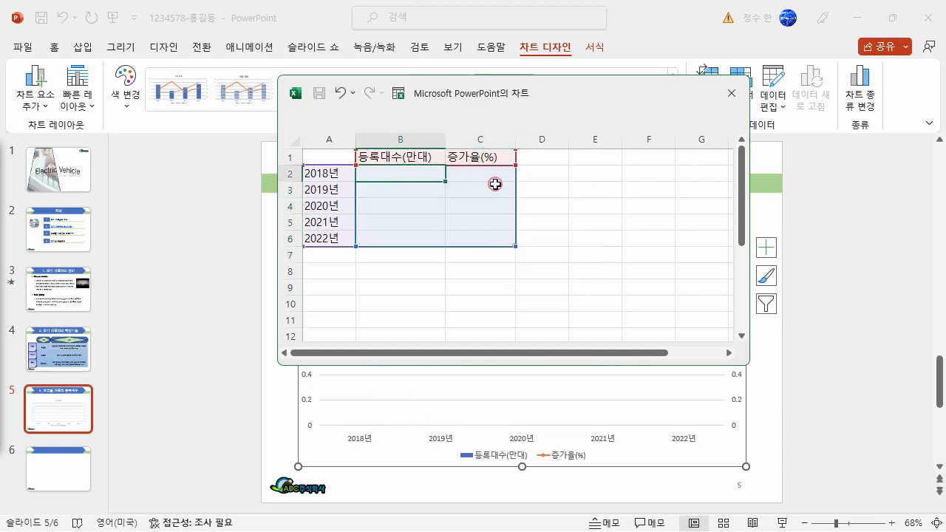
type("2320")
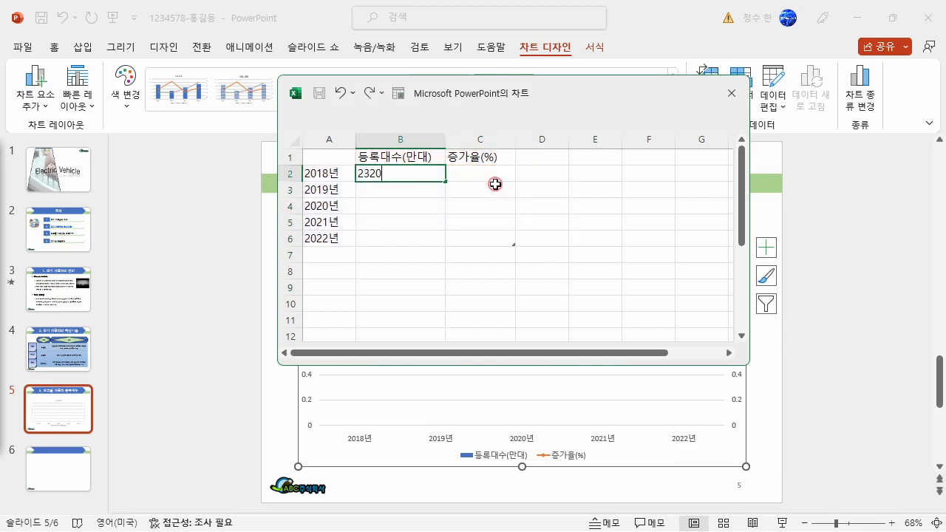
key("Return")
type("236")
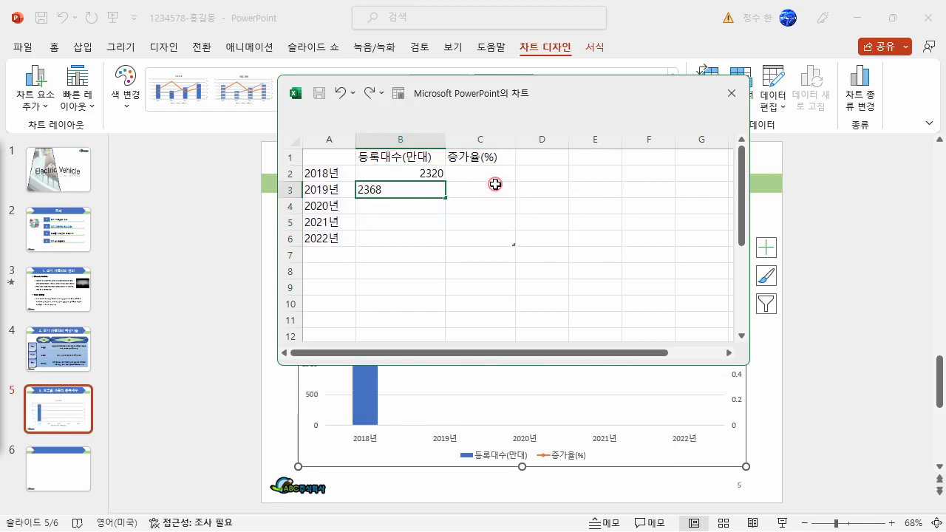
type("8")
key("Return")
type("2437")
key("Return")
type("2491")
key("Return")
type("2")
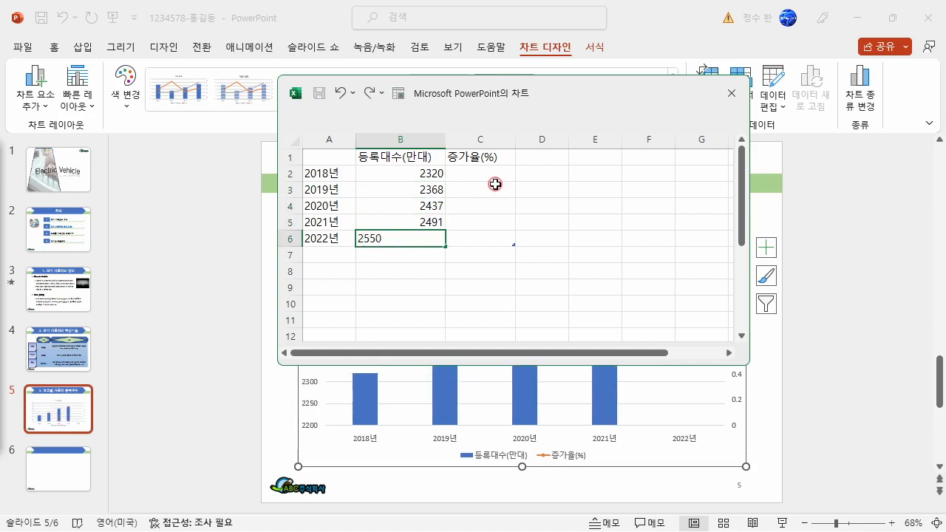
type("550")
key("Return")
- Enter the growth rates 3, 2, 2.9, 2.2 and 2.4 in cells C2 to C6
key("Right")
key("Up")
key("Up")
key("Up")
key("Up")
key("Up")
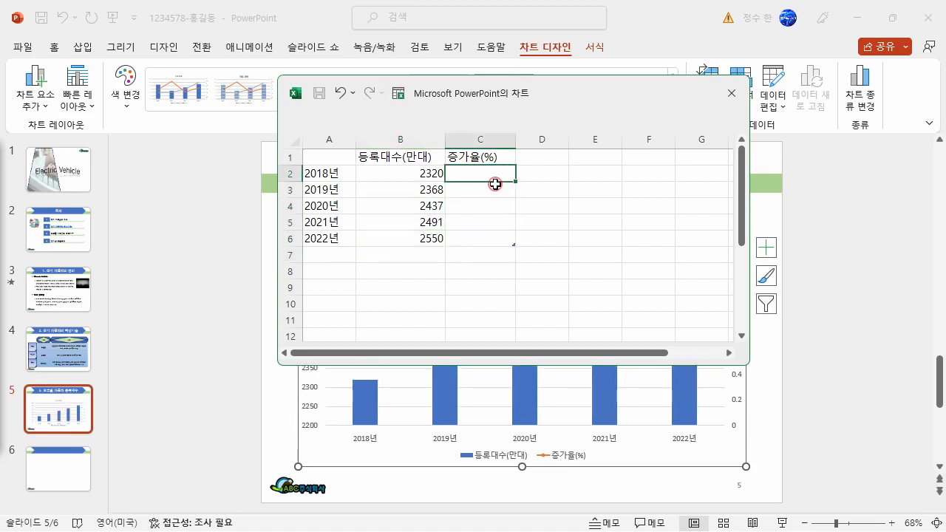
type("3.")
key("Return")
type("2.")
key("Return")
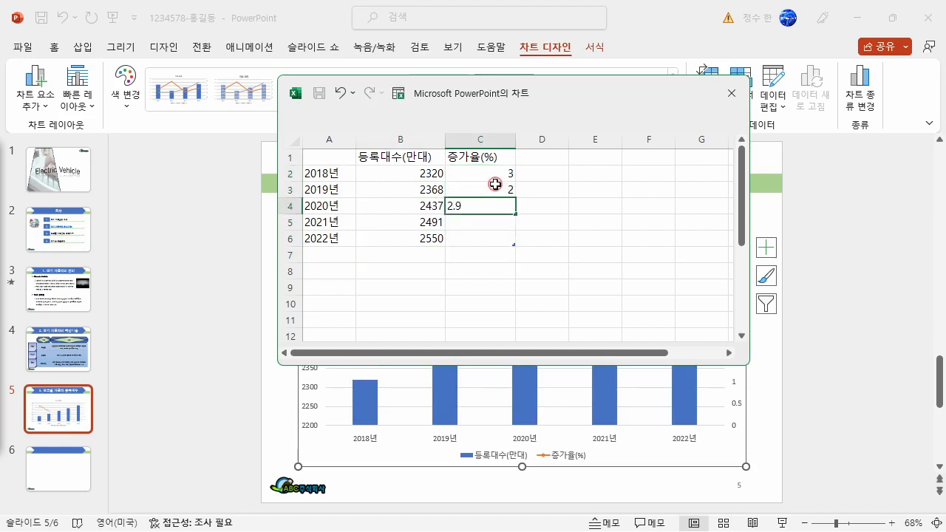
key("Return")
key("Return")
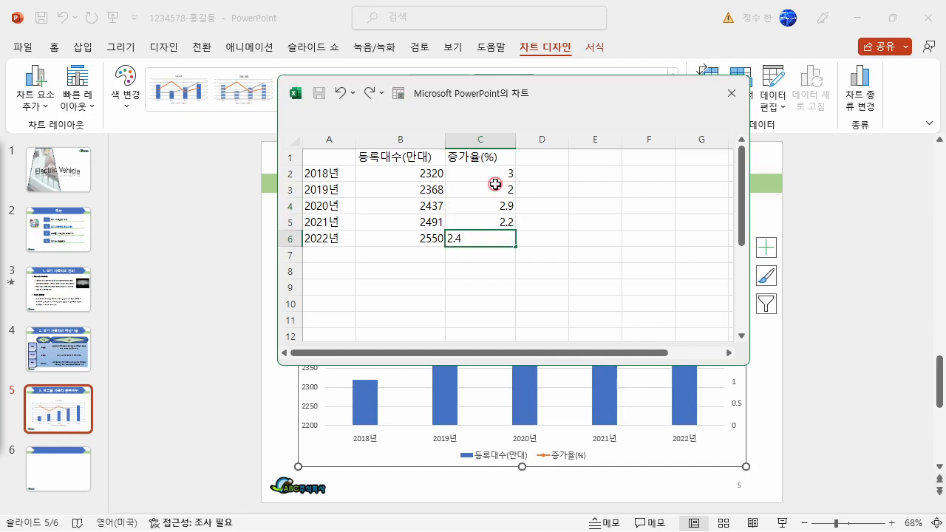
key("Return")
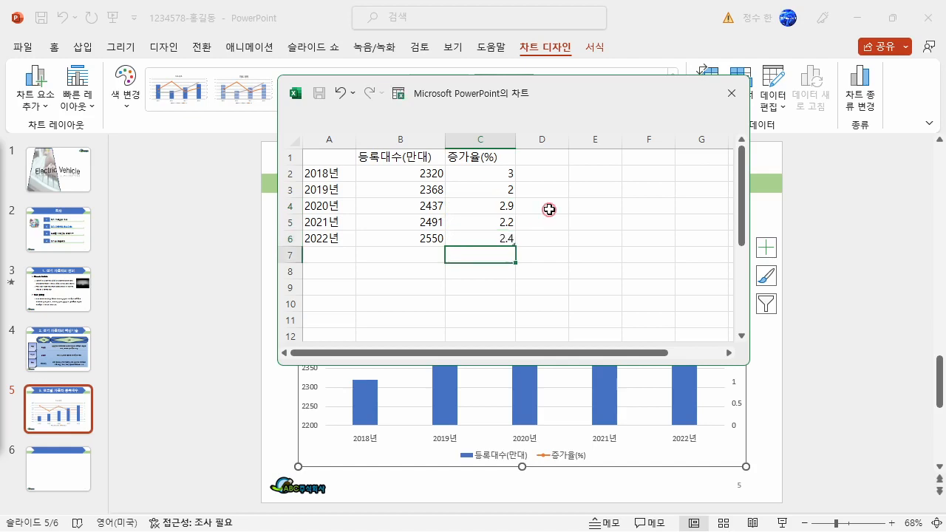
- Undo the accidental shift of the chart's data range so that it covers rows 2 to 6
left_click(512, 175)
left_click(505, 191)
left_click(545, 179)
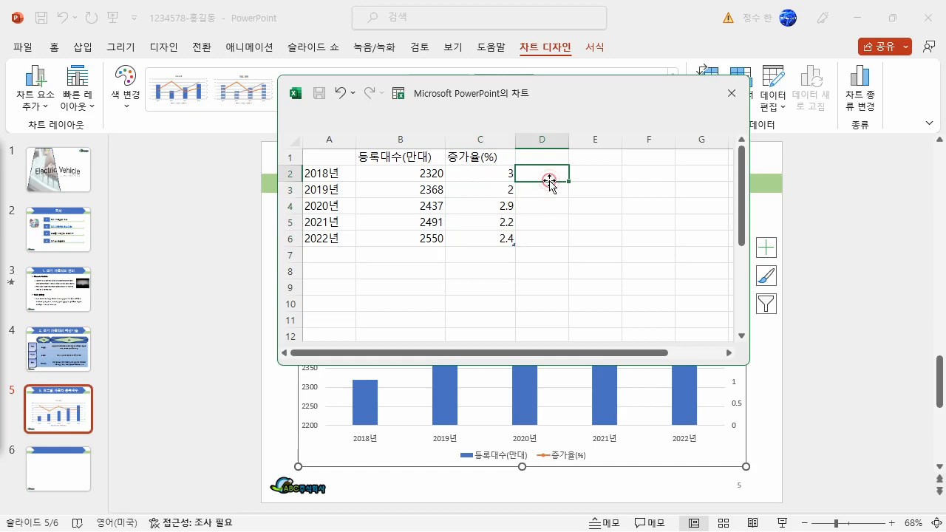
key("ctrl+z")
key("ctrl+z")
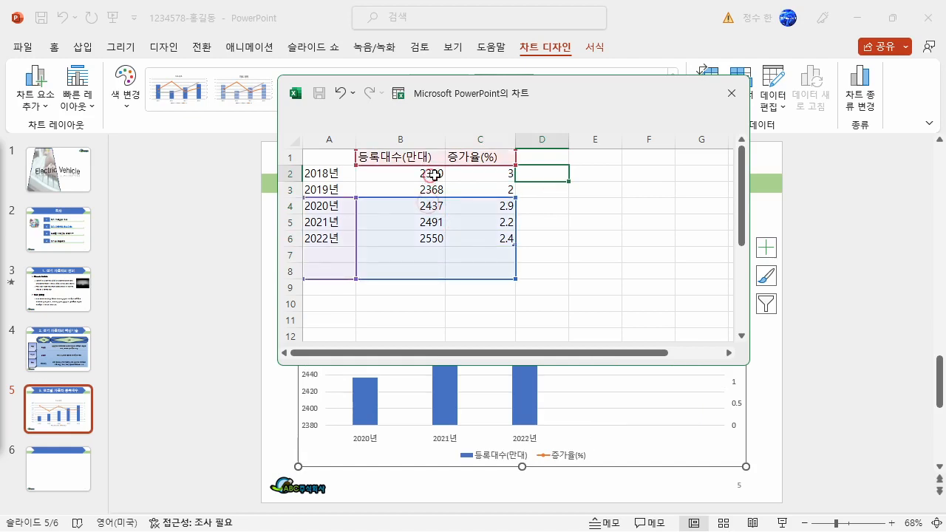
left_click(564, 254)
left_click_drag(494, 283, 485, 247)
left_click(481, 272)
- Format the registration figures in B2 to B6 as numbers with a thousands separator and close the chart data sheet
left_click_drag(427, 175, 422, 235)
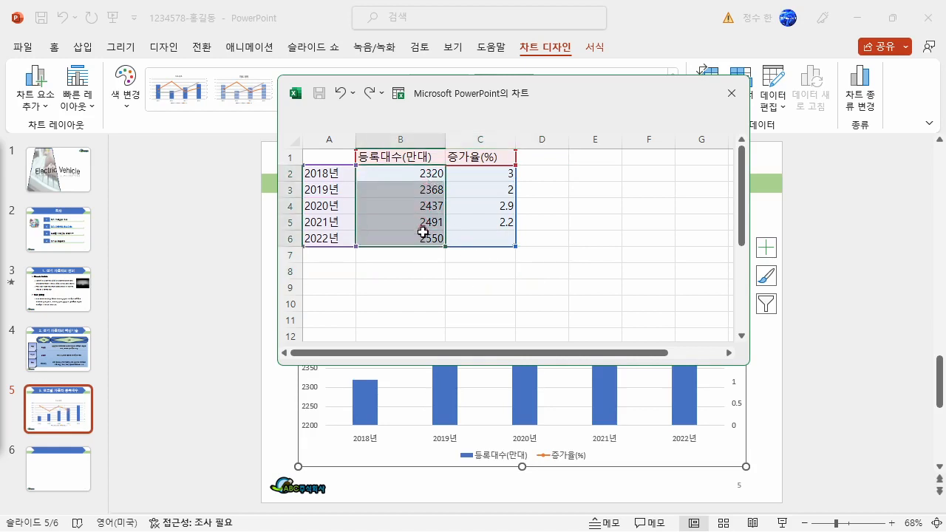
right_click(432, 198)
left_click(488, 457)
left_click(320, 202)
left_click(408, 250)
left_click(585, 509)
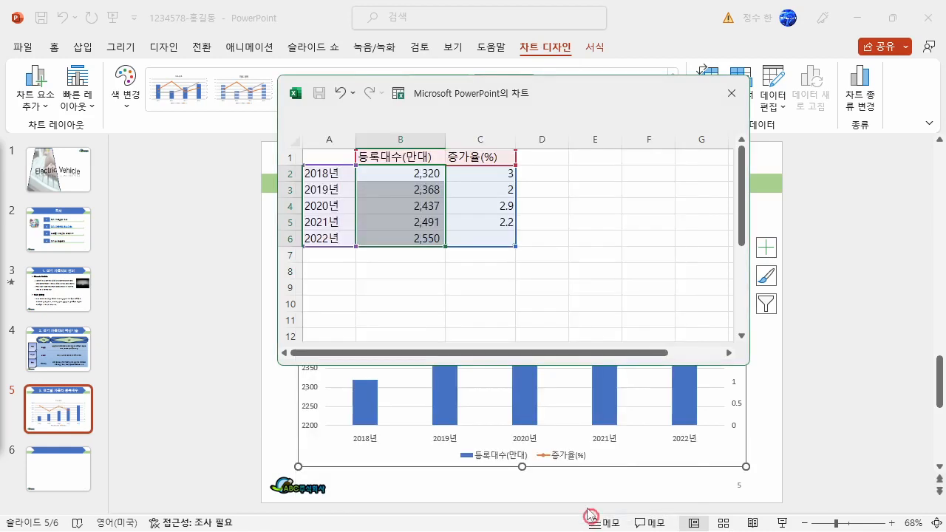
left_click(527, 258)
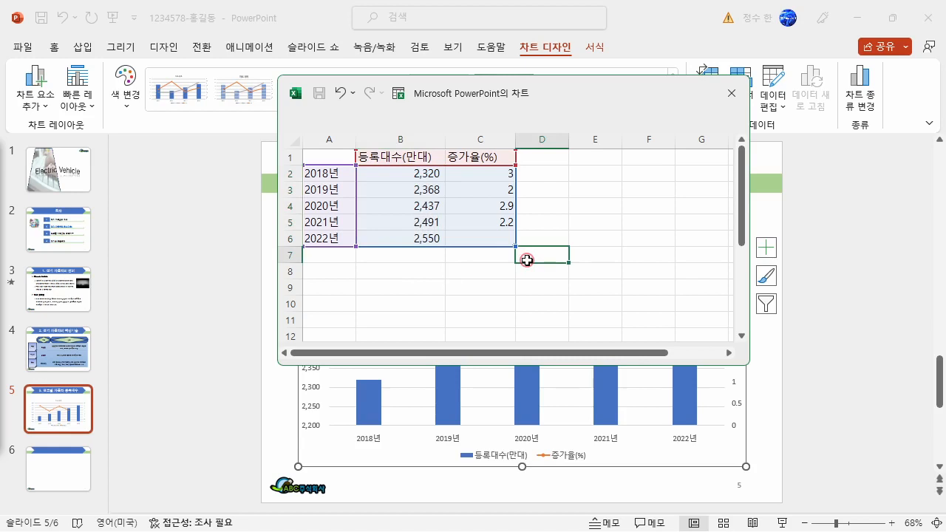
left_click(732, 93)
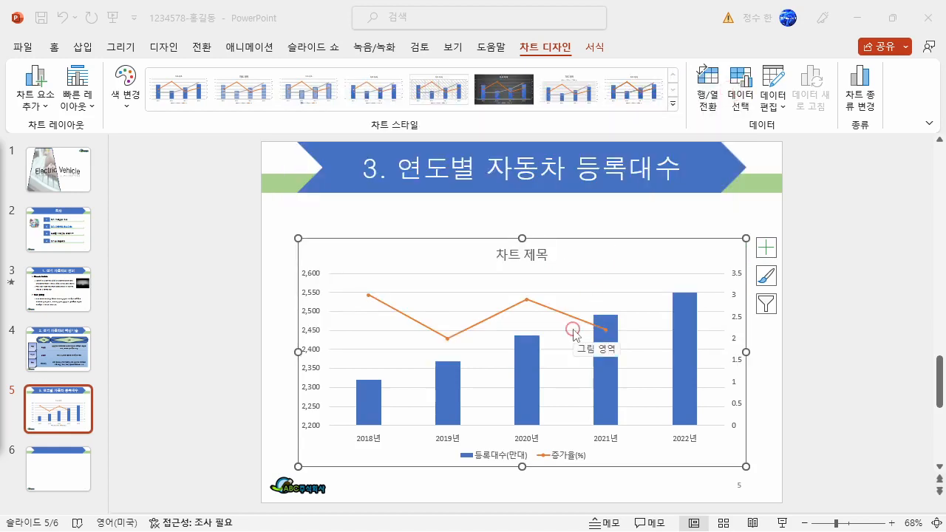
- Stretch the chart up to just below the slide title, about 13.8 cm high, and set its text to black 돋움, size 16
left_click_drag(523, 238, 534, 205)
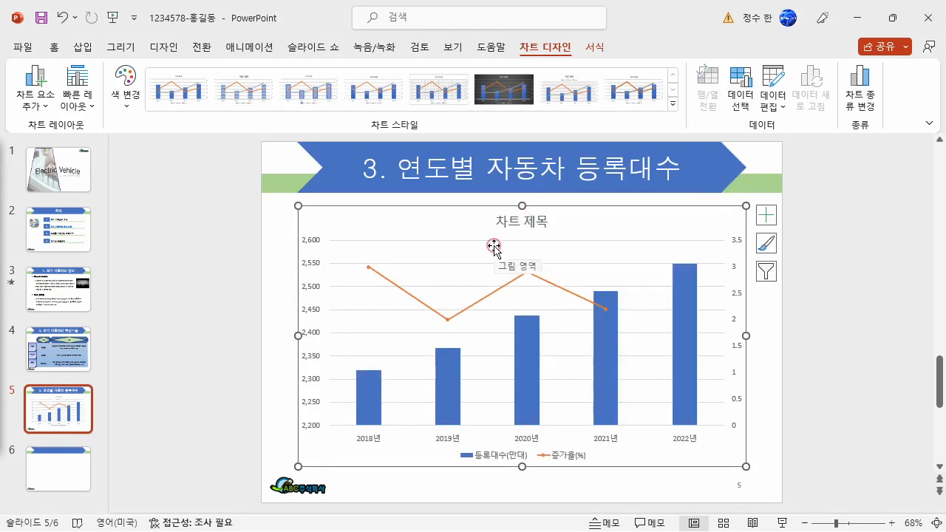
left_click(54, 48)
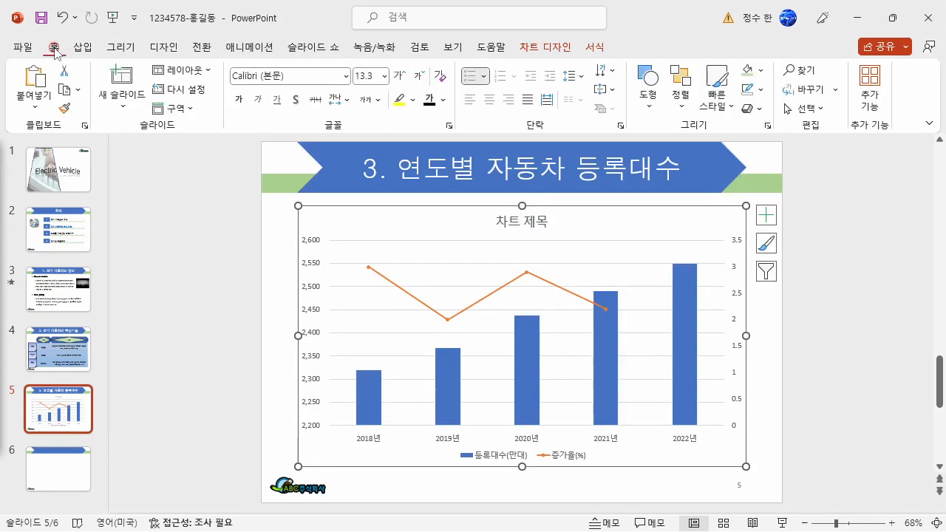
left_click(255, 72)
type("드")
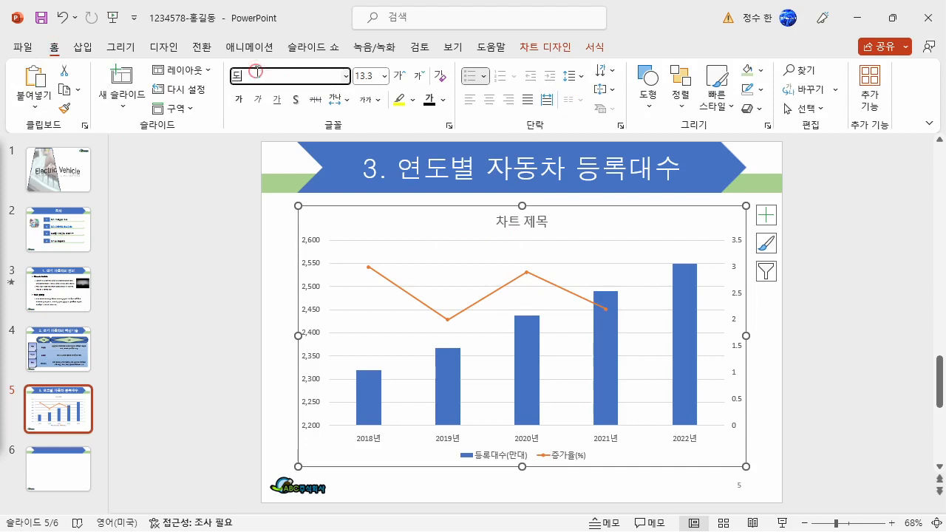
key("Return")
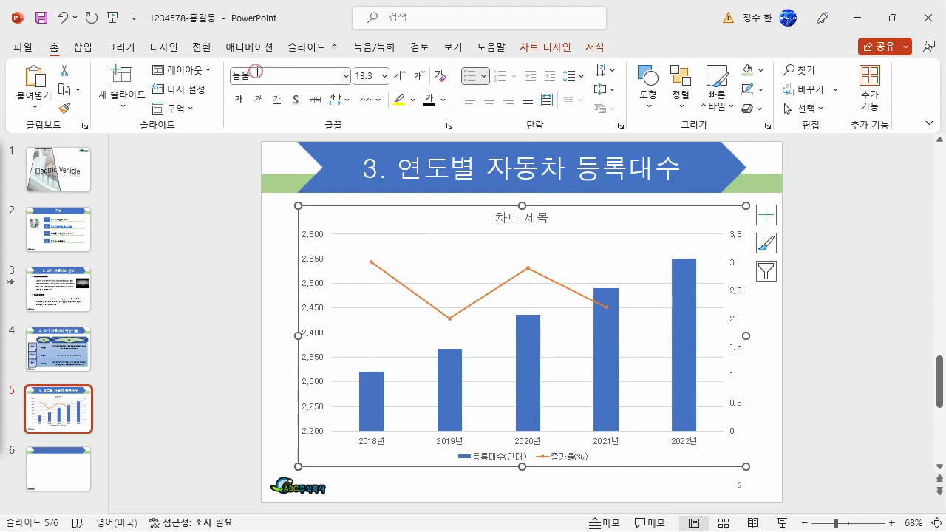
left_click(383, 76)
left_click(367, 214)
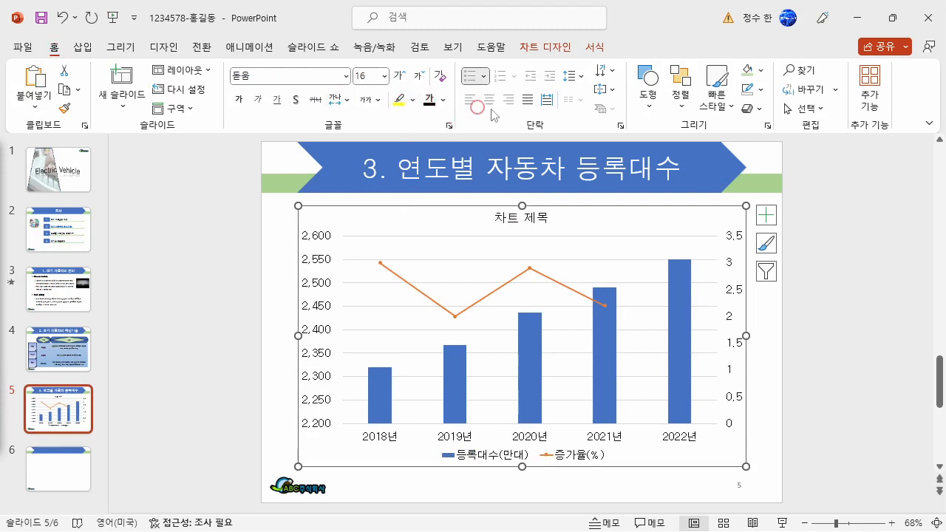
- Give the chart area a black outline
left_click(593, 47)
left_click(446, 89)
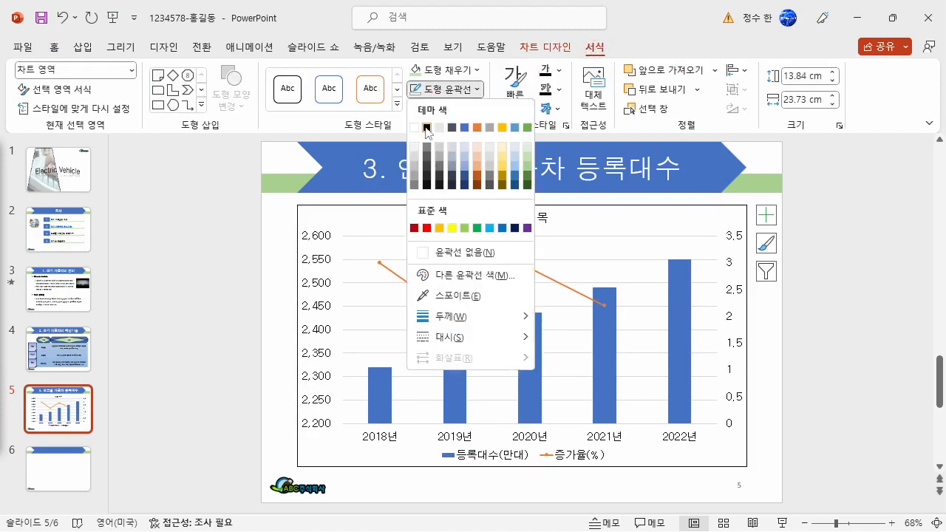
left_click(622, 262)
left_click(845, 332)
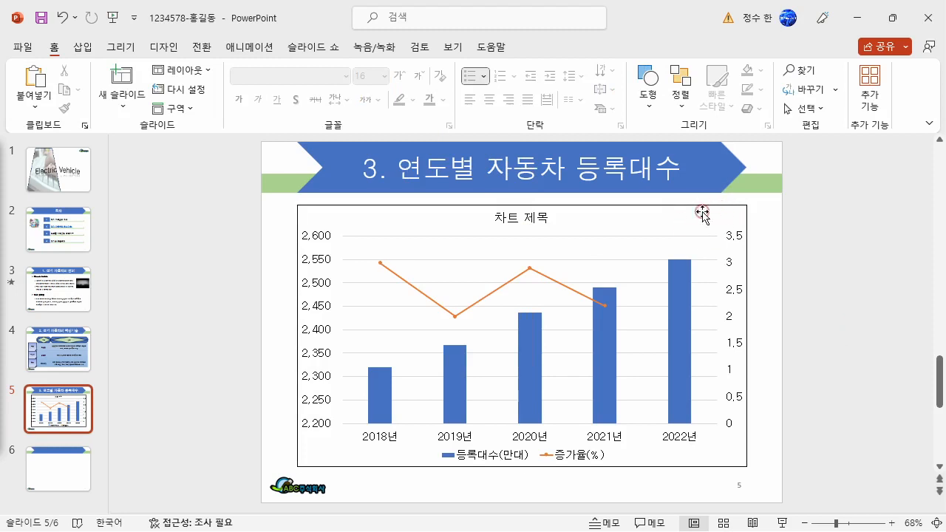
- Set the chart title's font to 궁서, size 24
left_click(701, 212)
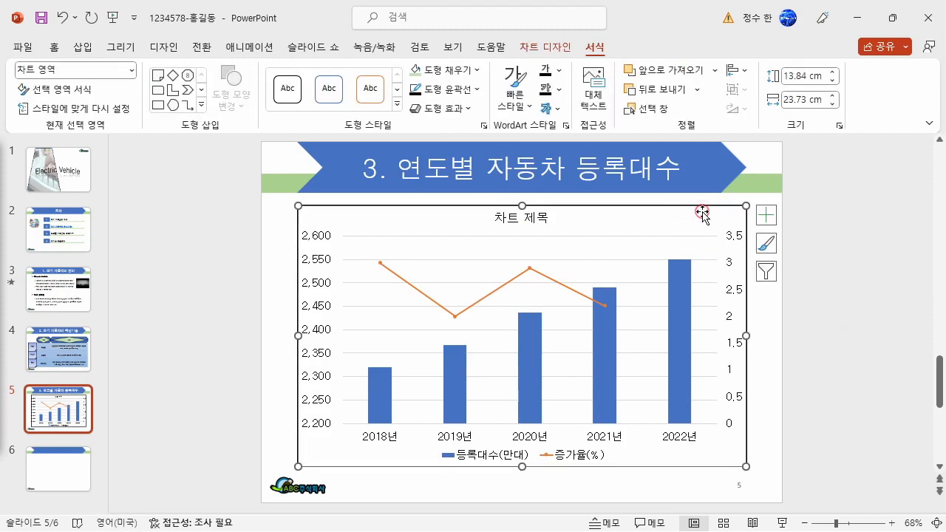
left_click(511, 216)
left_click(54, 46)
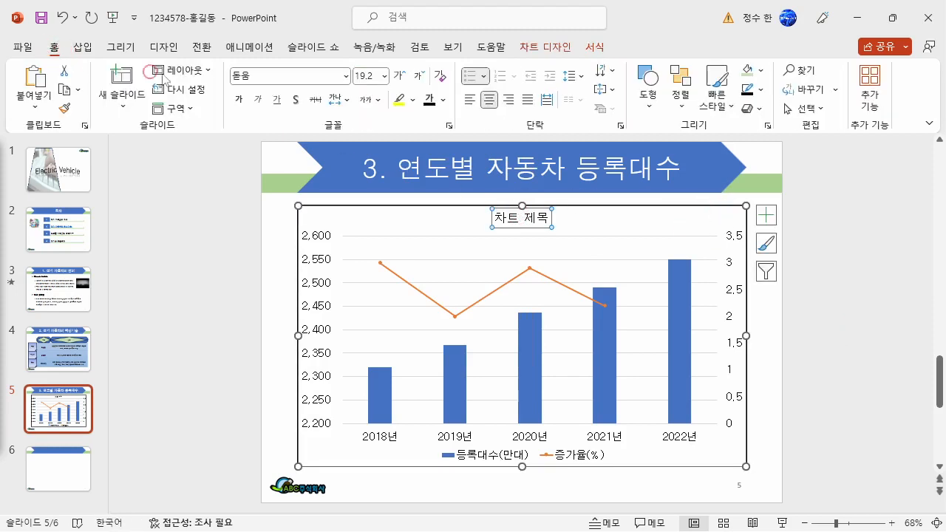
left_click(266, 75)
type("ㄱ궁서")
key("Return")
left_click(377, 75)
type("24")
key("Return")
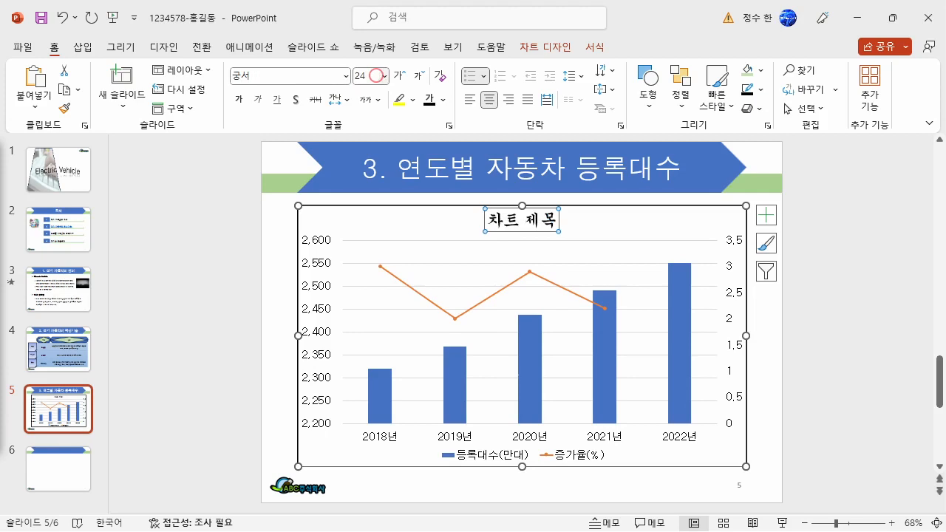
- Make the chart title bold
left_click(595, 47)
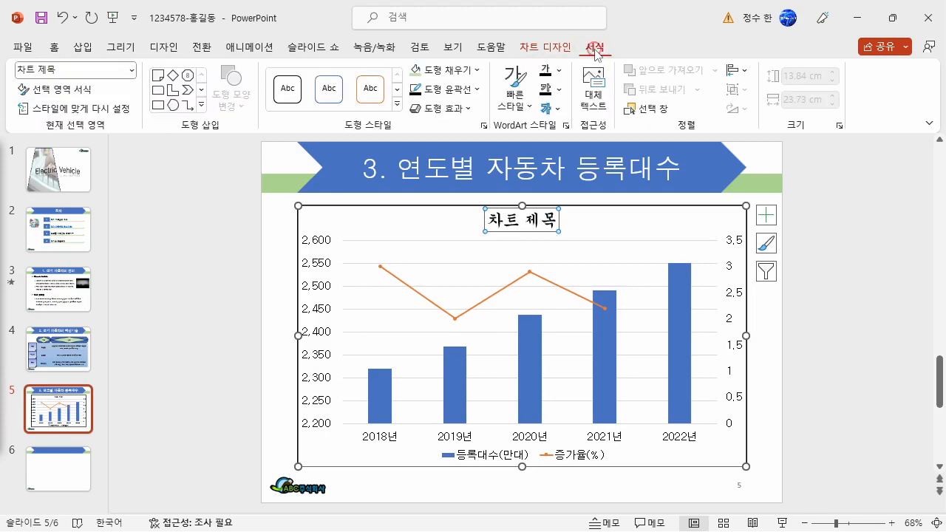
left_click(56, 46)
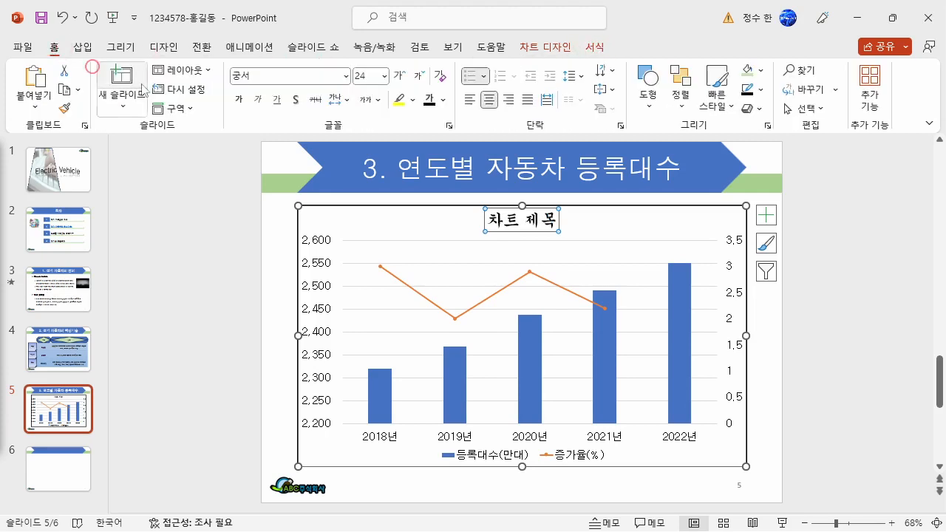
left_click(255, 102)
left_click(241, 102)
left_click(255, 103)
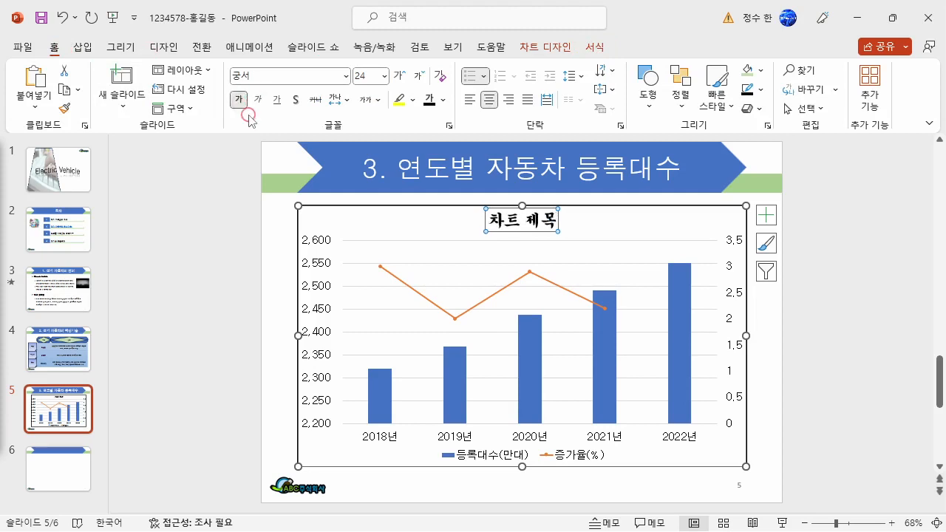
- Give the chart title box a white fill and a black outline
left_click(595, 47)
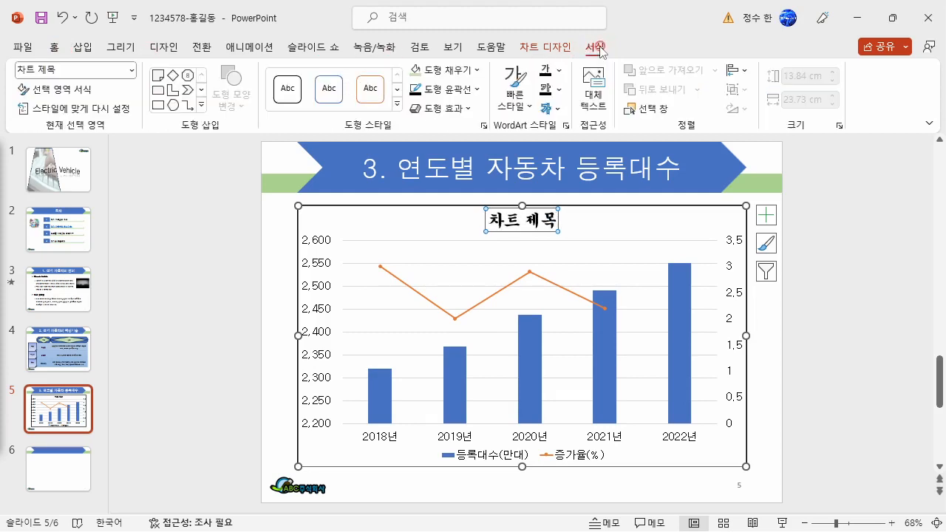
left_click(465, 70)
left_click(415, 108)
left_click(462, 88)
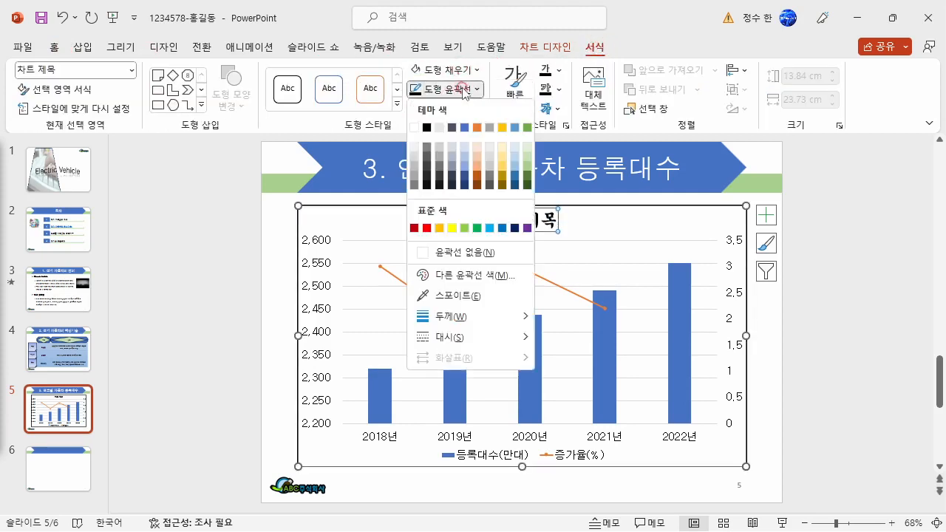
left_click(427, 127)
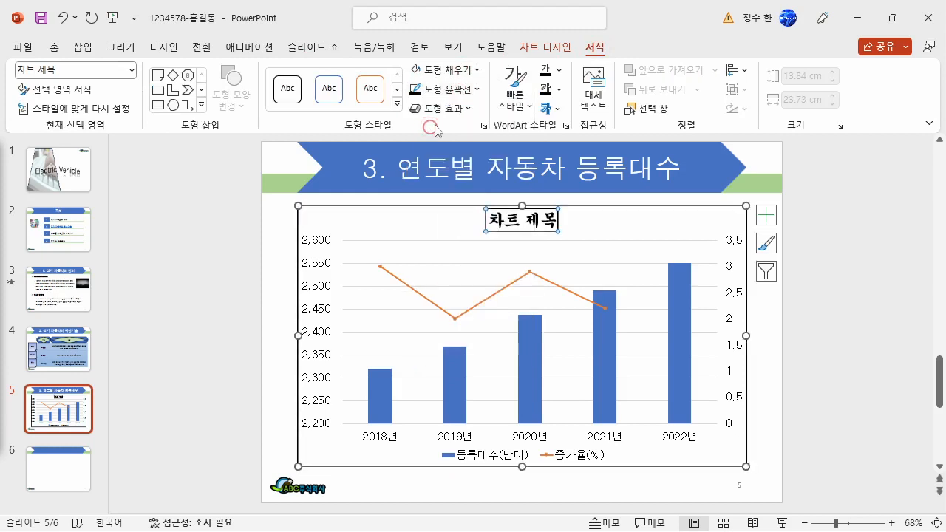
- Apply an outer shadow offset to the right to the chart title box
left_click(444, 109)
mouse_move(454, 170)
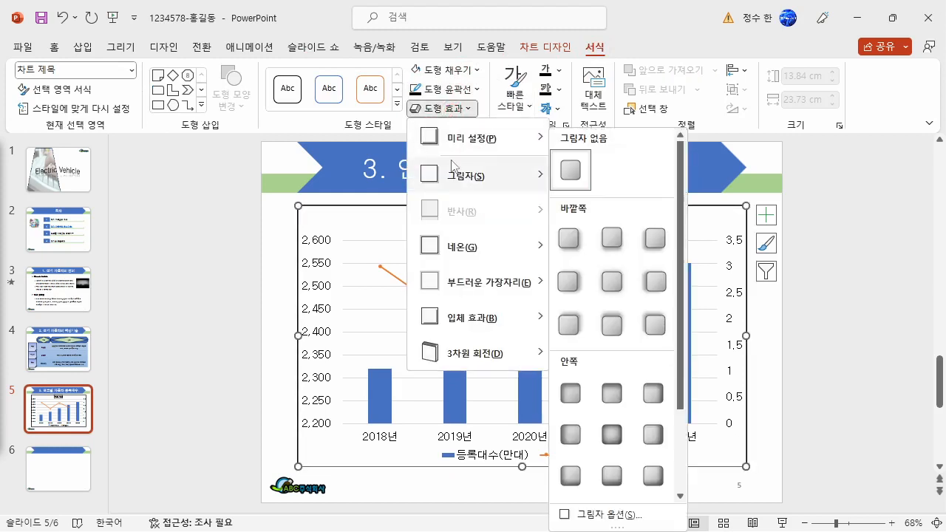
left_click(568, 281)
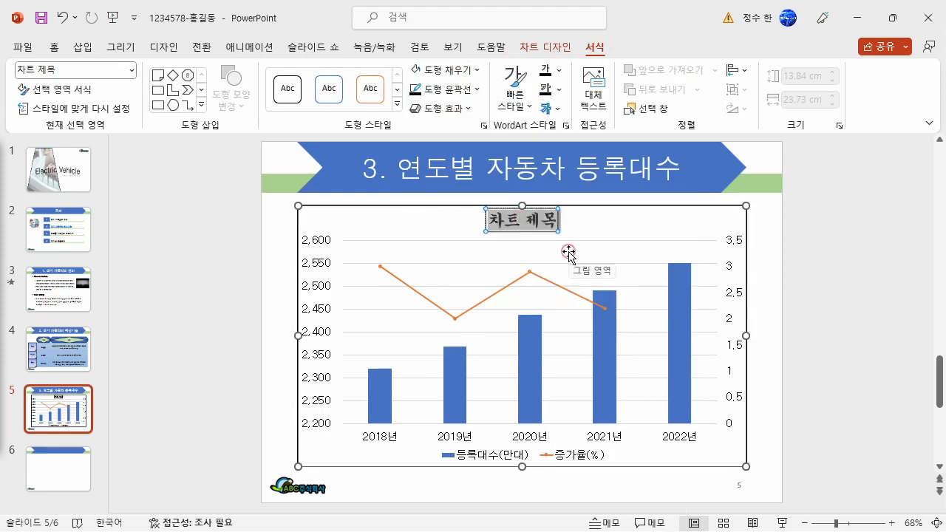
- Replace the placeholder chart title with "자동차 등록대수 증가율"
type("자동ㅊ")
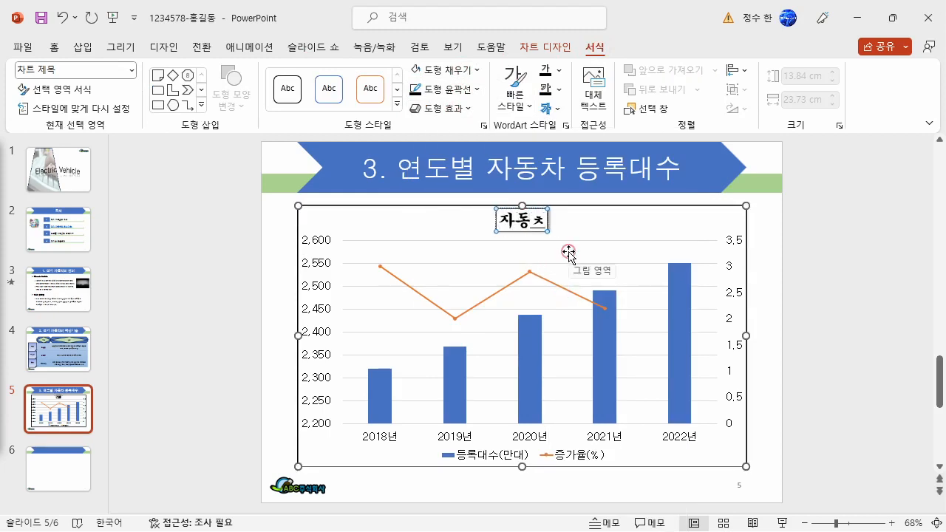
type(" 등록대수")
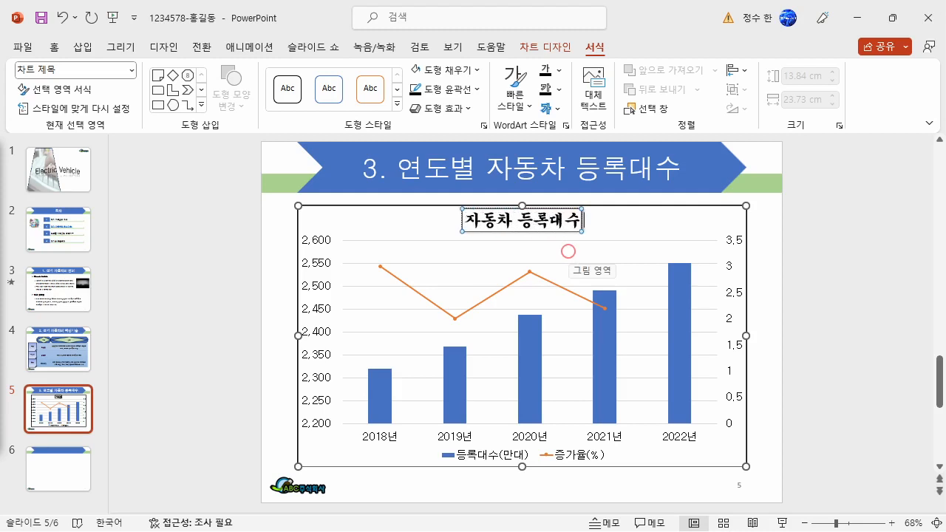
type(" 즈ㅇ가율")
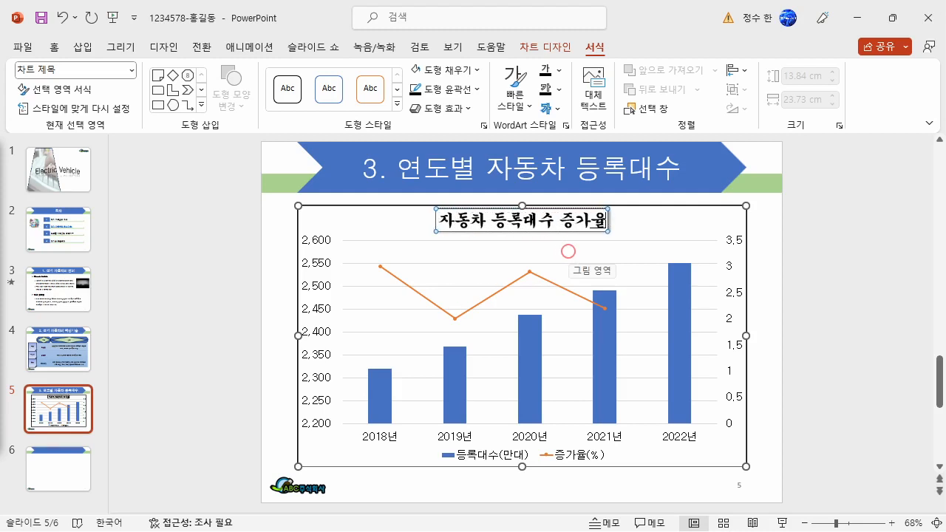
- Fill the chart area with yellow and the plot area with white
left_click(714, 219)
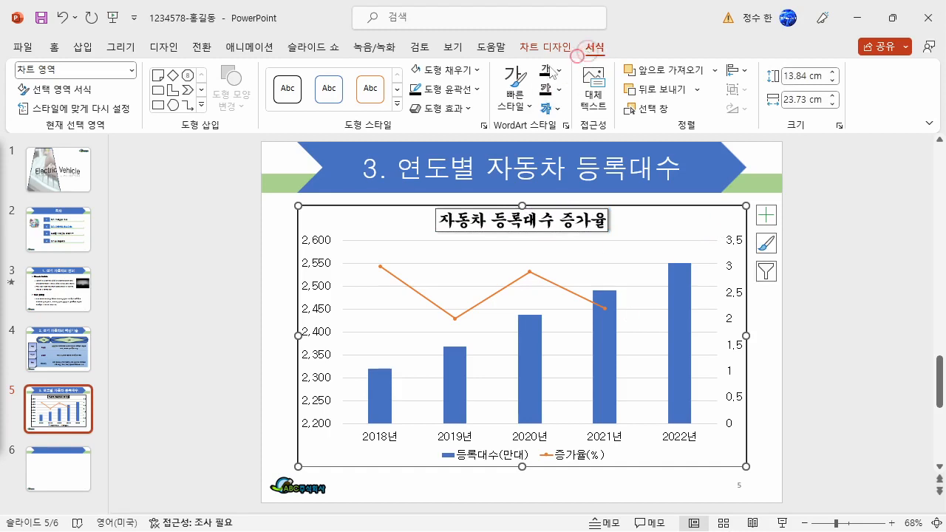
left_click(465, 69)
left_click(450, 209)
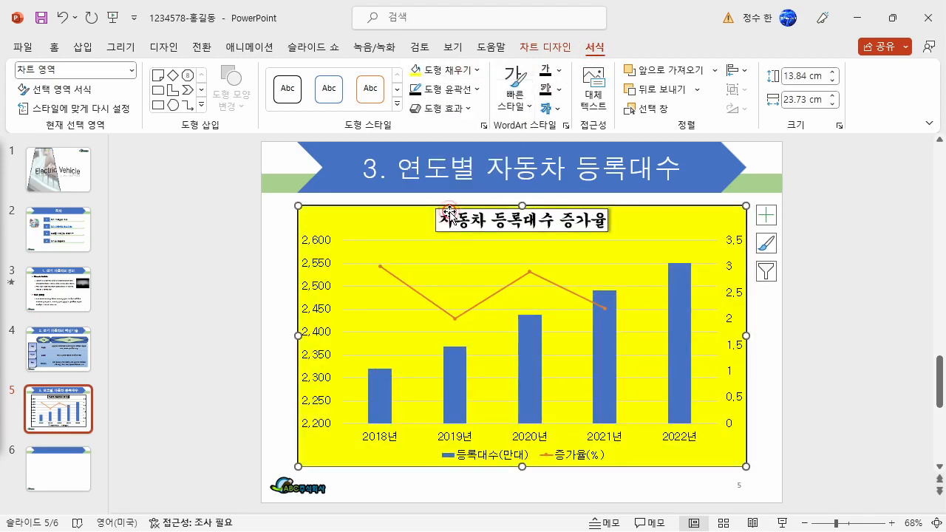
left_click(474, 261)
left_click(473, 69)
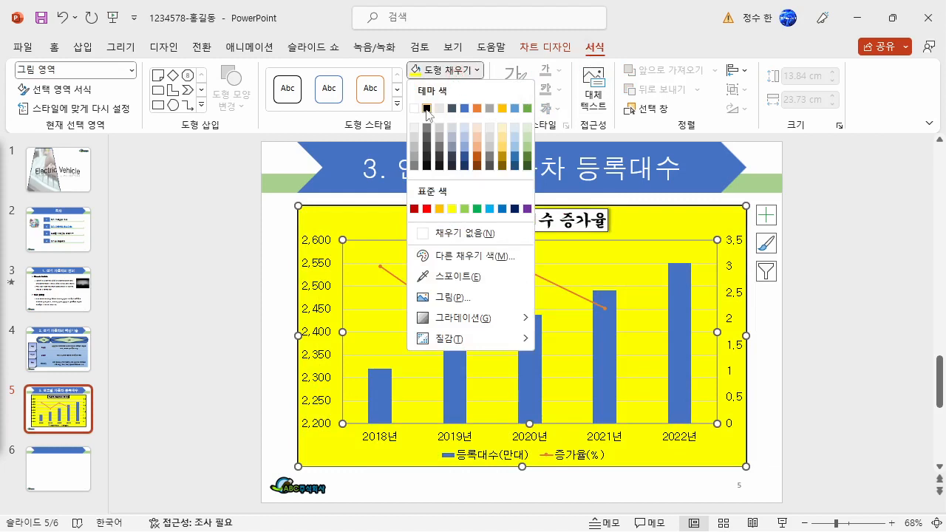
left_click(418, 103)
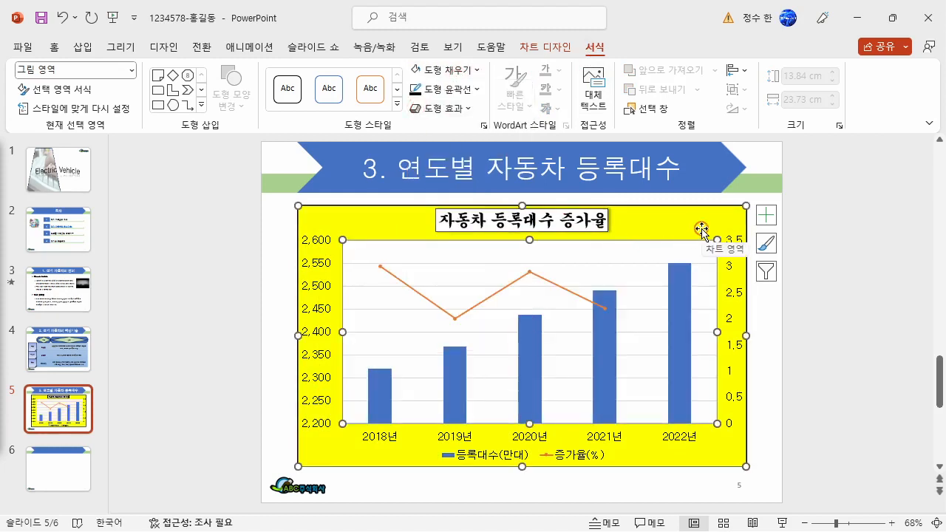
left_click(657, 331)
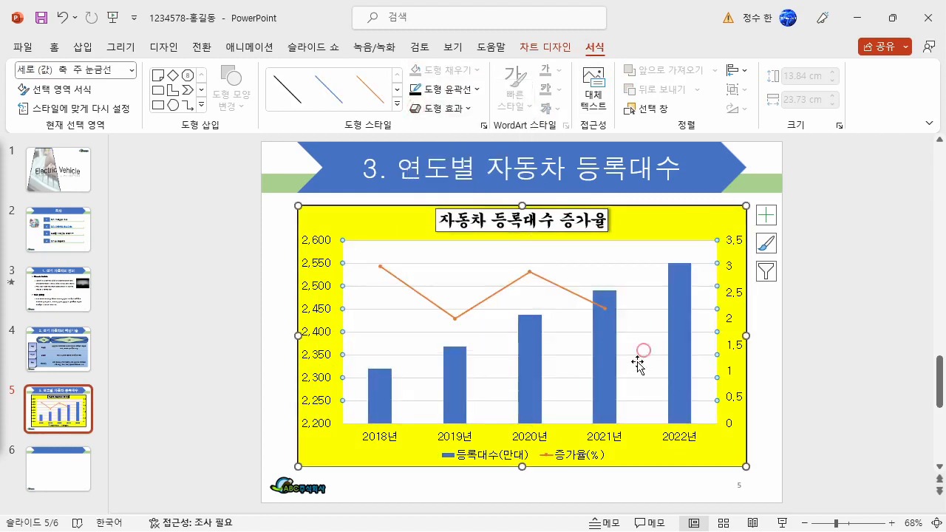
- Enter the missing 2022년 growth rate of 2.4 in cell C6 of the chart data and close the data sheet
left_click(692, 226)
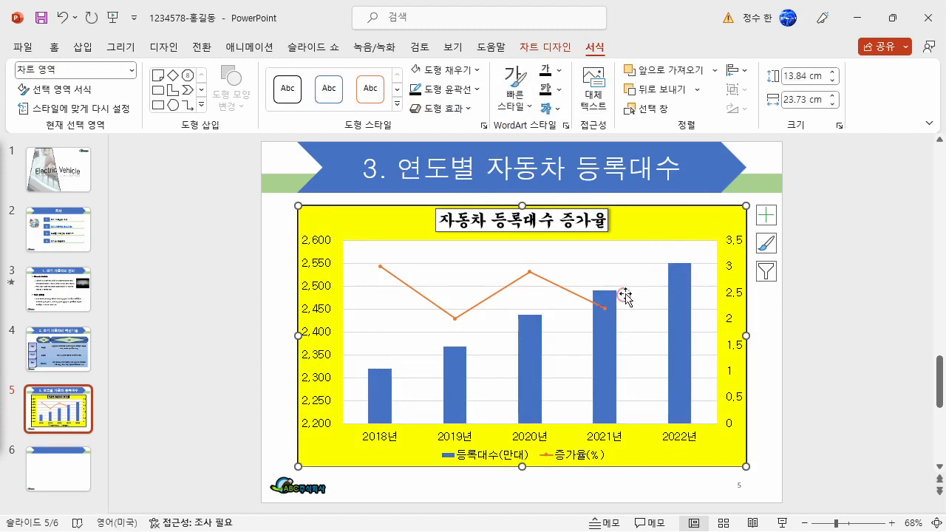
left_click(534, 44)
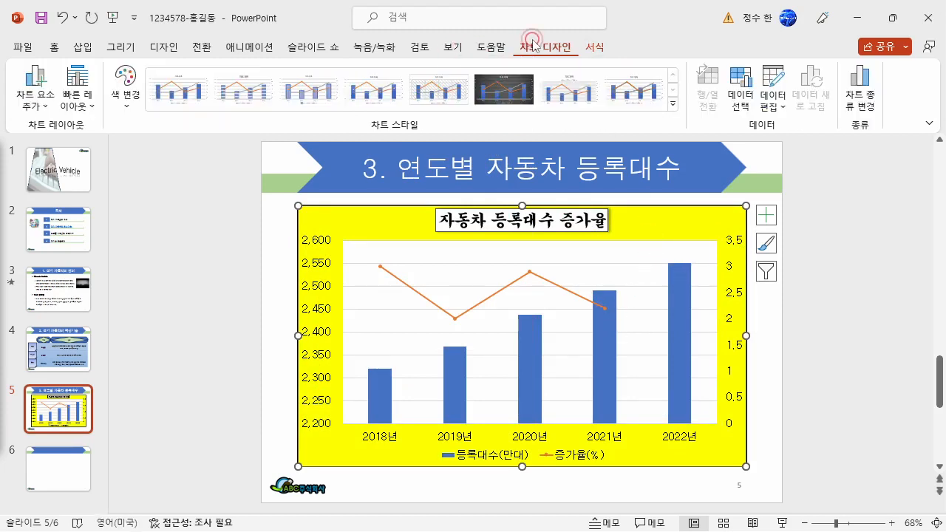
left_click(769, 72)
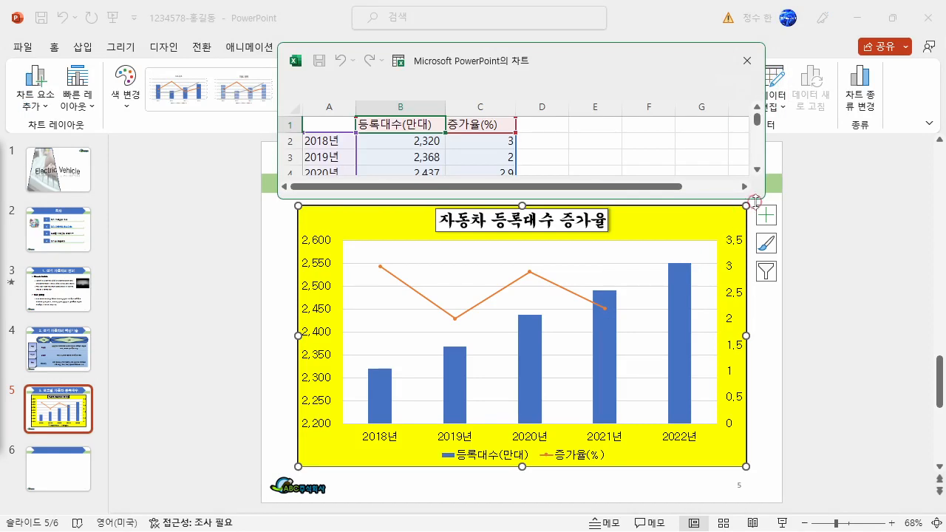
left_click_drag(763, 200, 771, 309)
left_click(494, 238)
left_click(492, 205)
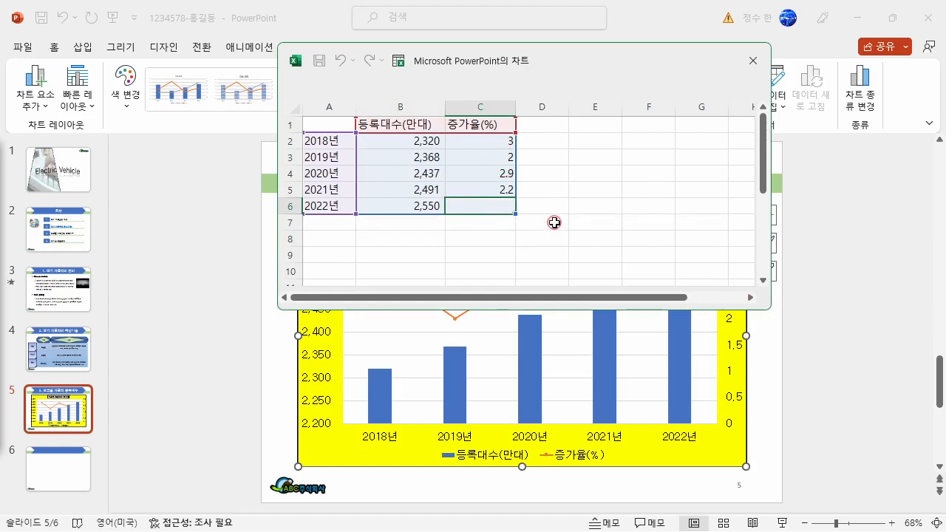
type("2.4")
key("Return")
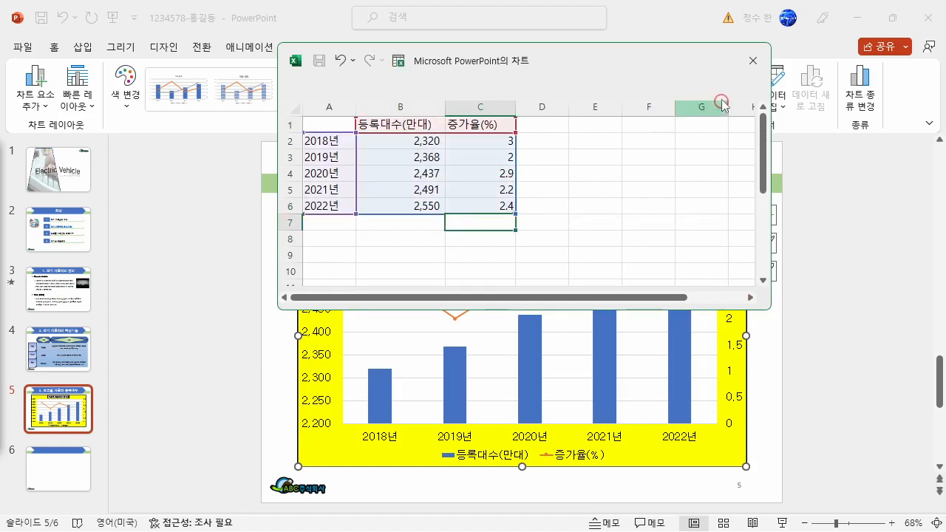
left_click(753, 61)
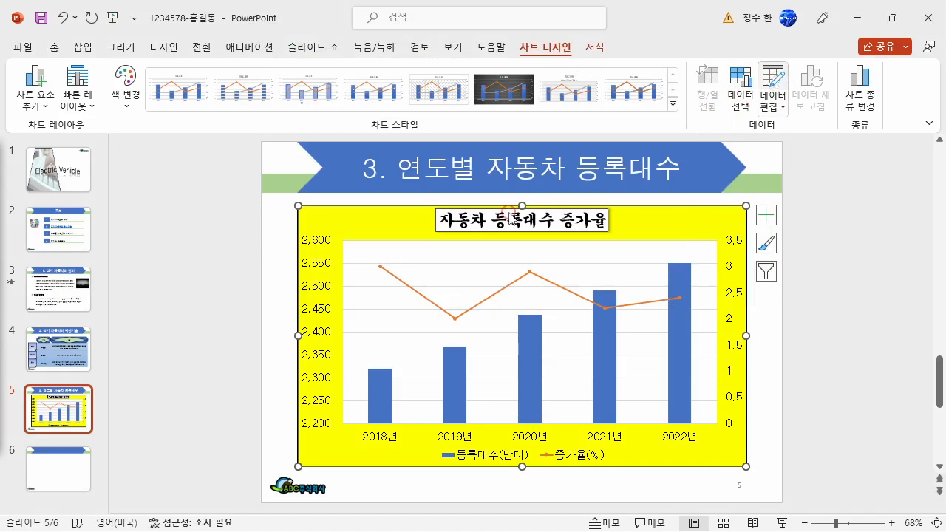
left_click(743, 52)
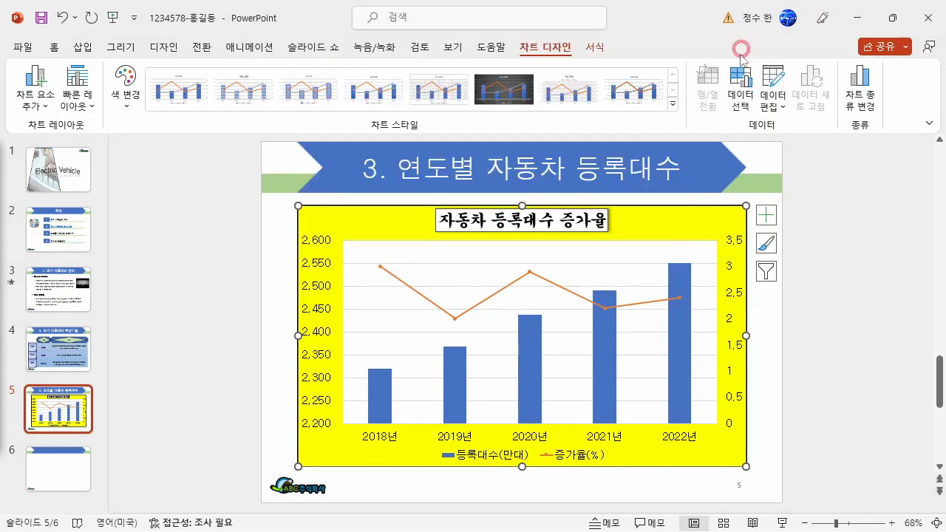